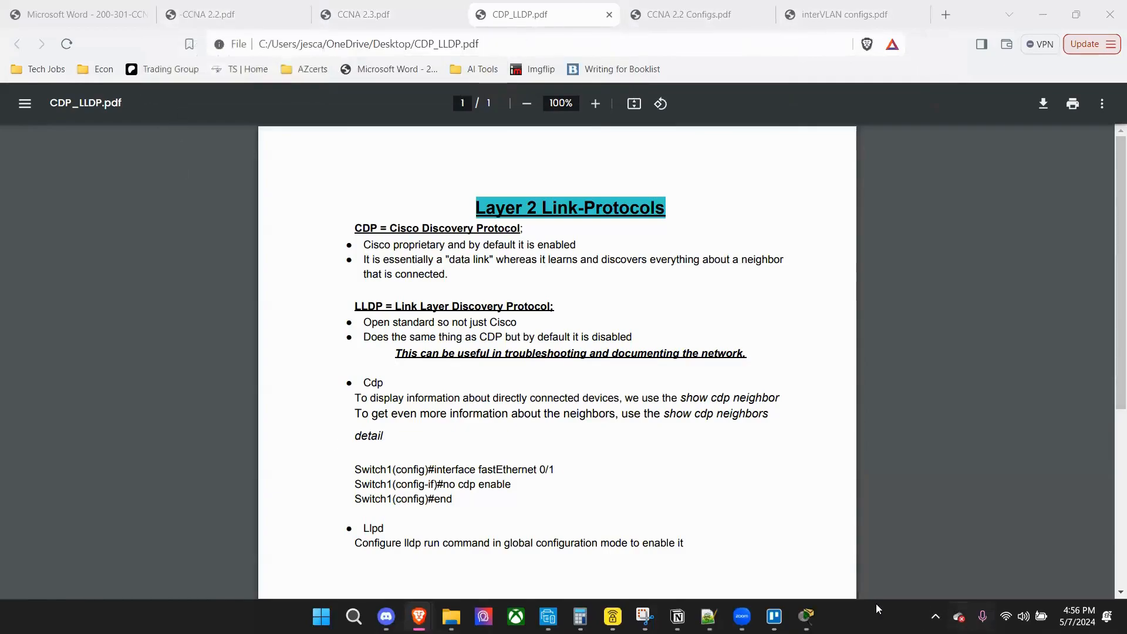
Switch to Cisco Packet Tracer and place two PCs in the logical workspace with a wide gap between them.
left_click(807, 617)
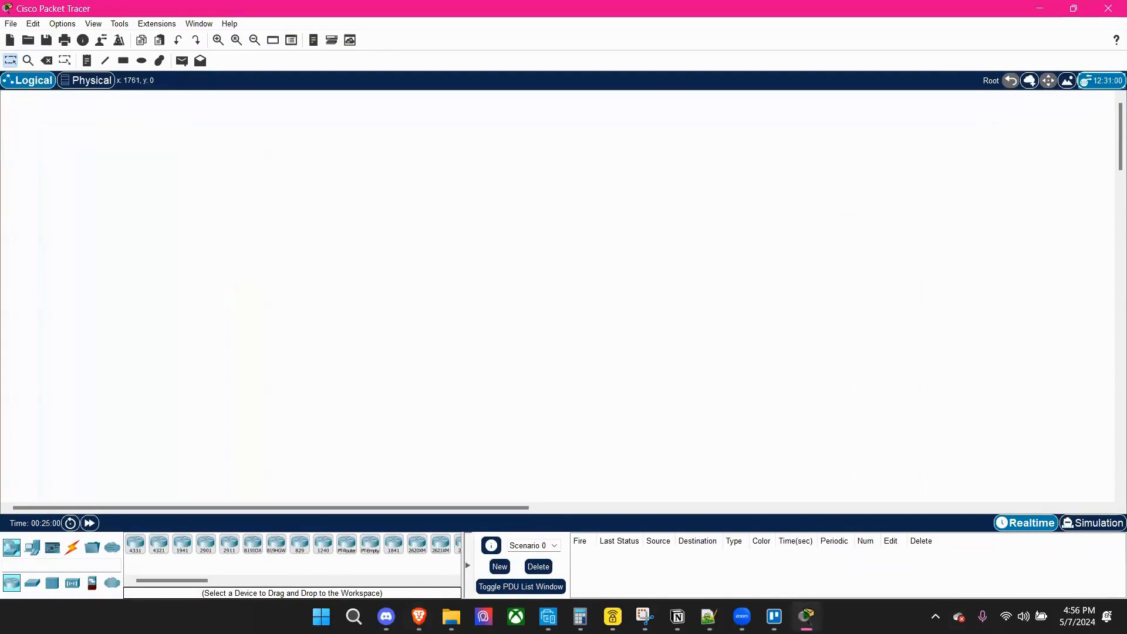
key("alt+Tab")
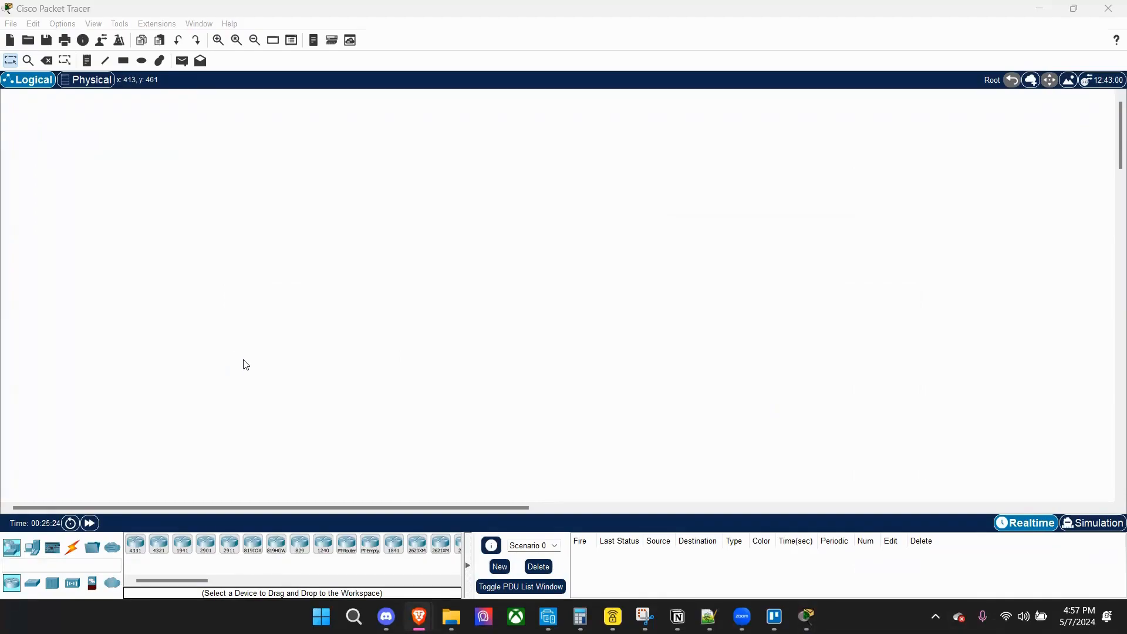
left_click(22, 551)
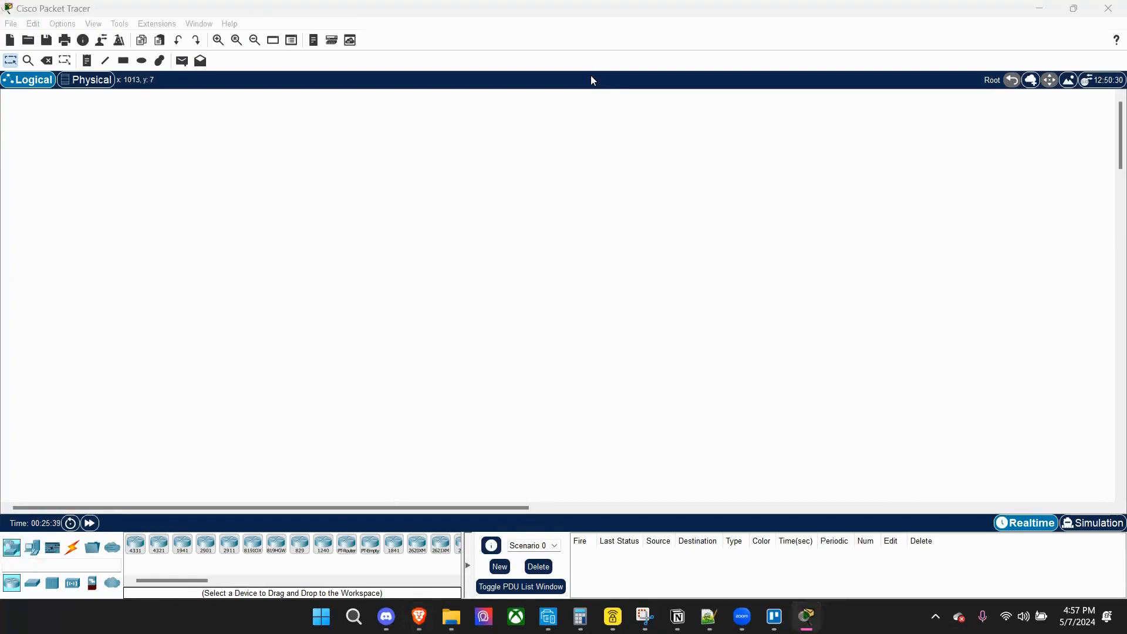
left_click(262, 331)
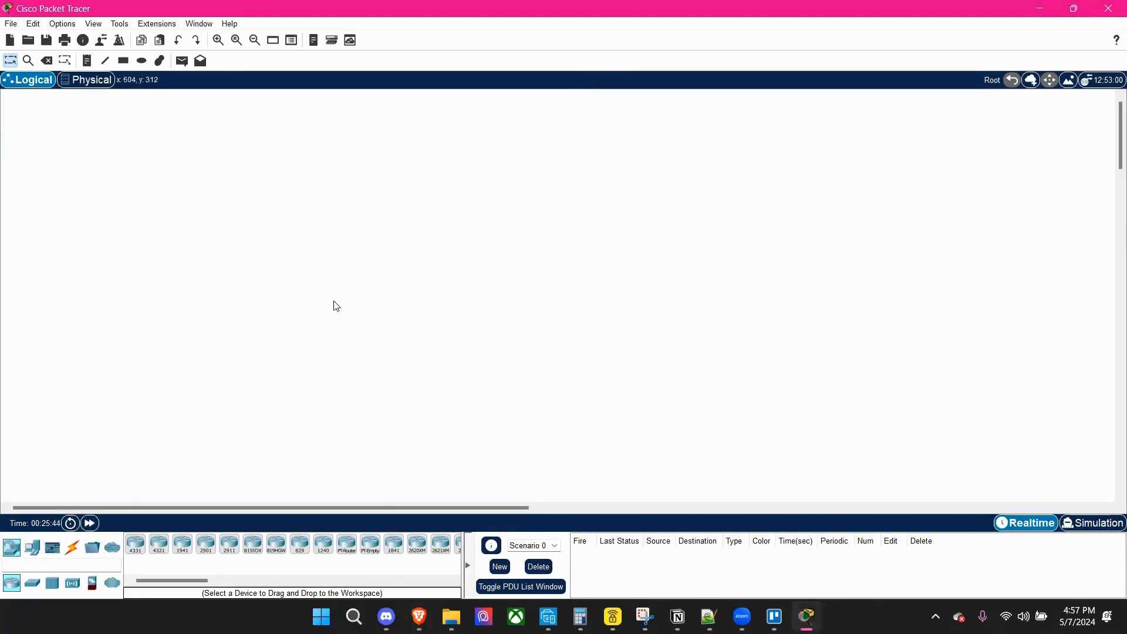
left_click(27, 552)
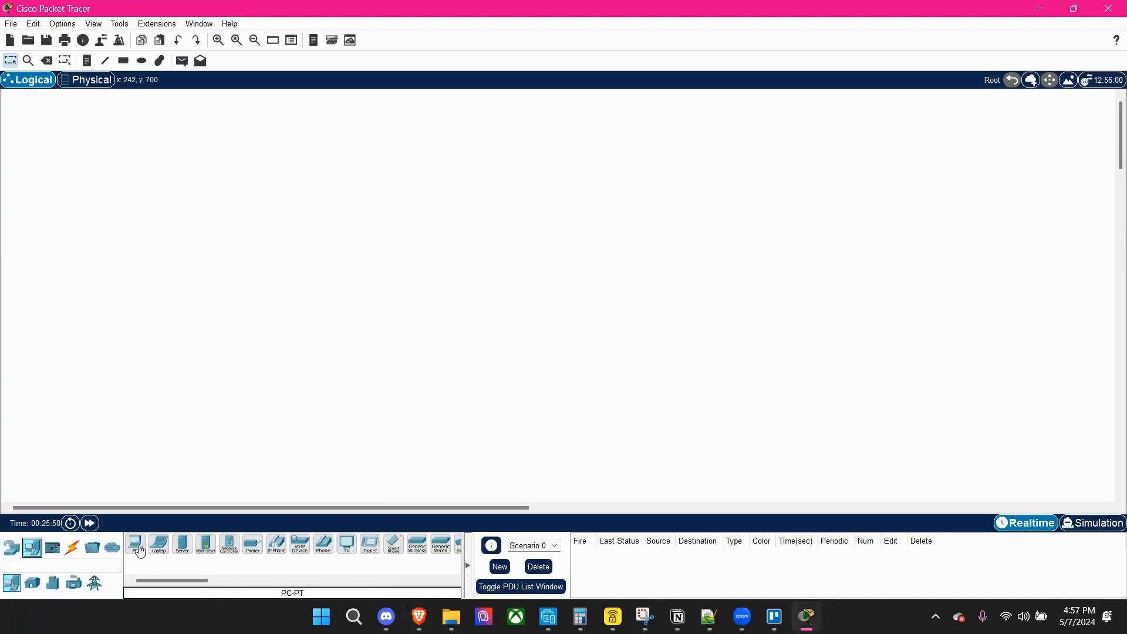
left_click_drag(139, 551, 184, 280)
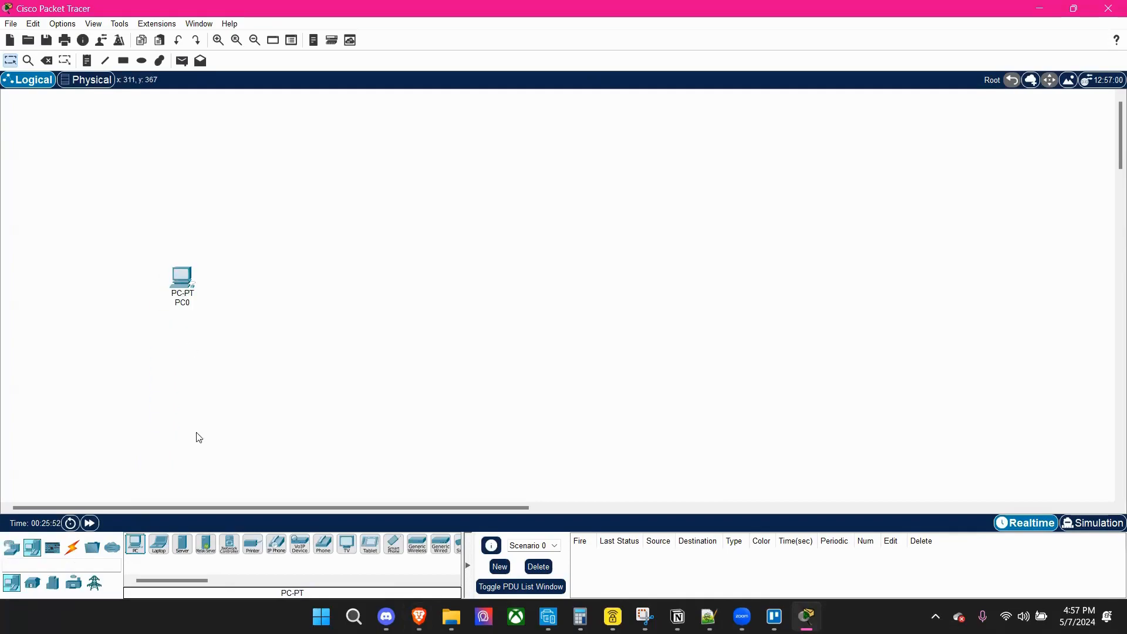
left_click_drag(135, 546, 328, 417)
left_click_drag(627, 313, 632, 285)
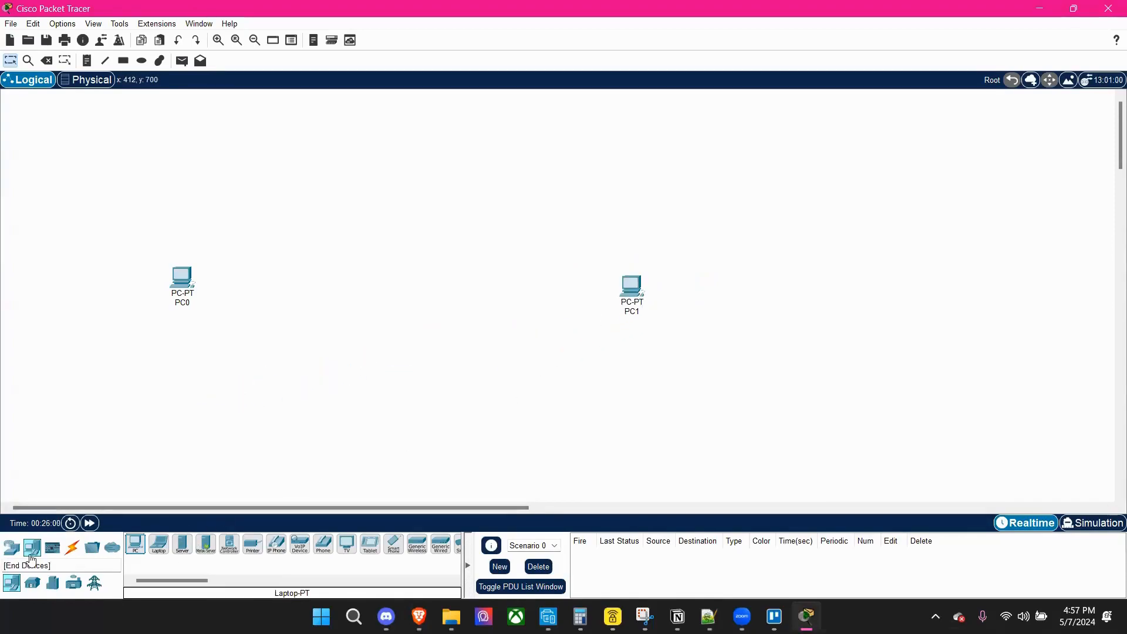
Add two 2950-24 switches between PC0 and PC1 and line them up in a row with the PCs.
left_click(11, 549)
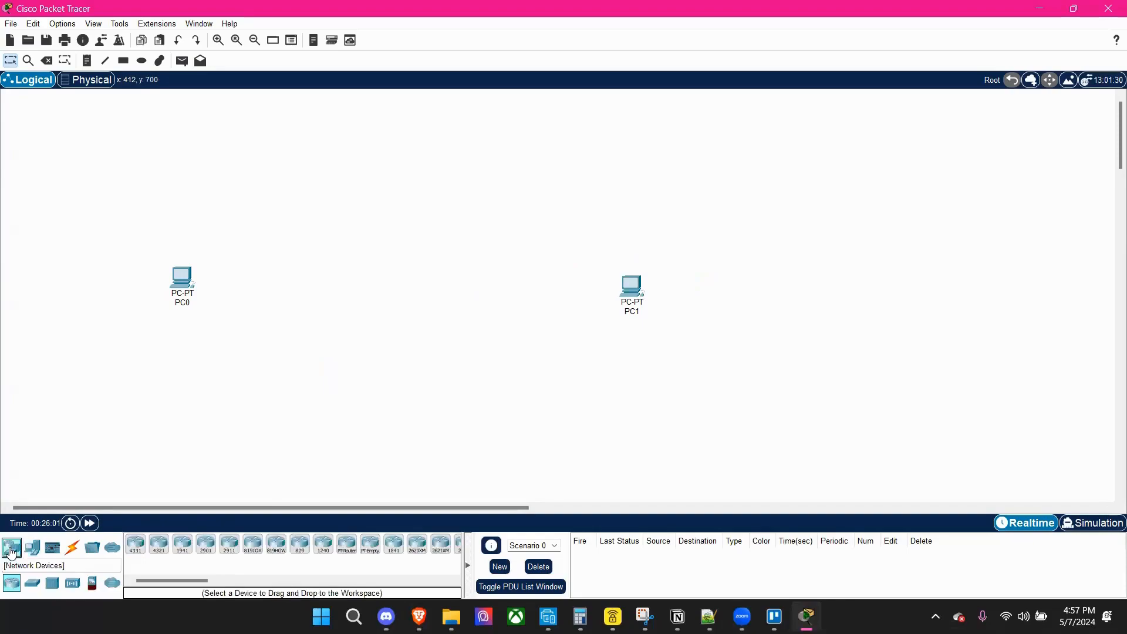
left_click(32, 585)
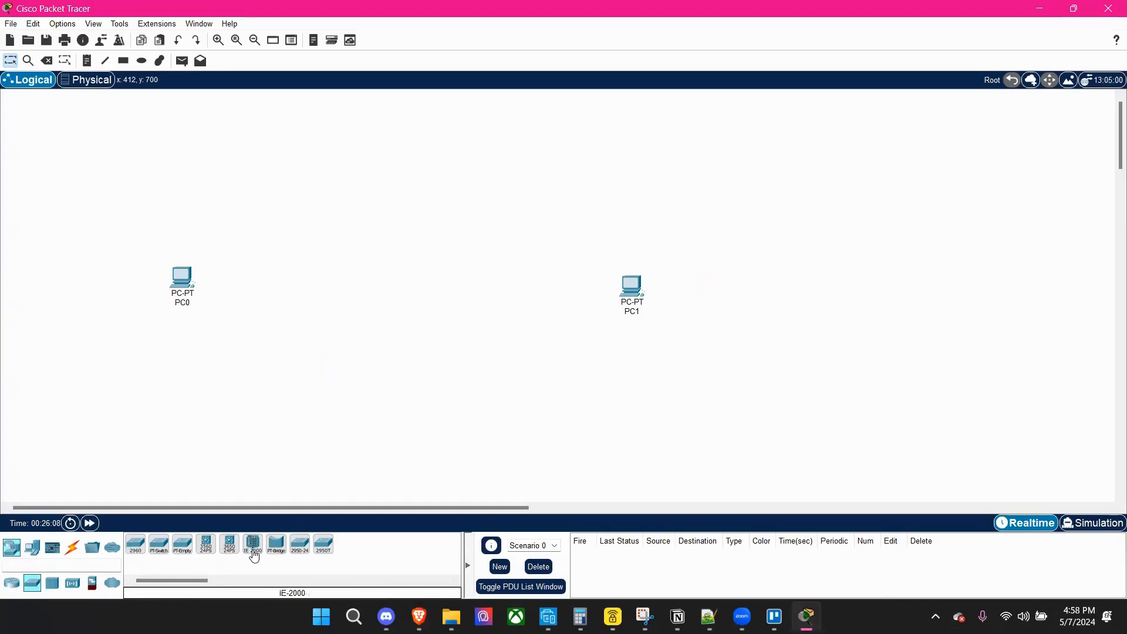
left_click(300, 545)
left_click(288, 318)
left_click(300, 544)
left_click(471, 322)
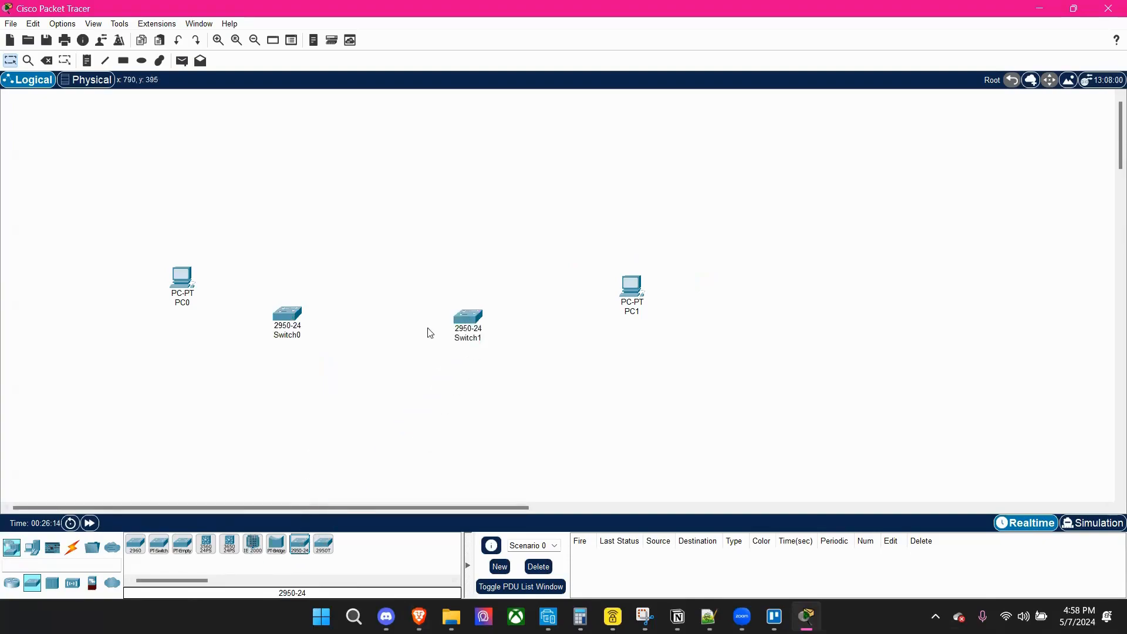
left_click_drag(292, 317, 337, 289)
left_click_drag(469, 319, 468, 295)
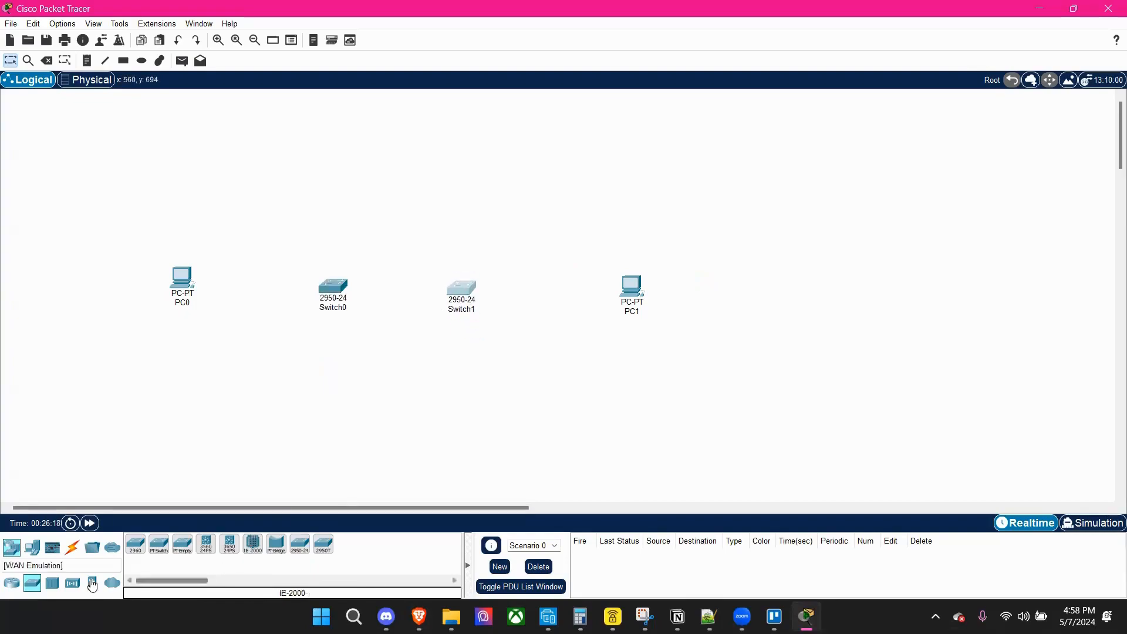
Connect Switch0 FastEthernet0/1 to Switch1 FastEthernet0/1 with a copper cross-over cable.
left_click(73, 551)
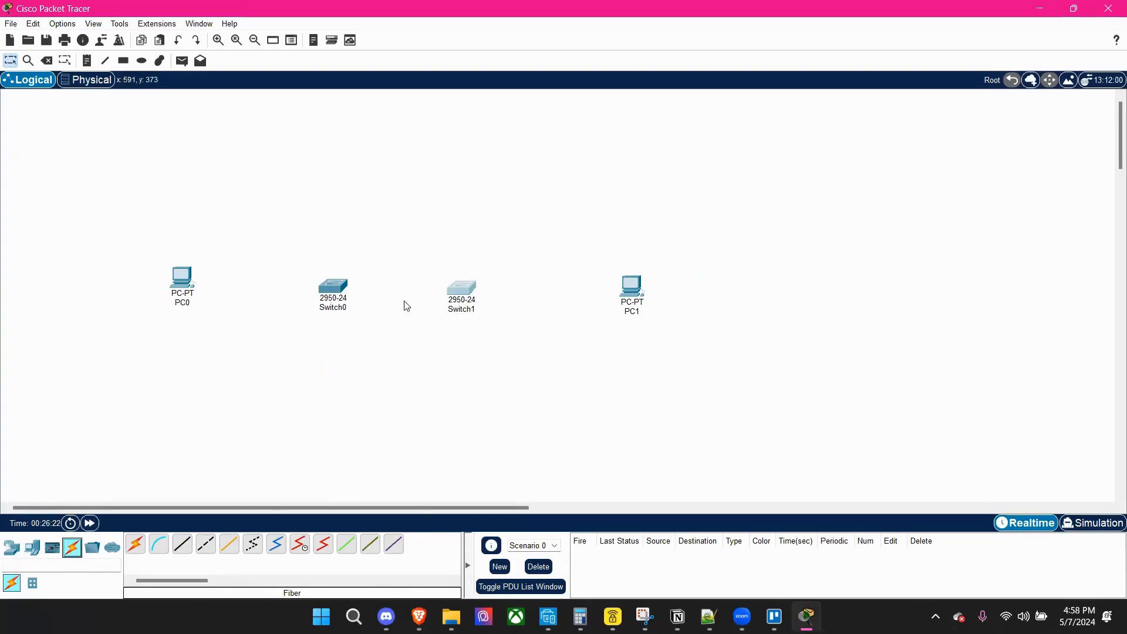
mouse_move(465, 296)
left_click(206, 545)
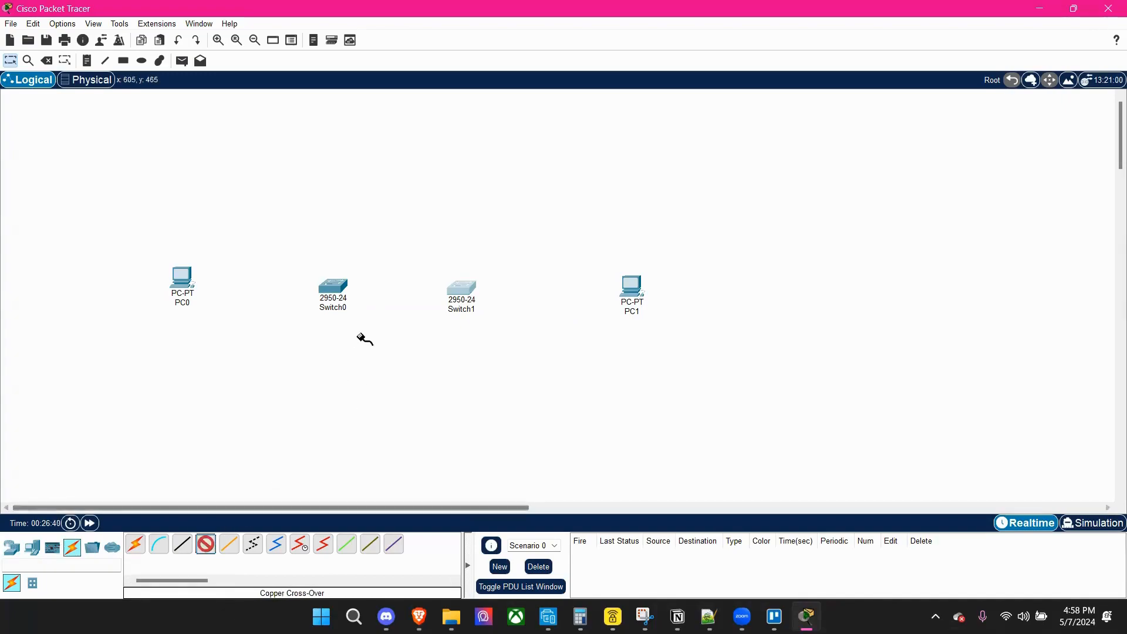
left_click(336, 287)
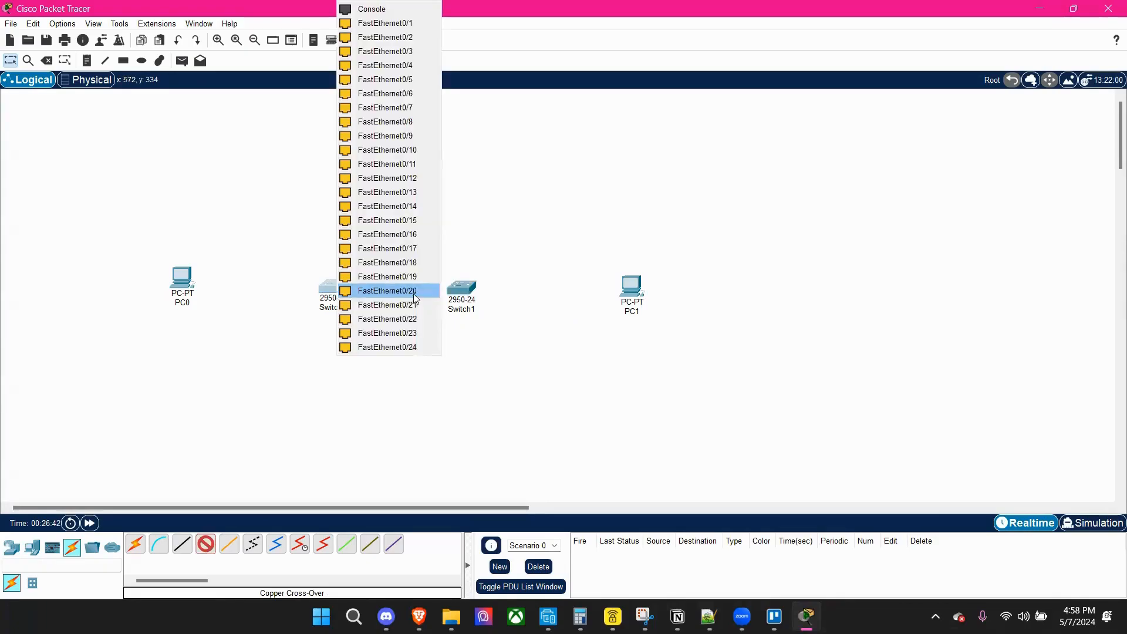
left_click(398, 23)
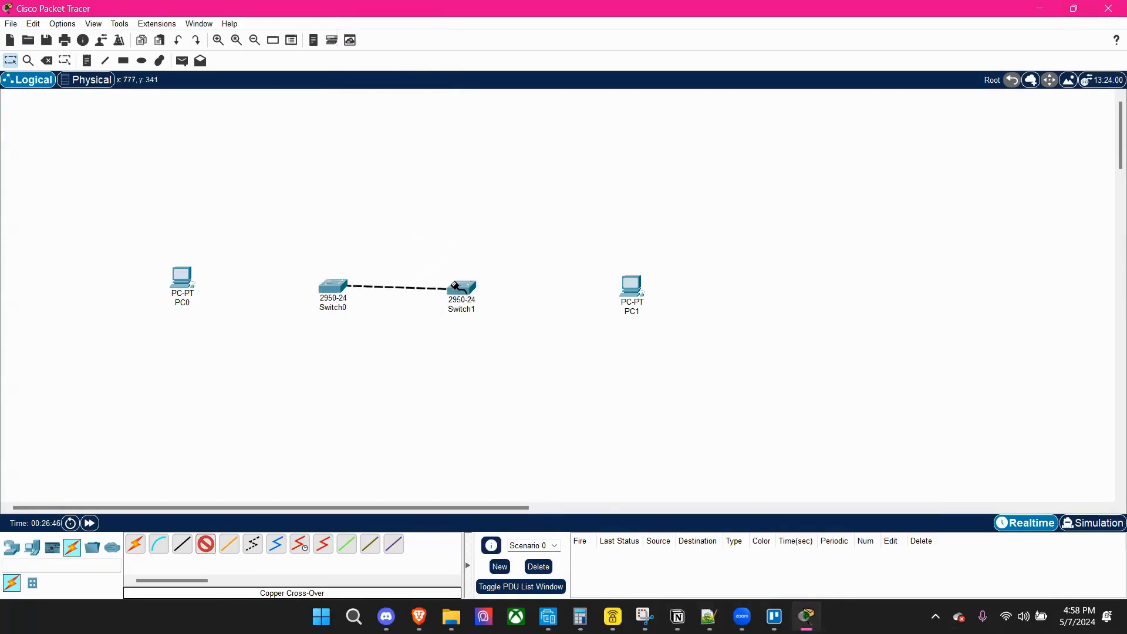
left_click(456, 288)
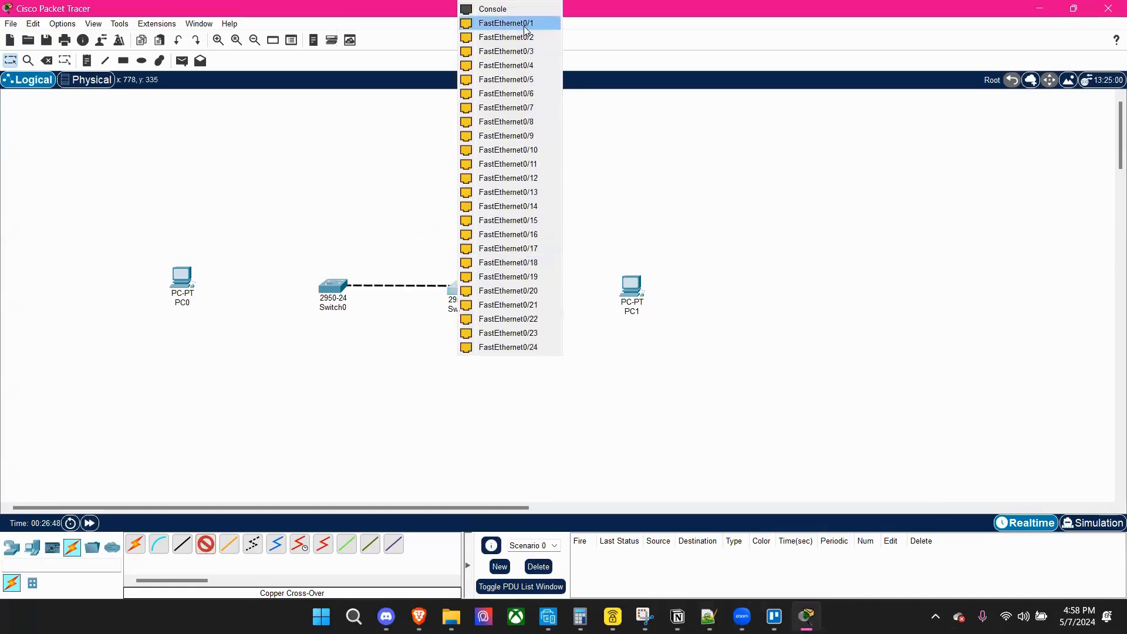
left_click(526, 27)
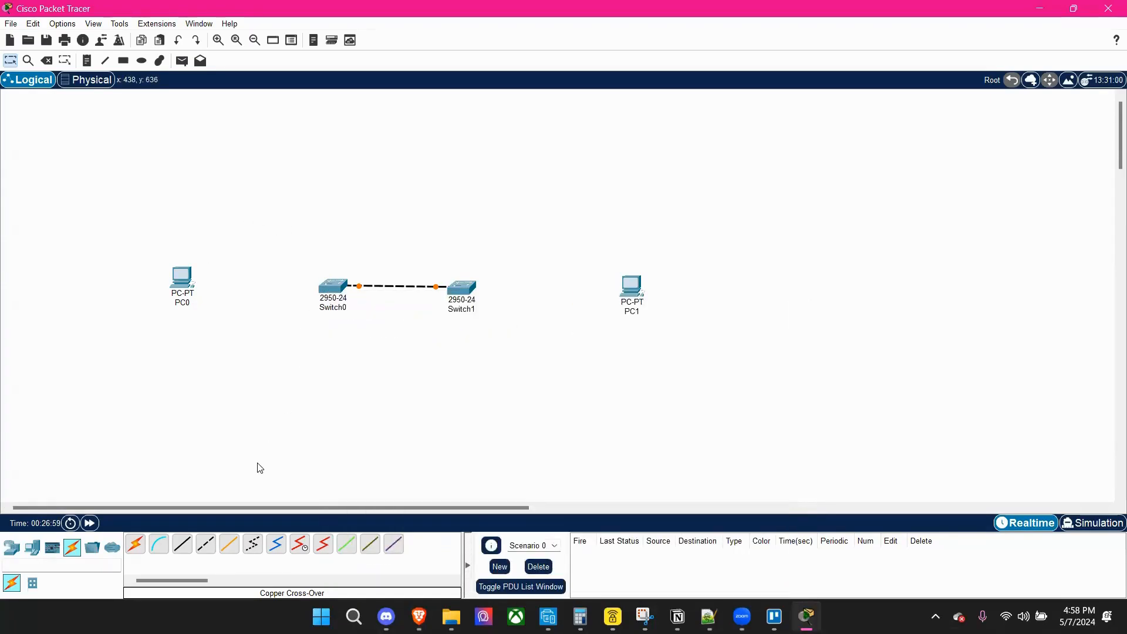
Connect PC0 FastEthernet0 to Switch0 FastEthernet0/2 with a copper straight-through cable.
left_click(185, 548)
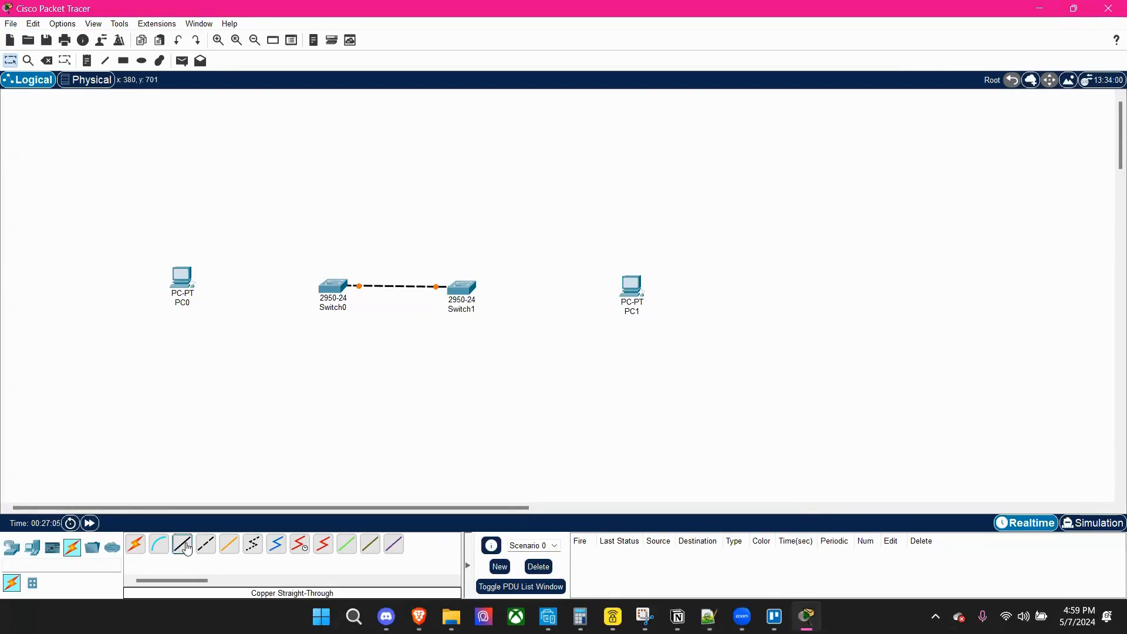
left_click(186, 280)
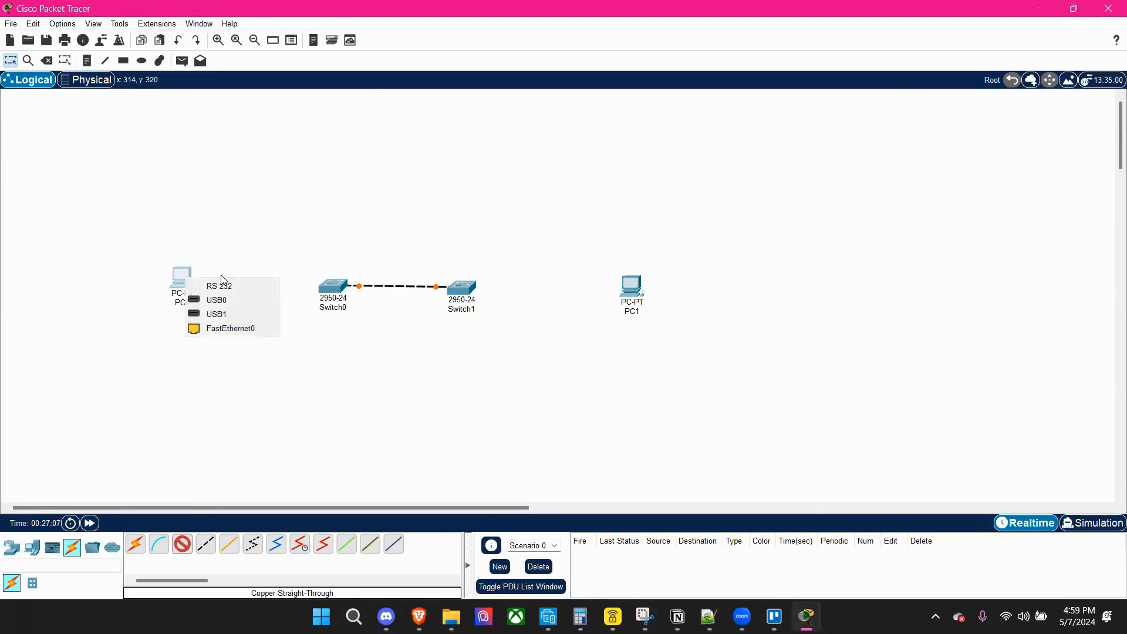
left_click(232, 327)
left_click(324, 288)
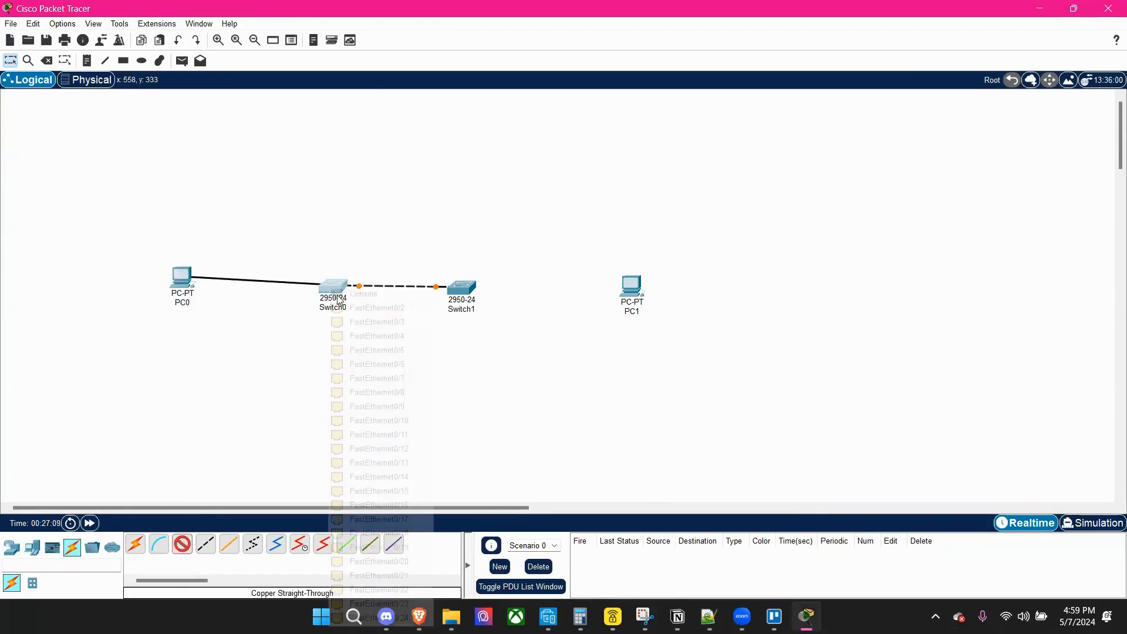
left_click(371, 314)
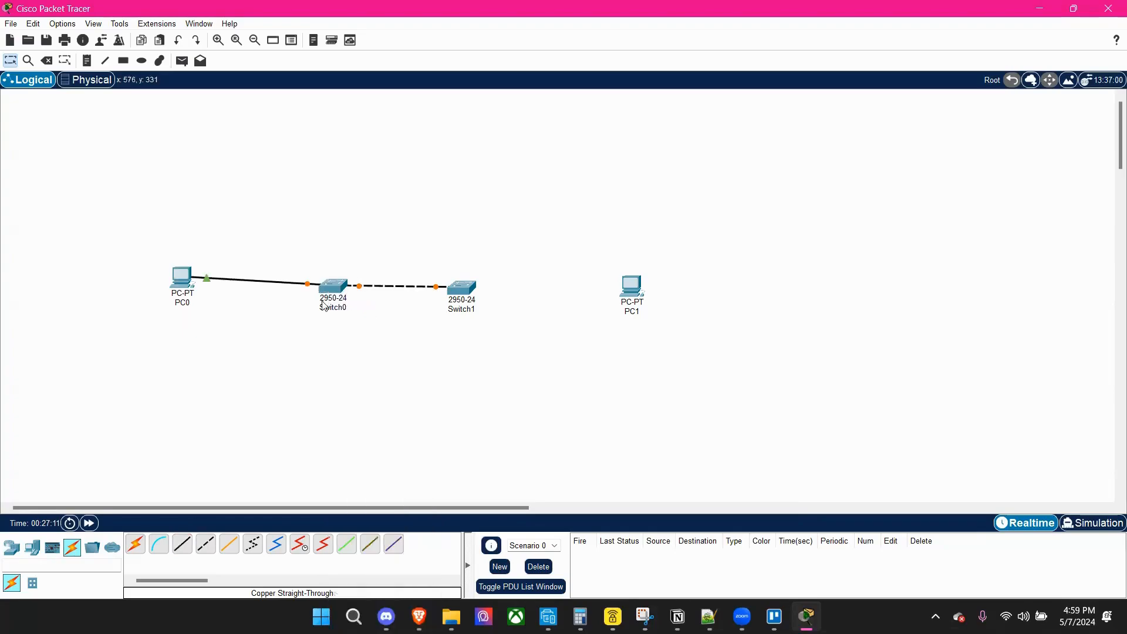
Connect PC1 FastEthernet0 to Switch1 FastEthernet0/2 with a copper straight-through cable.
left_click(184, 551)
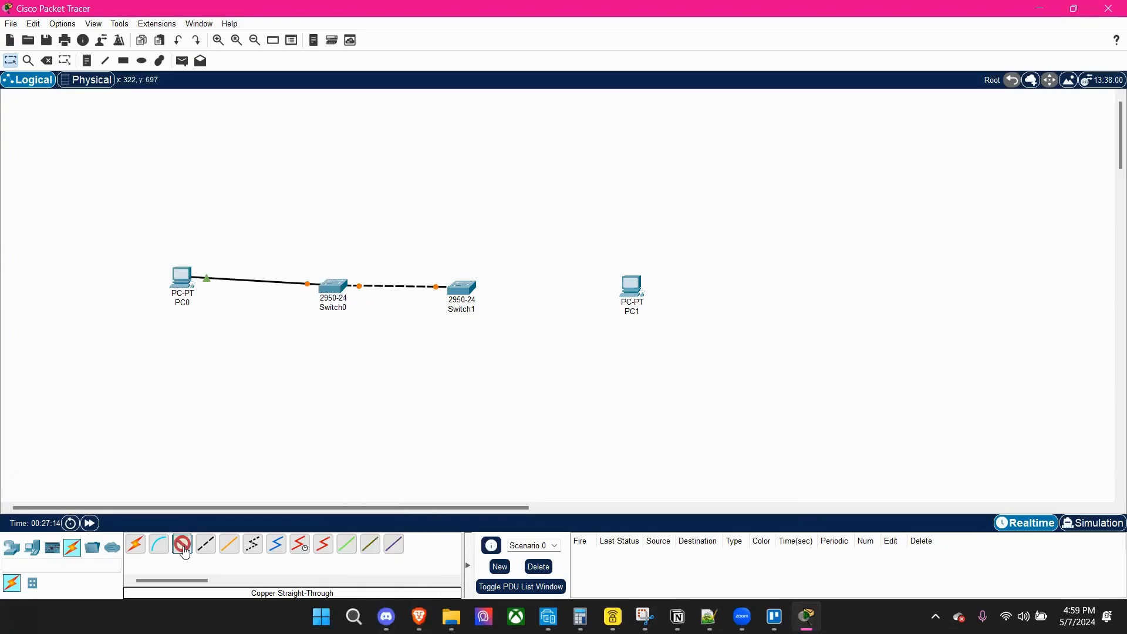
left_click(632, 288)
left_click(658, 338)
left_click(470, 293)
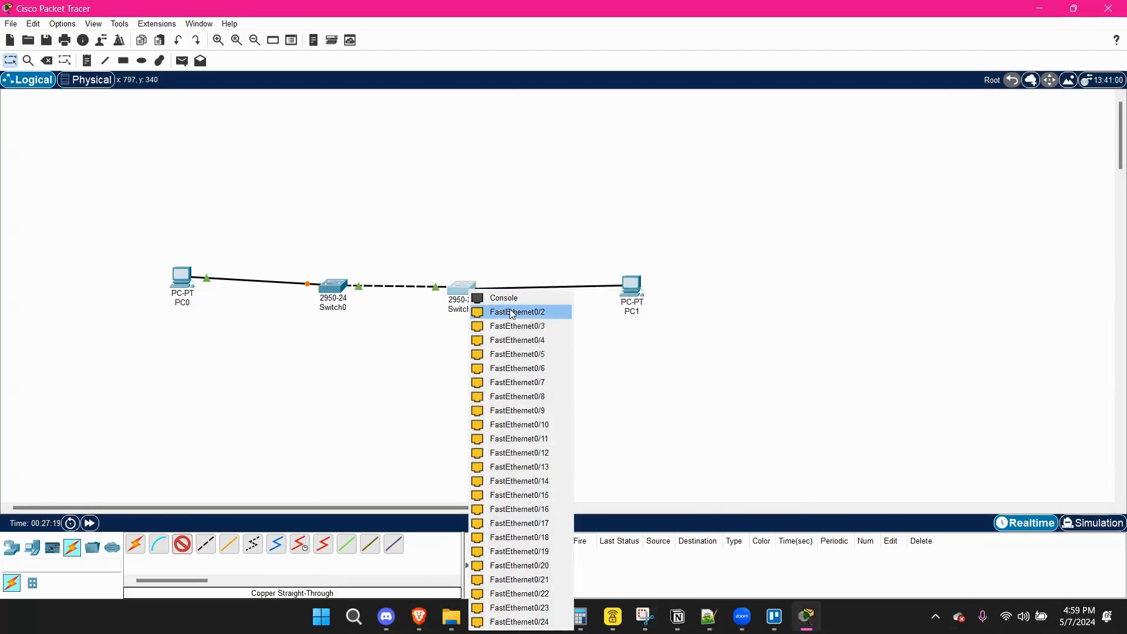
left_click(511, 314)
Reposition PC0 and PC1 so they sit level with the two switches.
left_click_drag(180, 277, 178, 287)
mouse_move(625, 294)
left_mouse_down()
mouse_move(614, 305)
mouse_move(634, 286)
left_mouse_up()
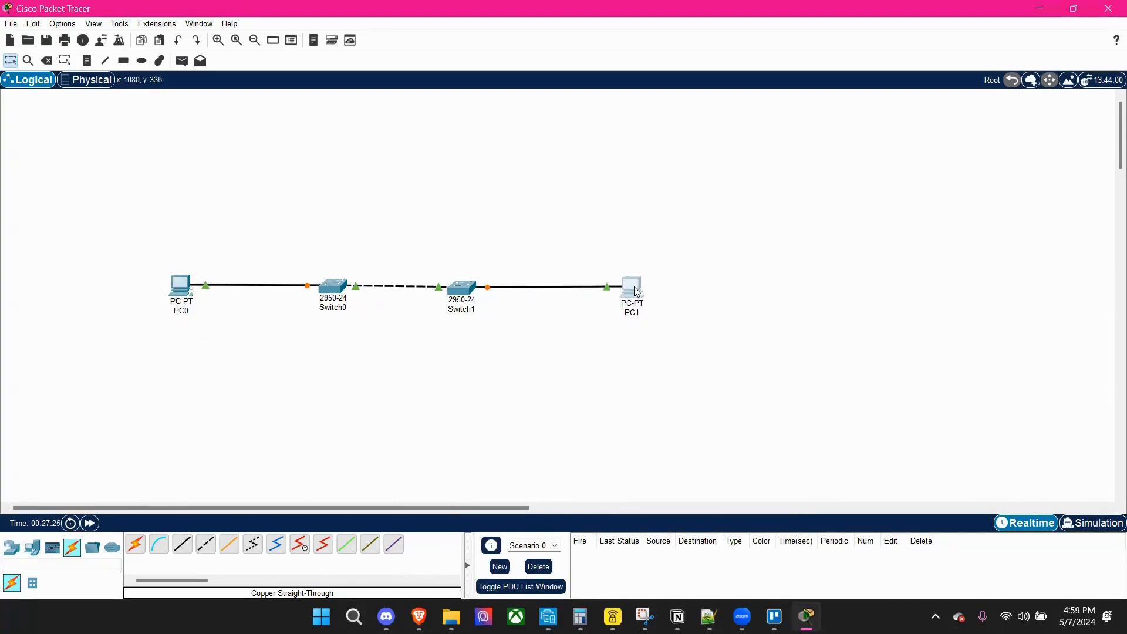
left_click(432, 348)
Place two laptops below the row of devices, one near Switch0 and one near Switch1.
left_click(34, 548)
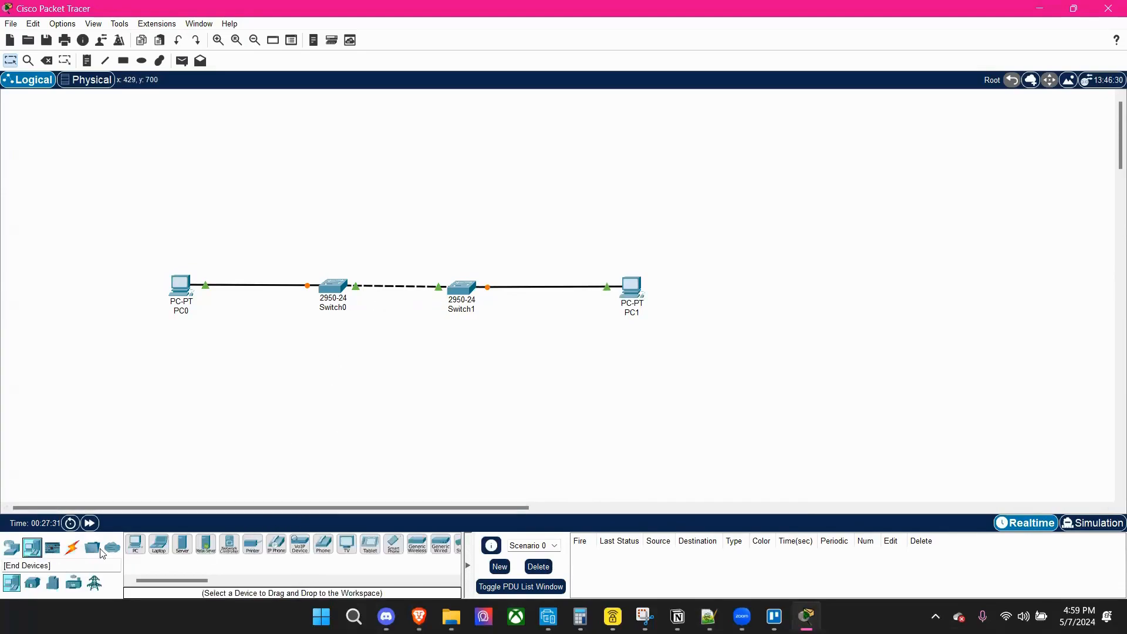
left_click(159, 545)
left_click(236, 388)
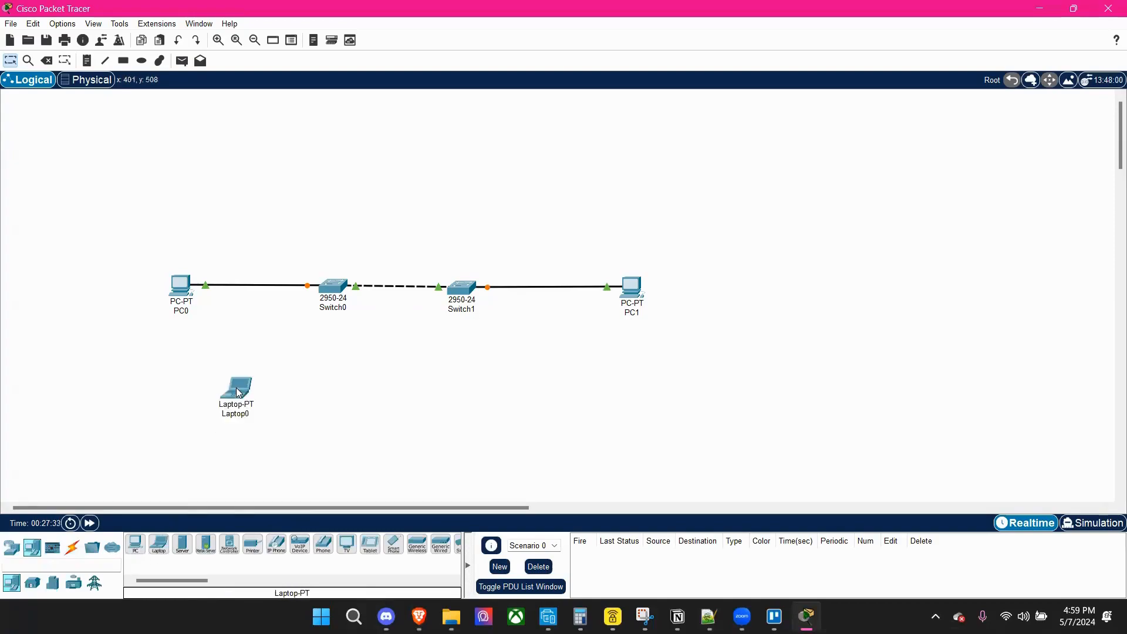
left_click(159, 545)
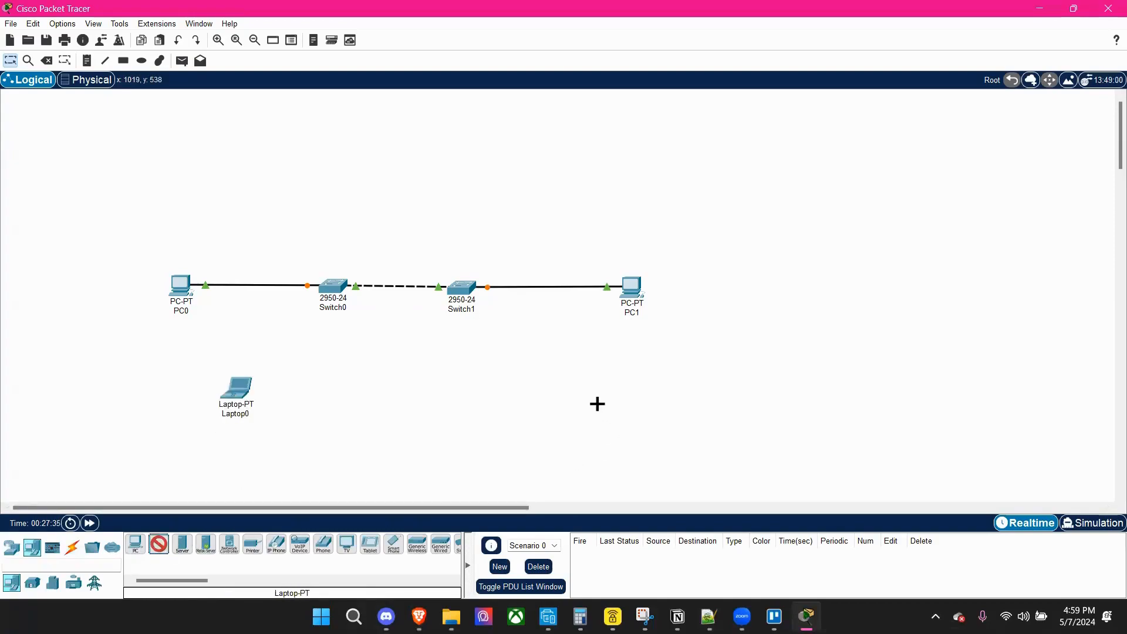
left_click(545, 373)
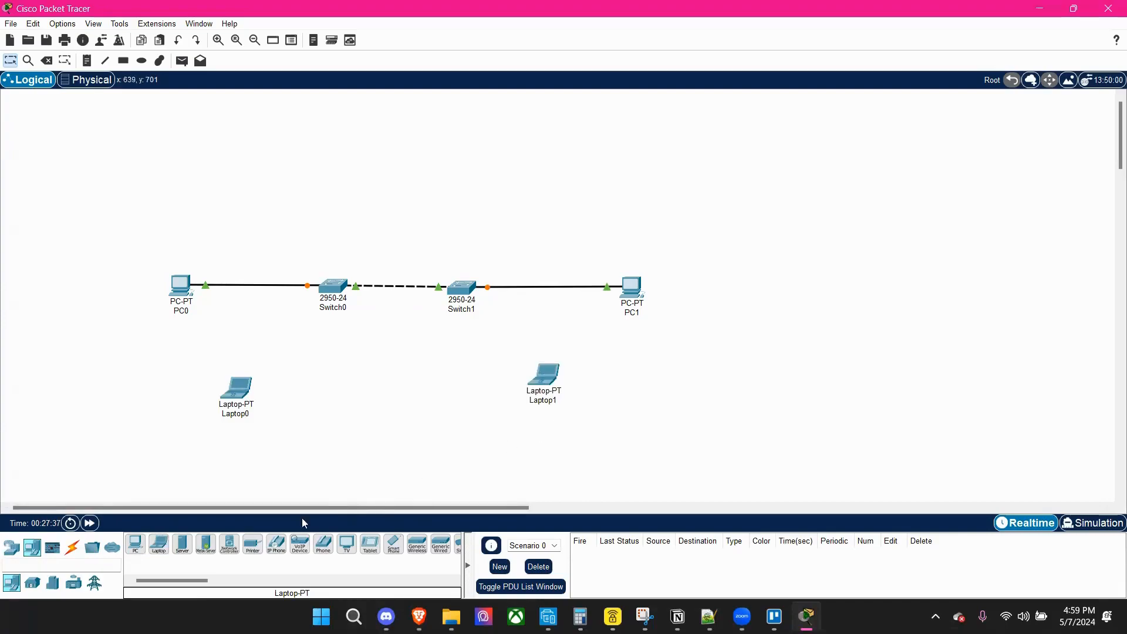
Connect Laptop0 FastEthernet0 to Switch0 FastEthernet0/3 with a copper straight-through cable.
left_click(74, 549)
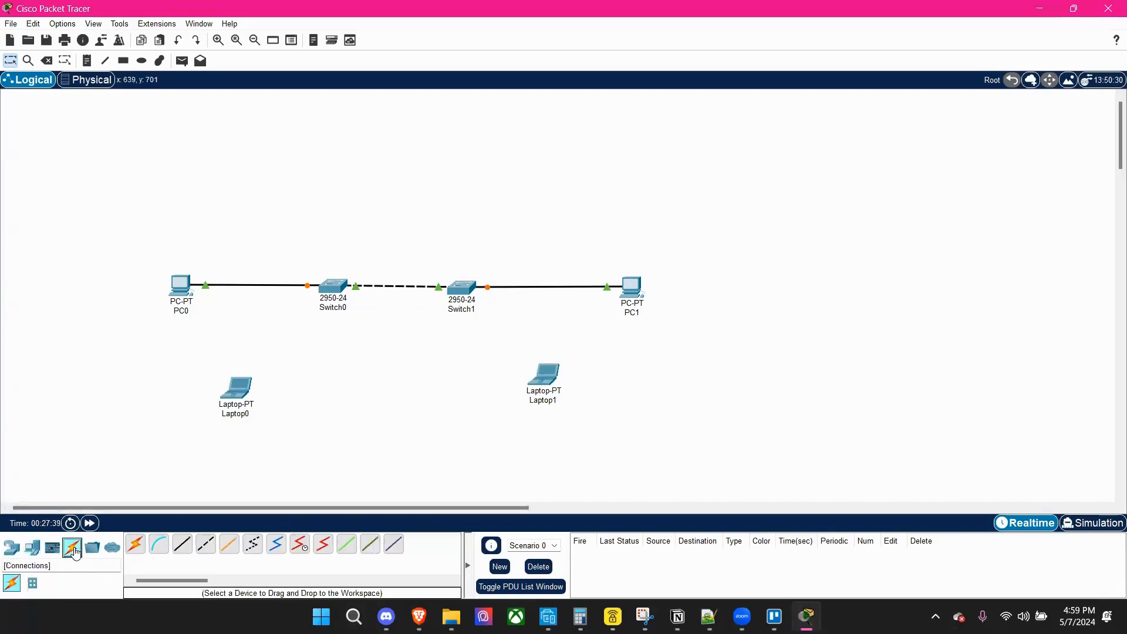
left_click(182, 544)
left_click(238, 407)
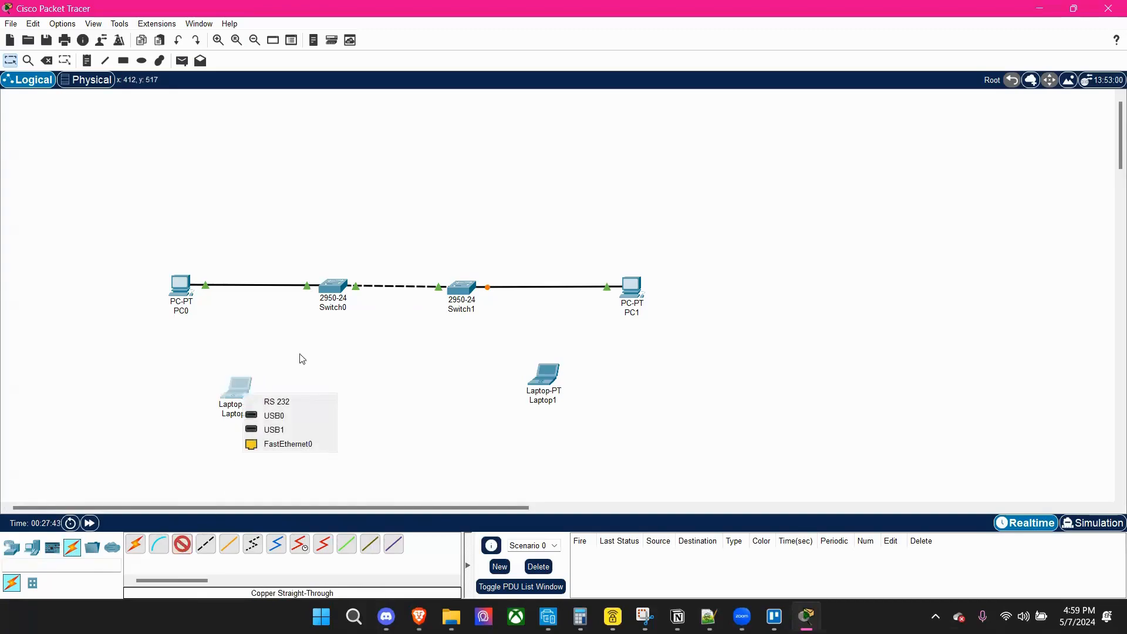
left_click(291, 447)
left_click(328, 286)
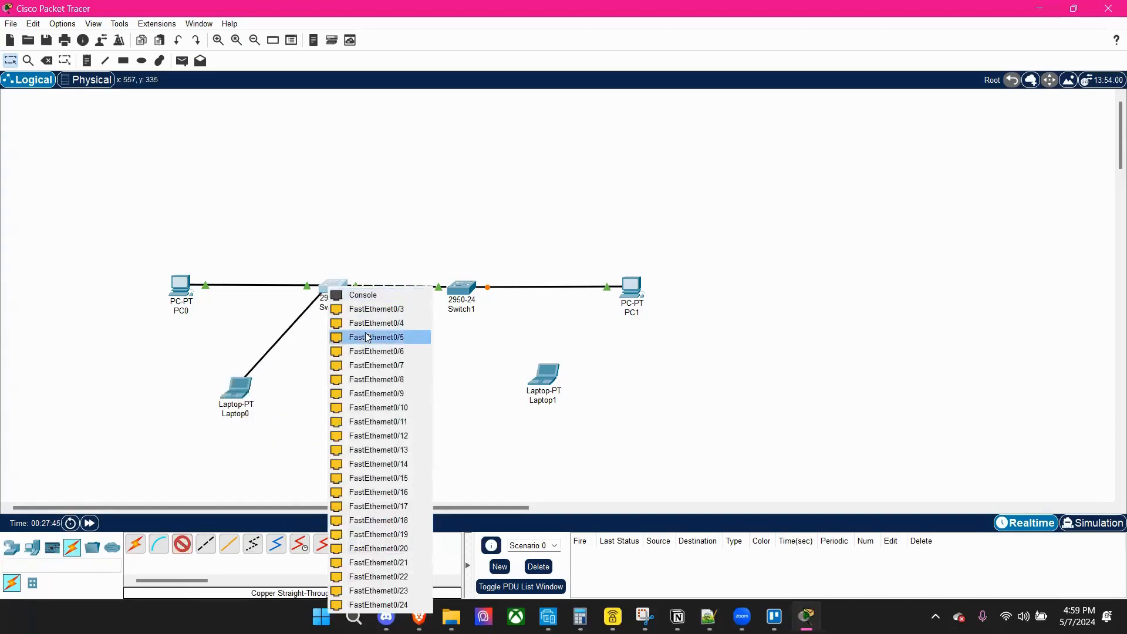
left_click(376, 307)
Connect Laptop1 FastEthernet0 to Switch1 FastEthernet0/3 with a copper straight-through cable.
left_click(182, 544)
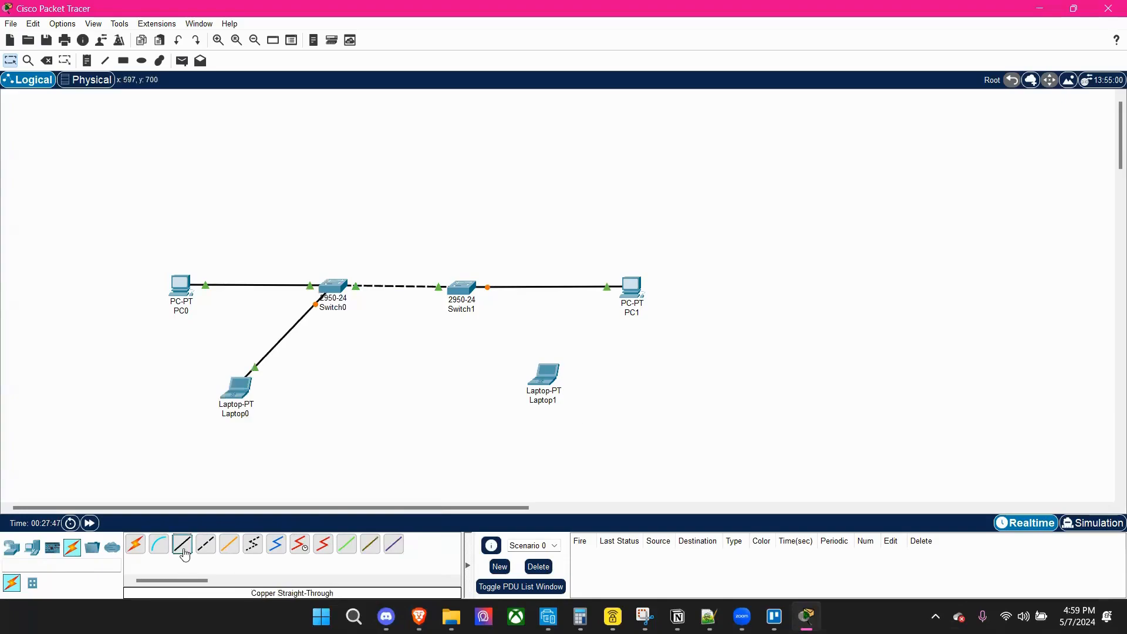
left_click(548, 380)
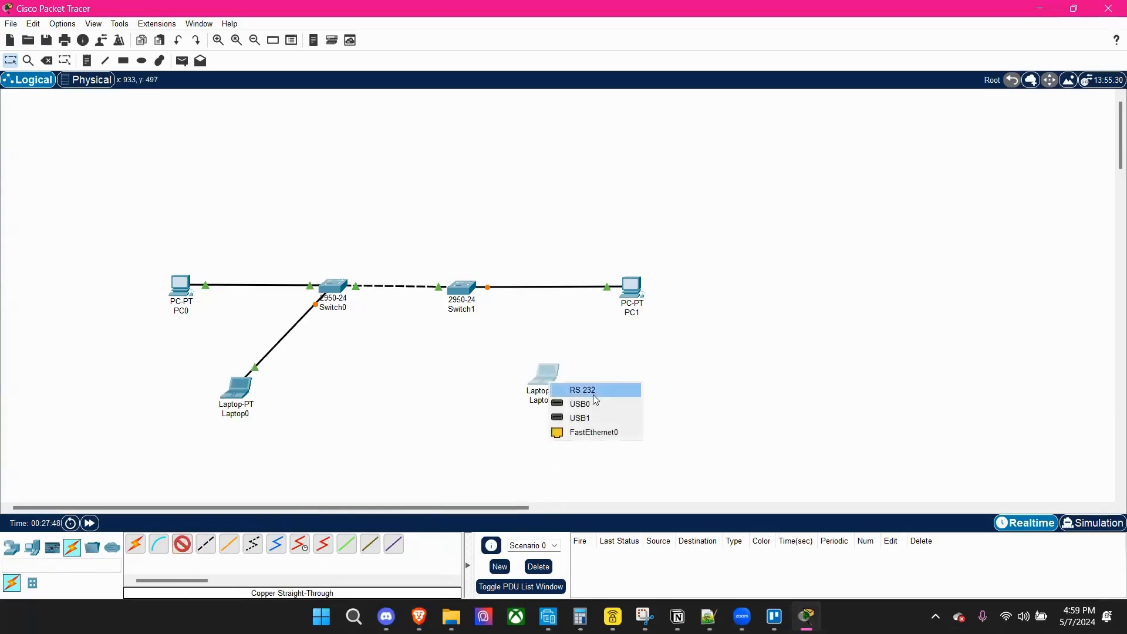
left_click(596, 432)
left_click(466, 287)
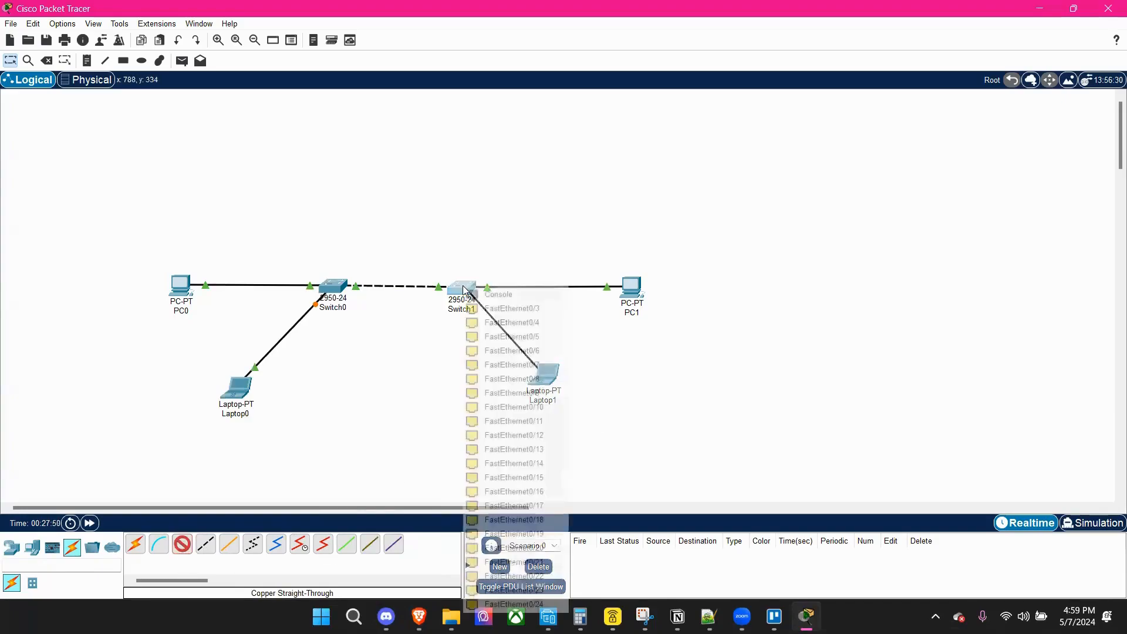
left_click(500, 308)
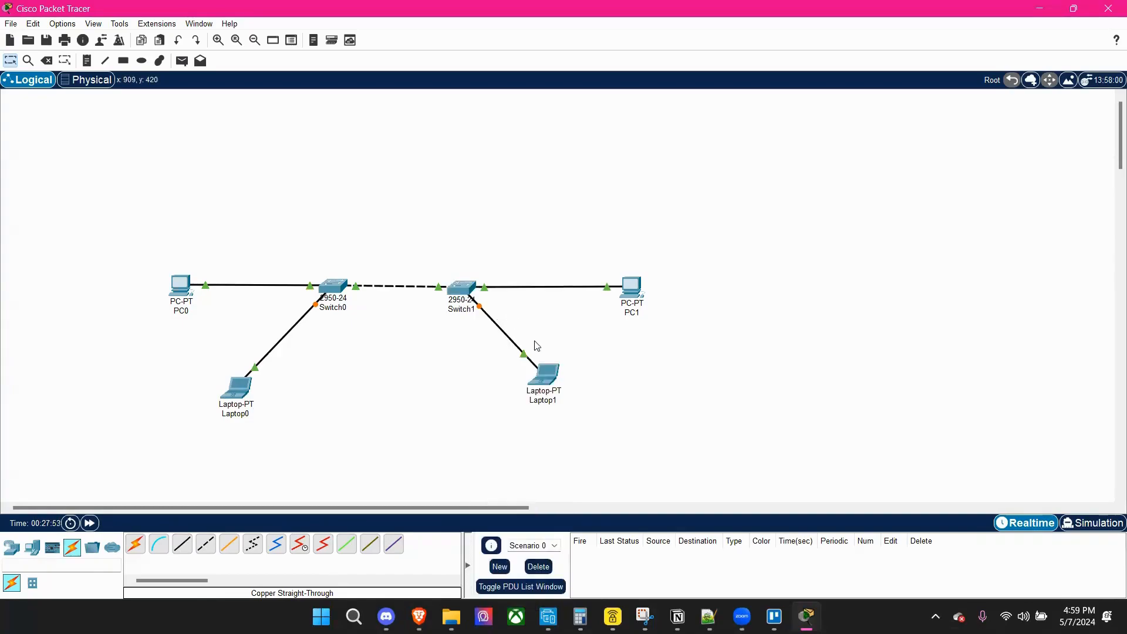
Adjust the positions of Laptop0, Laptop1, PC0 and PC1 to even out the layout around the two switches.
left_click_drag(547, 390, 548, 404)
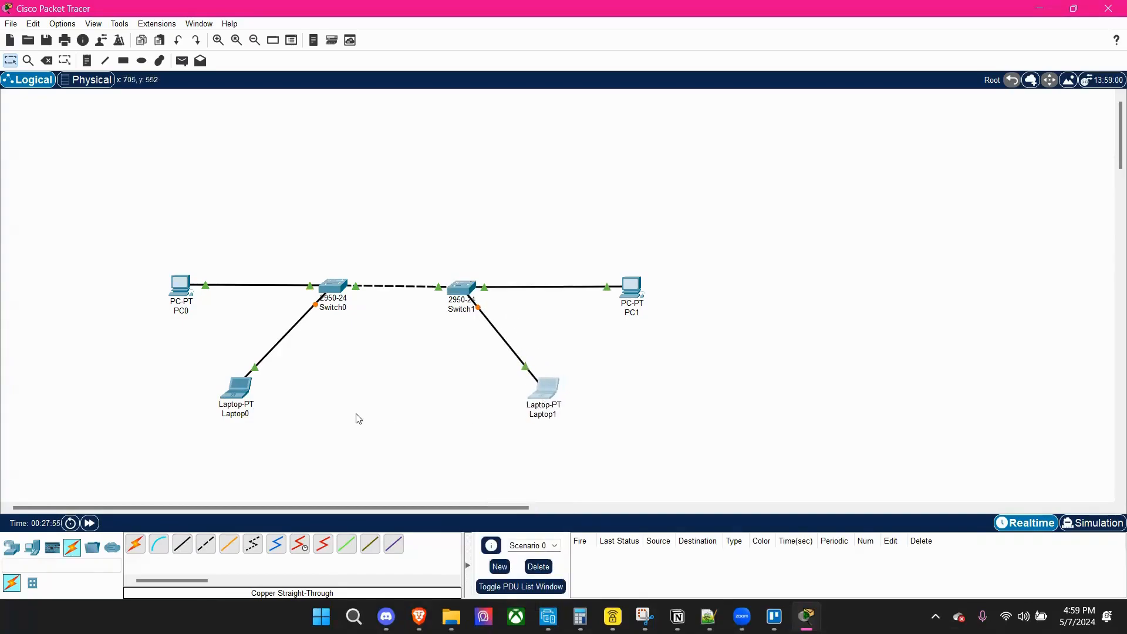
left_click_drag(246, 393, 260, 386)
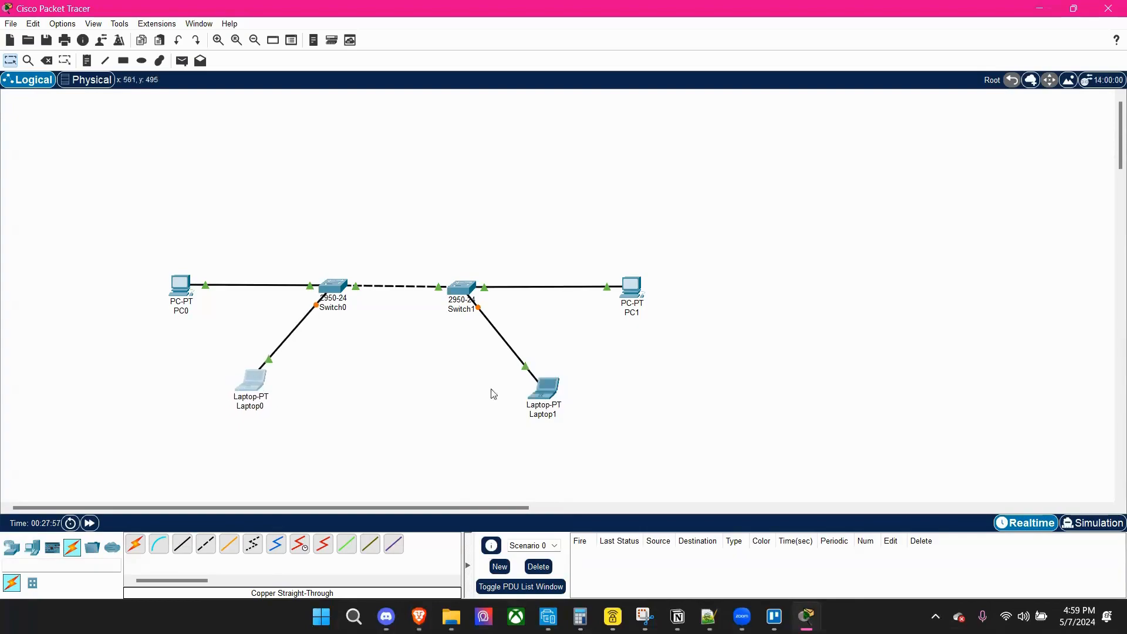
left_click_drag(549, 406, 537, 408)
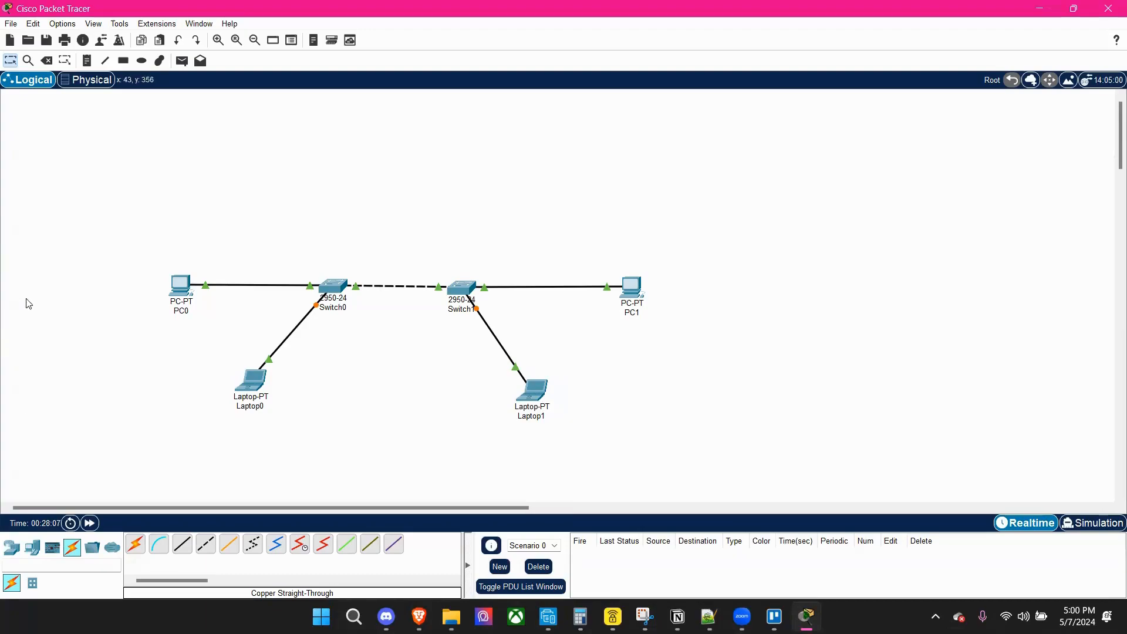
left_click_drag(173, 280, 173, 279)
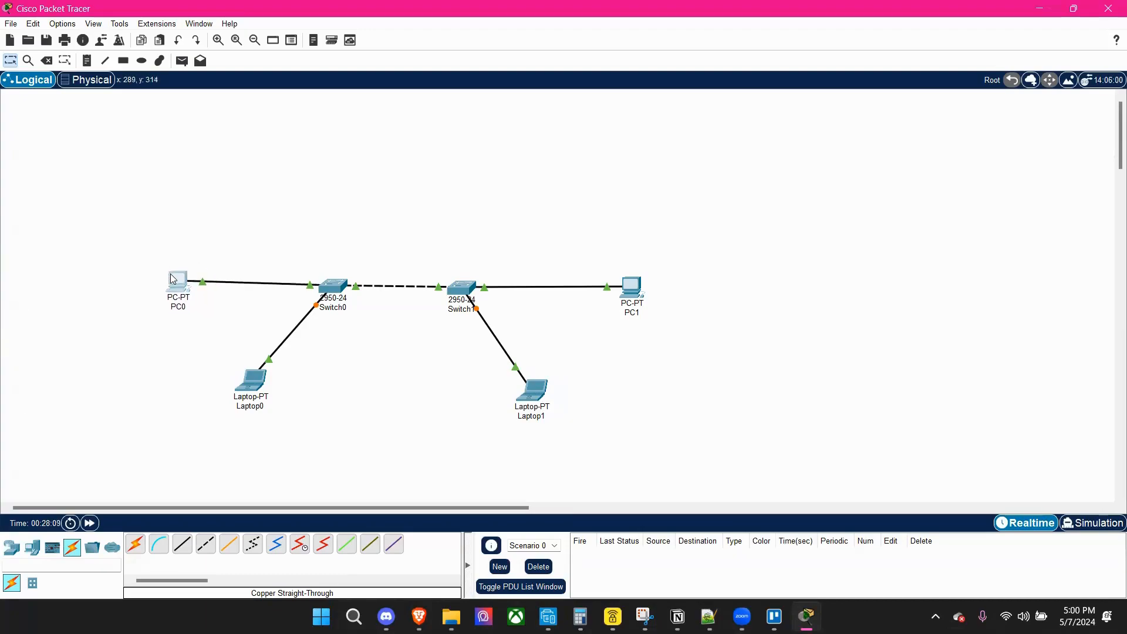
left_click_drag(638, 284, 637, 278)
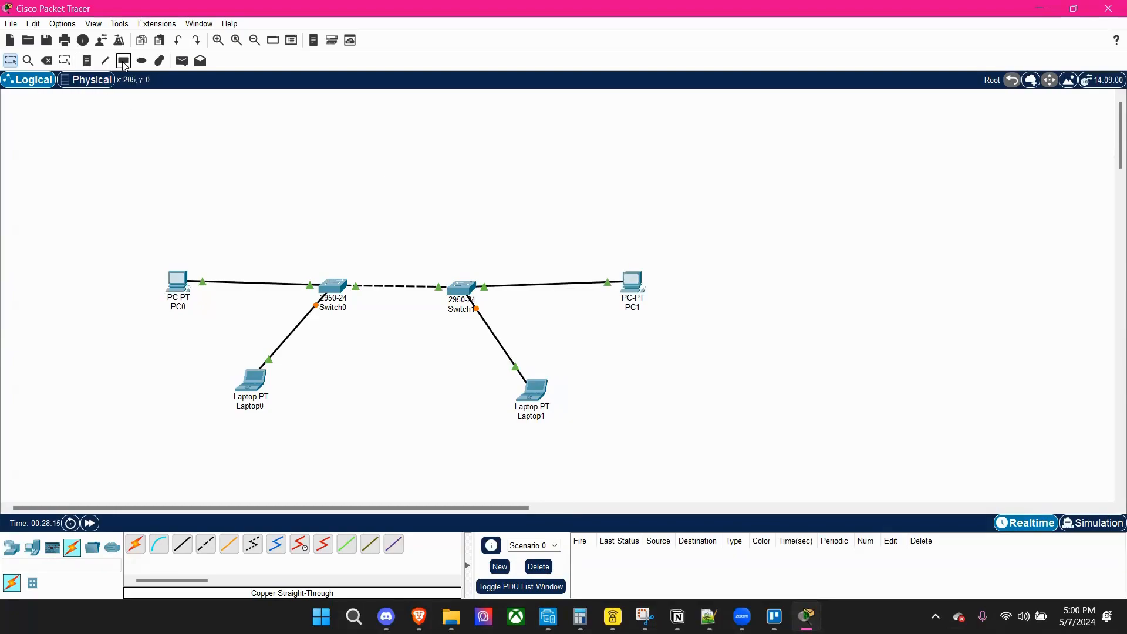
Draw separate unfilled rectangles with a black outline around PC0, PC1 and Laptop0.
left_click(124, 63)
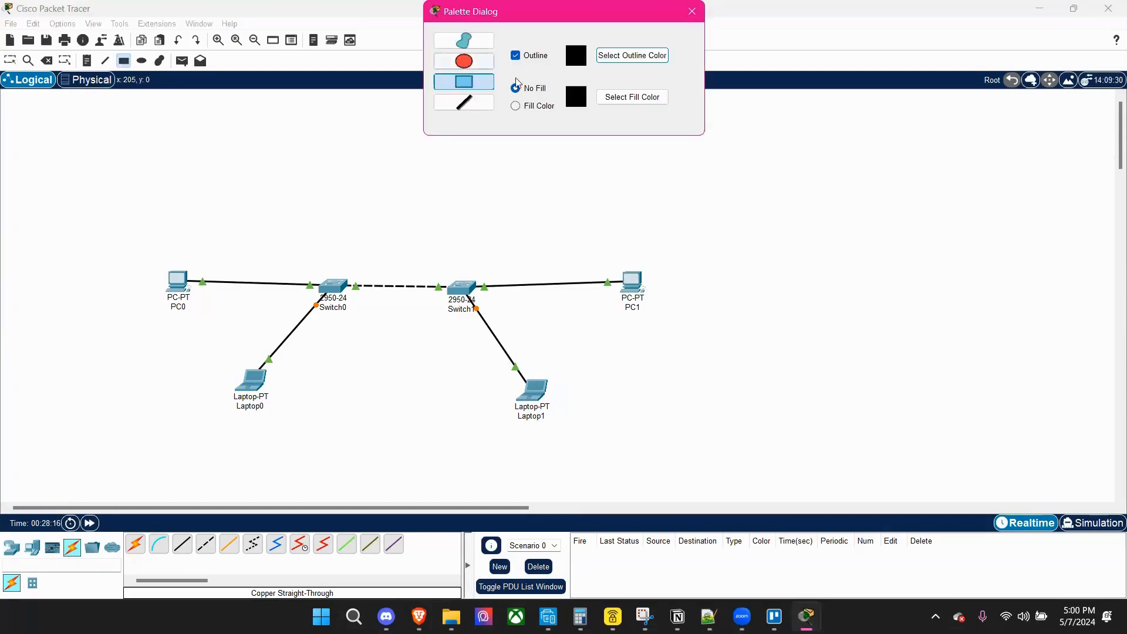
left_click(693, 16)
left_click_drag(150, 241, 243, 333)
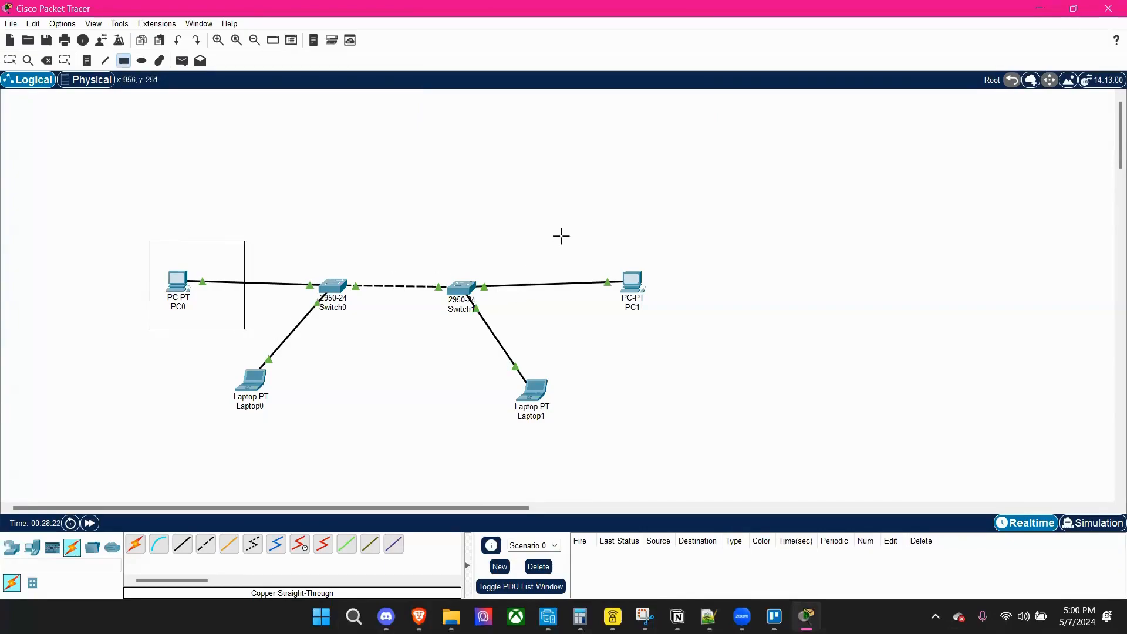
left_click_drag(561, 237, 690, 337)
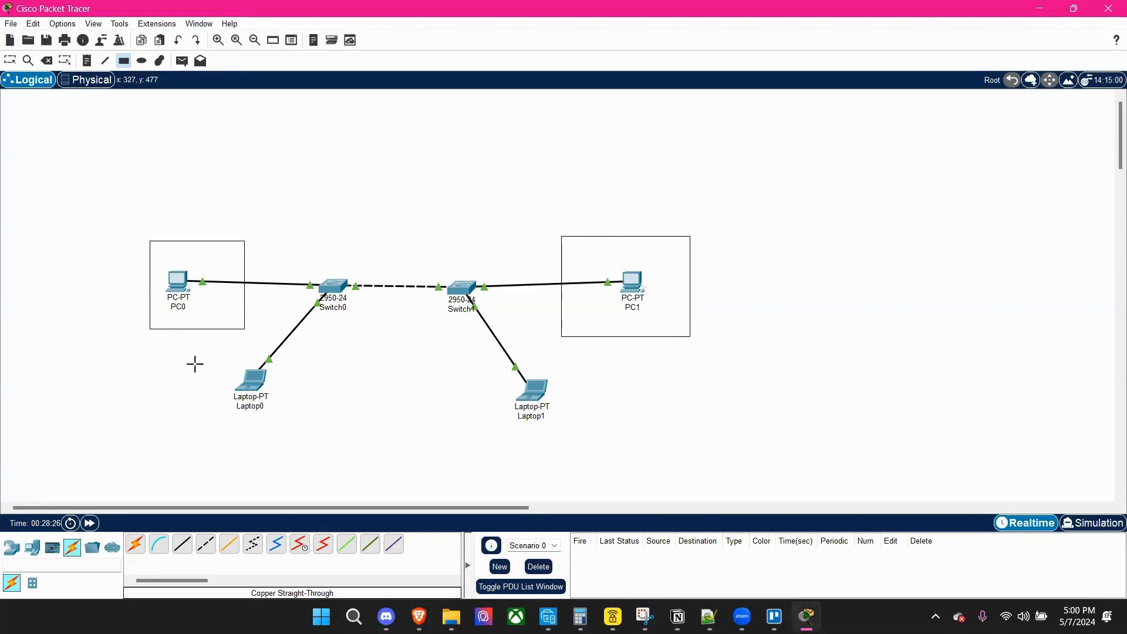
left_click_drag(197, 359, 289, 430)
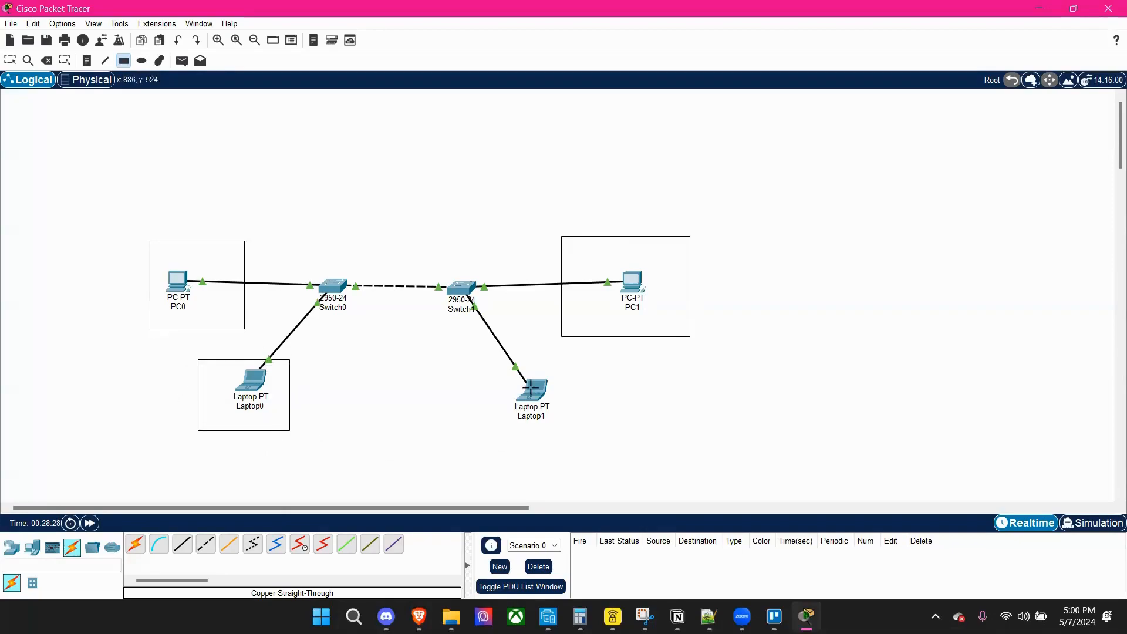
mouse_move(566, 368)
left_mouse_down()
mouse_move(488, 377)
mouse_move(487, 398)
left_mouse_up()
left_click_drag(566, 396, 579, 423)
left_click(46, 60)
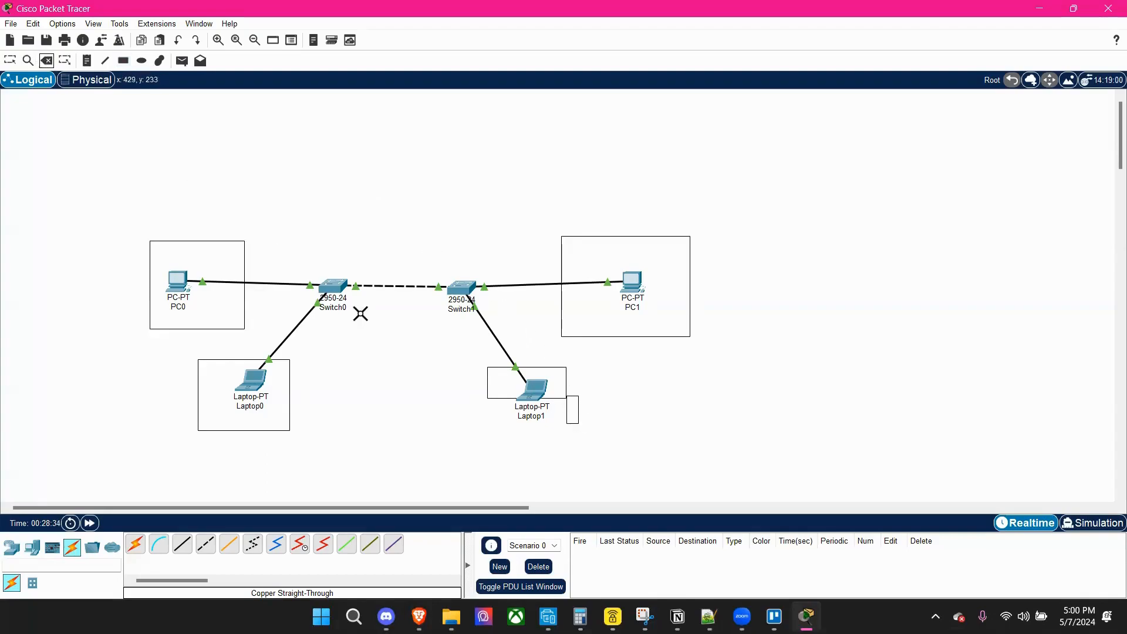
left_click(576, 423)
left_click(575, 323)
left_click(568, 374)
left_click(563, 323)
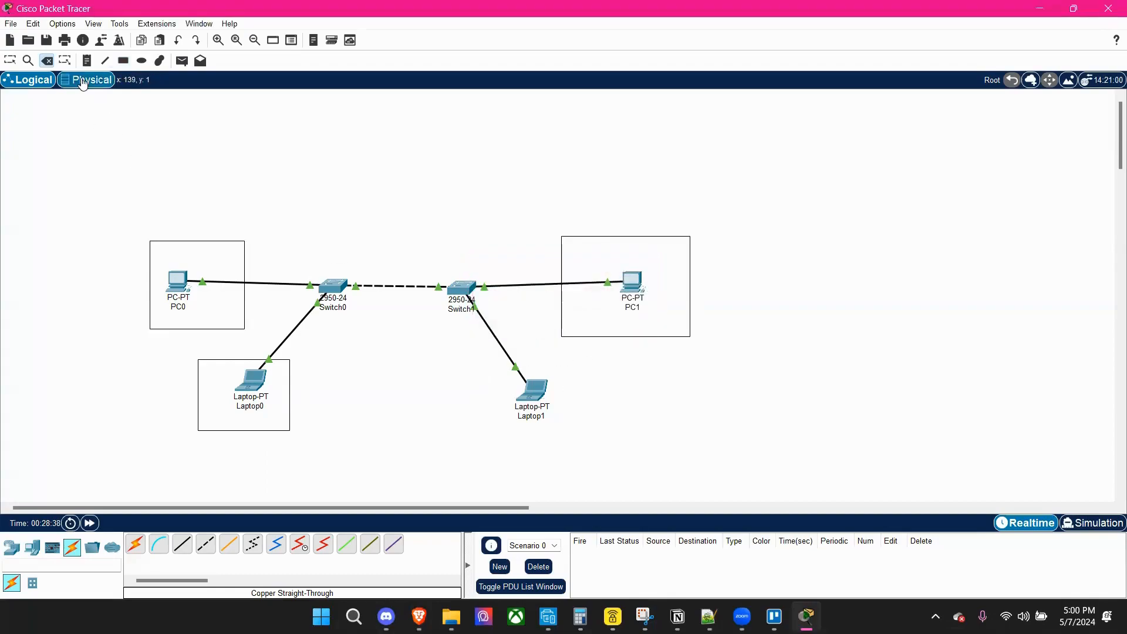
Draw an unfilled rectangle with a black outline around Laptop1 and its label.
key("r")
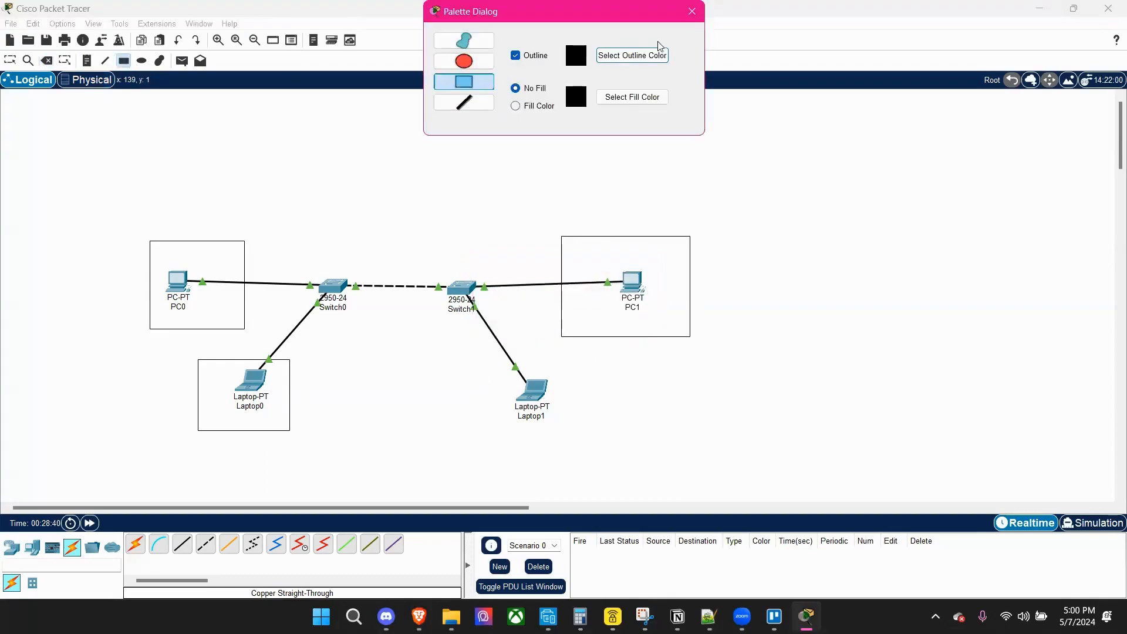
left_click_drag(496, 365, 601, 439)
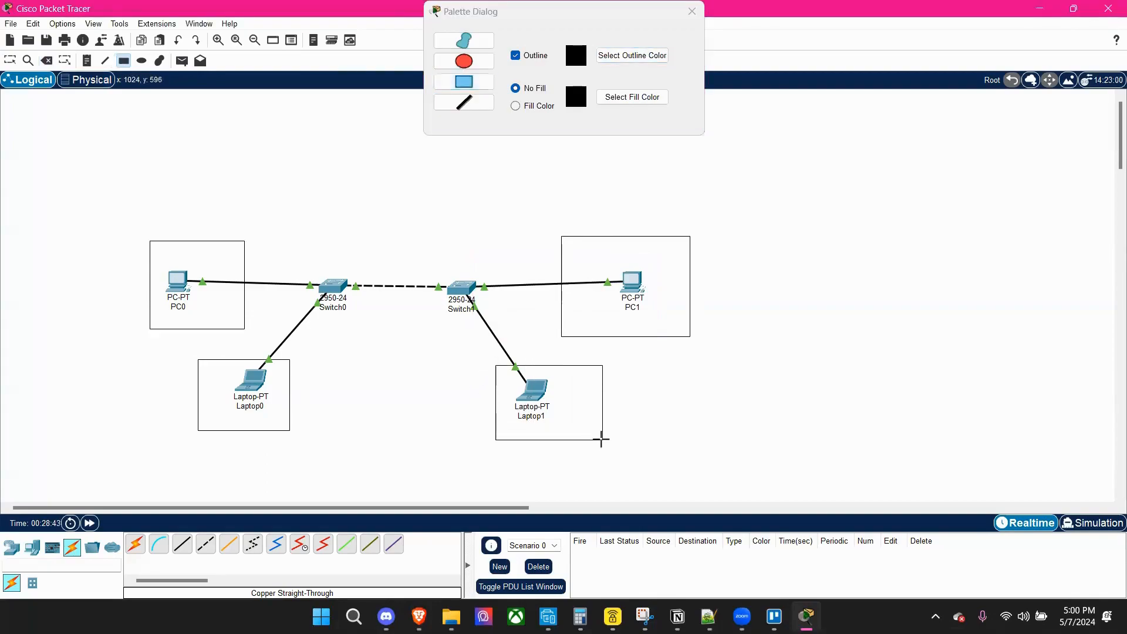
left_click(696, 15)
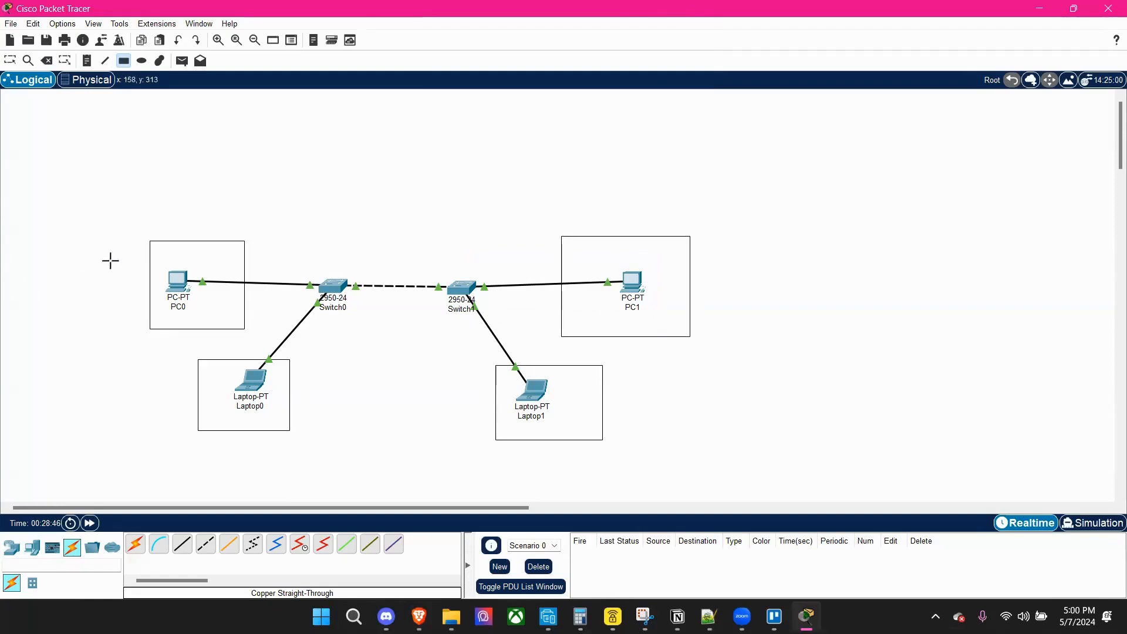
Add a text note reading "VLAN 10 HR" in the empty area above PC0.
left_click(88, 62)
left_click(192, 175)
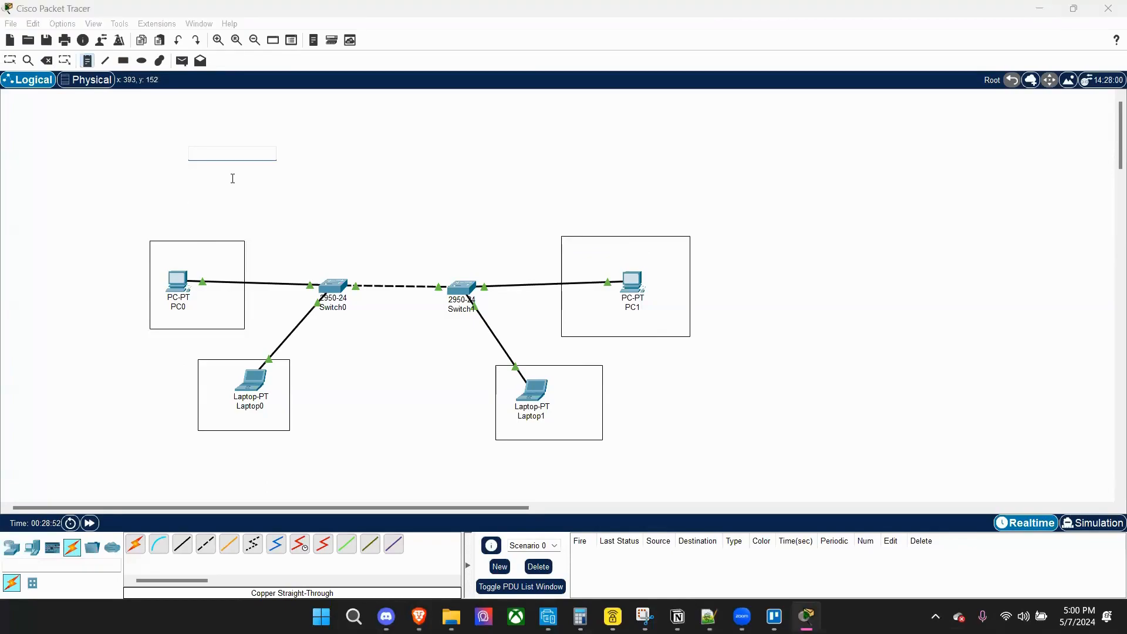
type("VLAN 10 HR")
Add a second text note reading "VLAN 10 HR" in the empty area above and beyond PC1.
left_click(670, 174)
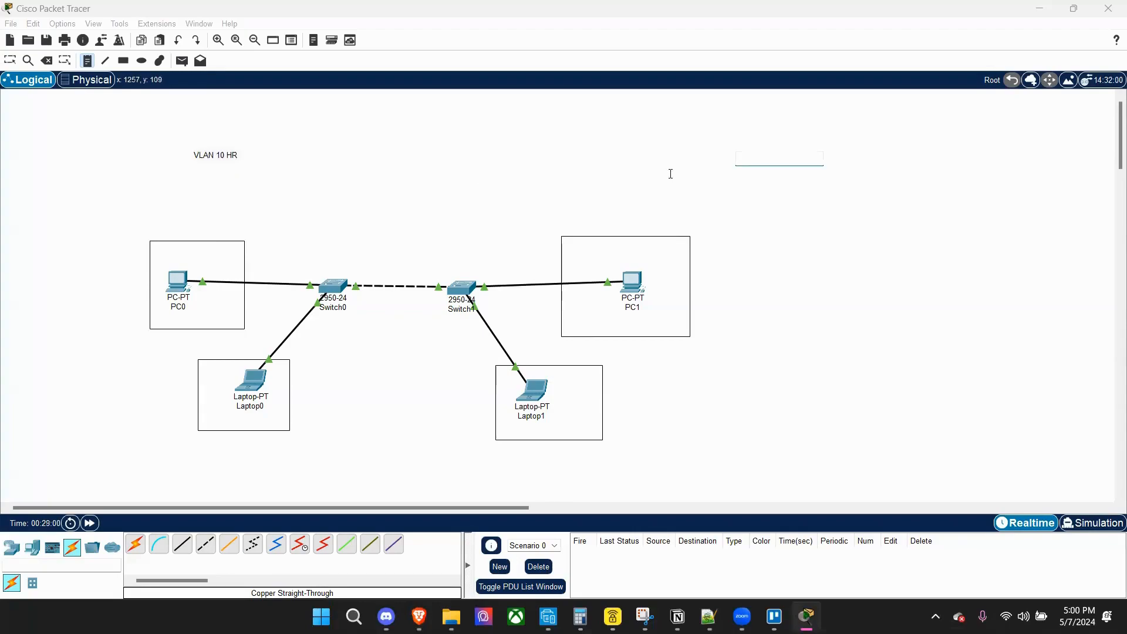
type("VLA")
type("N20")
type("20")
key("BackSpace")
key("BackSpace")
type("10")
left_click(430, 189)
Move the VLAN note above PC0 into PC0's rectangle and extend its text to "VLAN 10 HR - HOU".
left_click(47, 60)
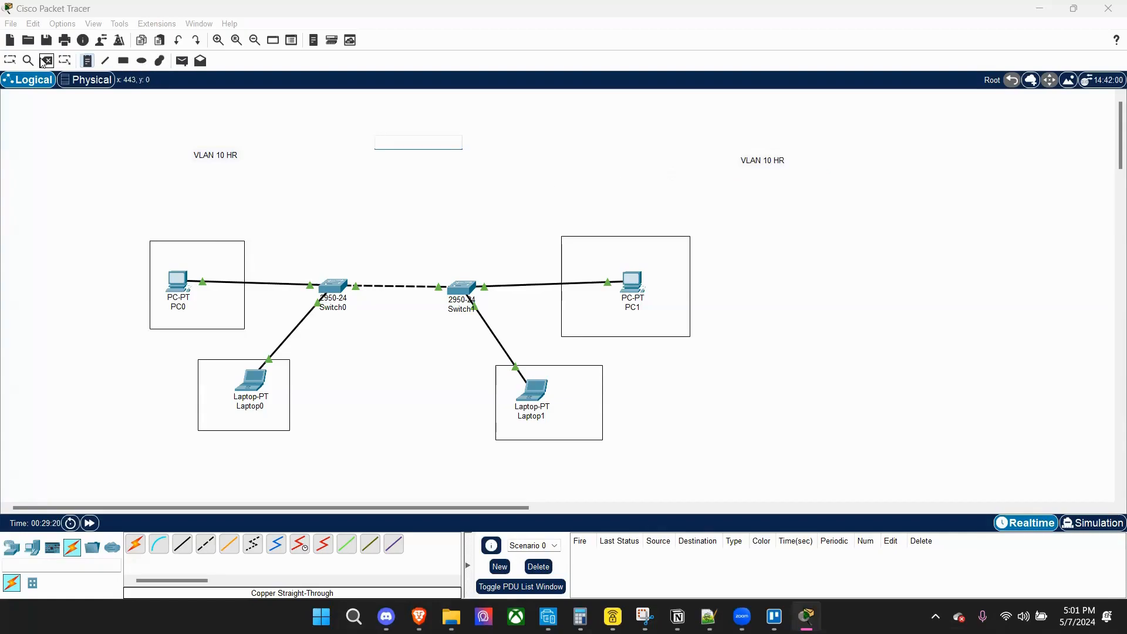
left_click(10, 61)
left_click_drag(210, 157, 193, 258)
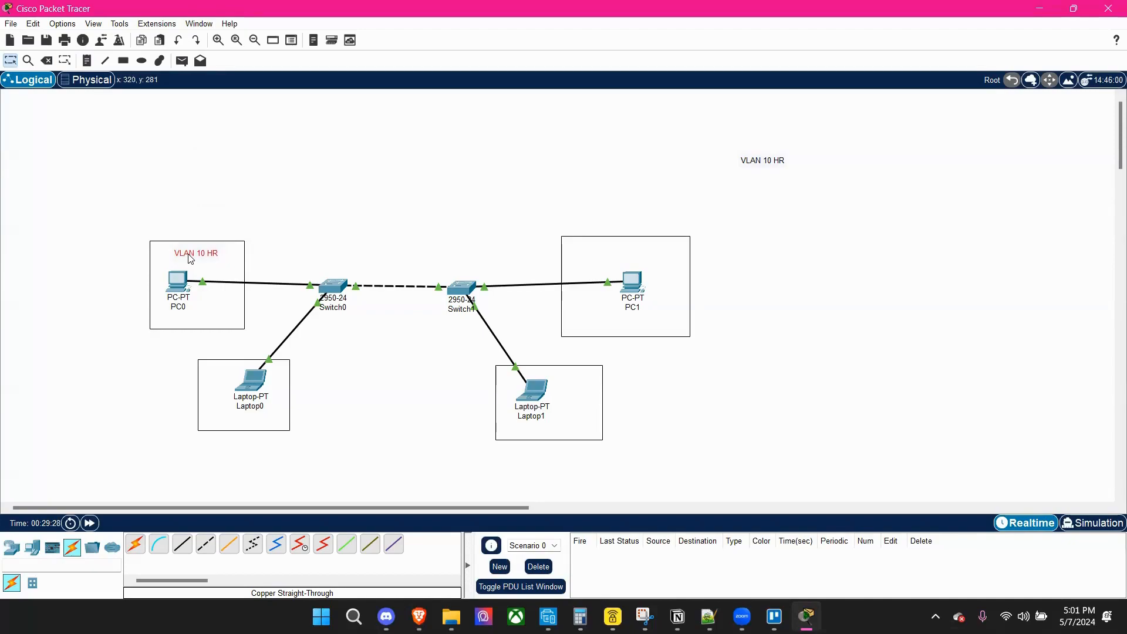
double_click(189, 254)
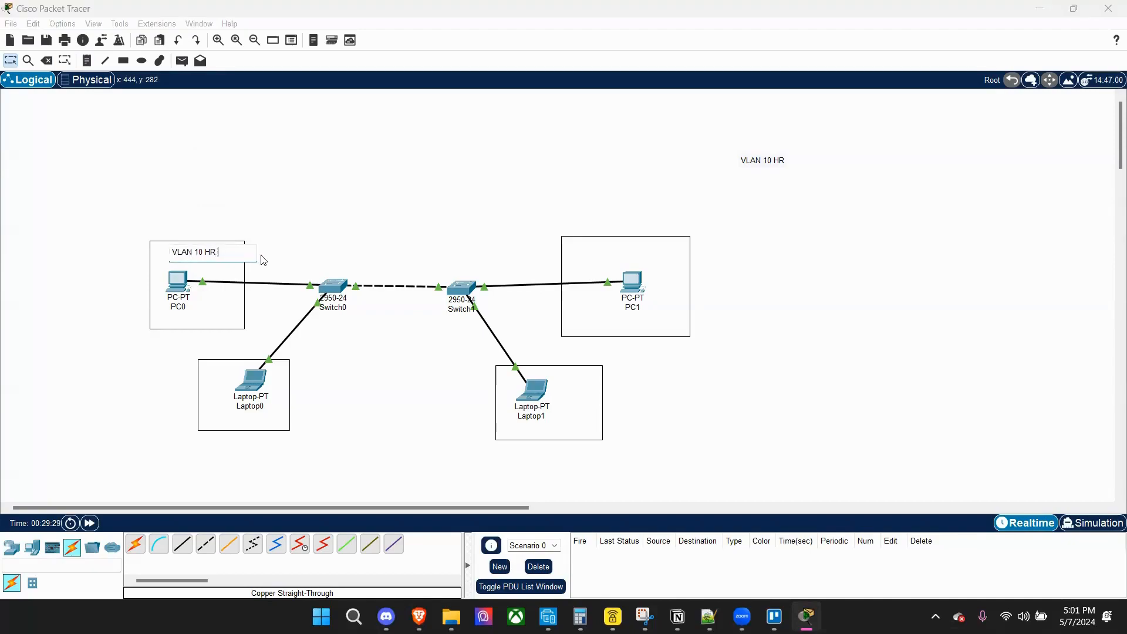
type("- HOU")
left_click(242, 221)
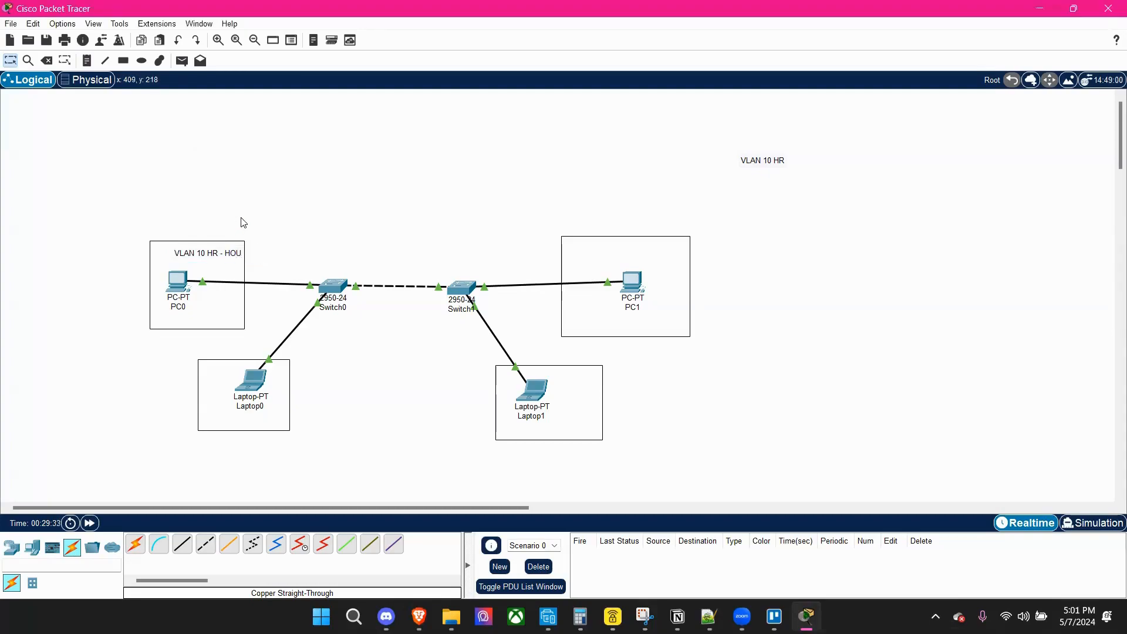
Change the remaining VLAN 10 note to "VLAN 10 HR ATL" and move it into PC1's rectangle.
double_click(784, 163)
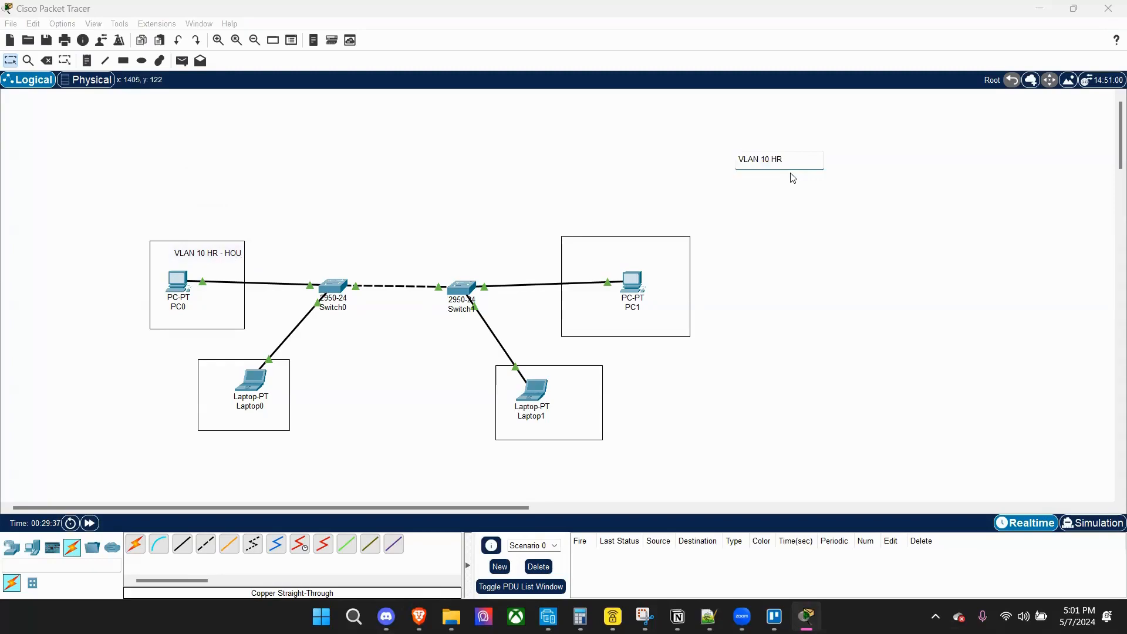
type("ATL")
left_click(811, 194)
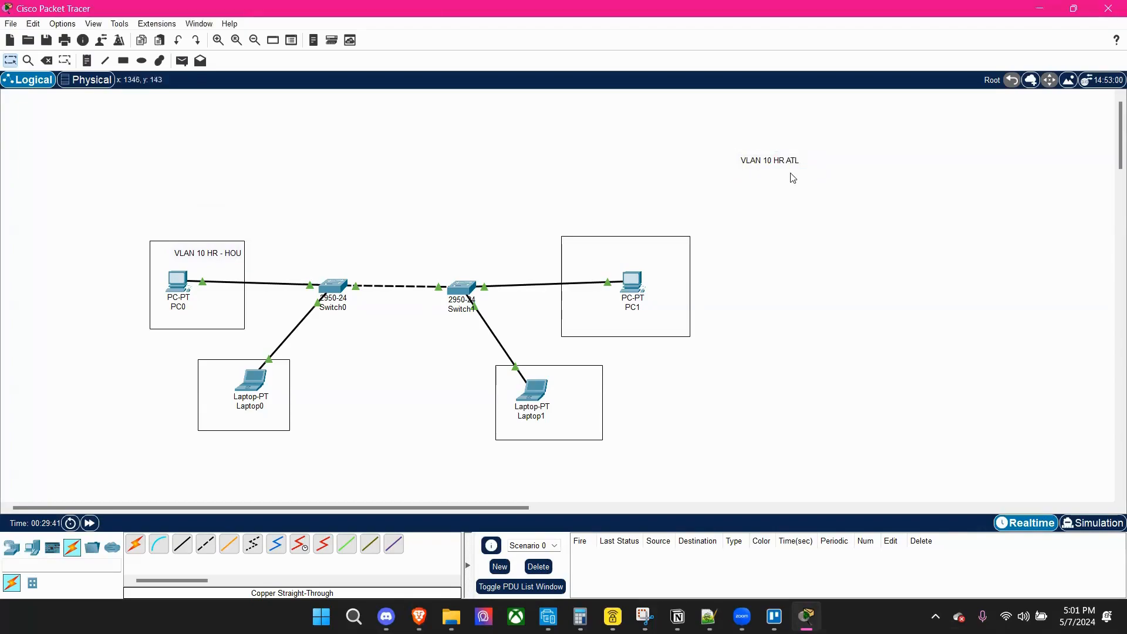
left_click_drag(791, 176, 620, 261)
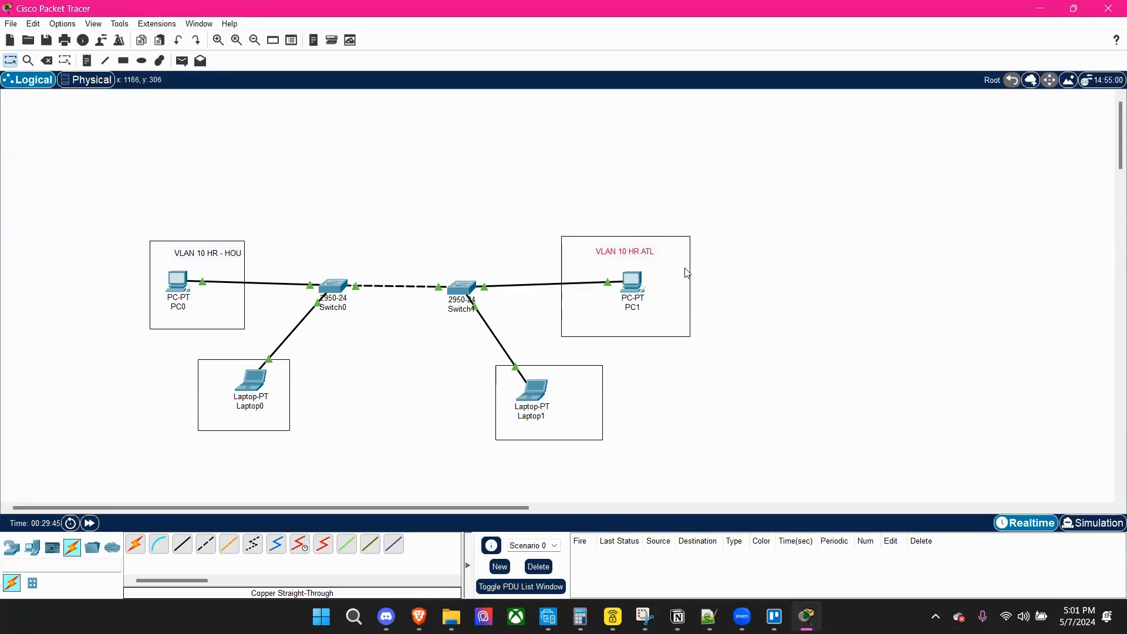
Add a text note reading "192.168.1.2/24" in the empty area above PC0's rectangle.
left_click(87, 60)
left_click(208, 182)
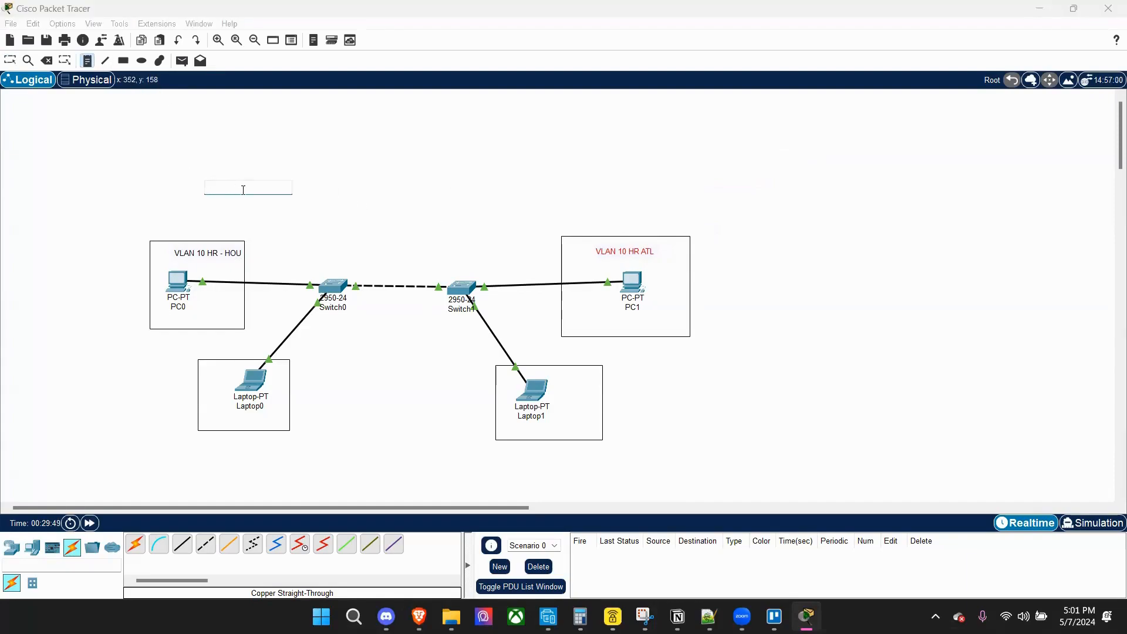
type("192.168.1.2/24")
Add a text note reading "192.168.1.3/24" above the switches and keep all existing notes.
left_click(350, 204)
type("192.168.")
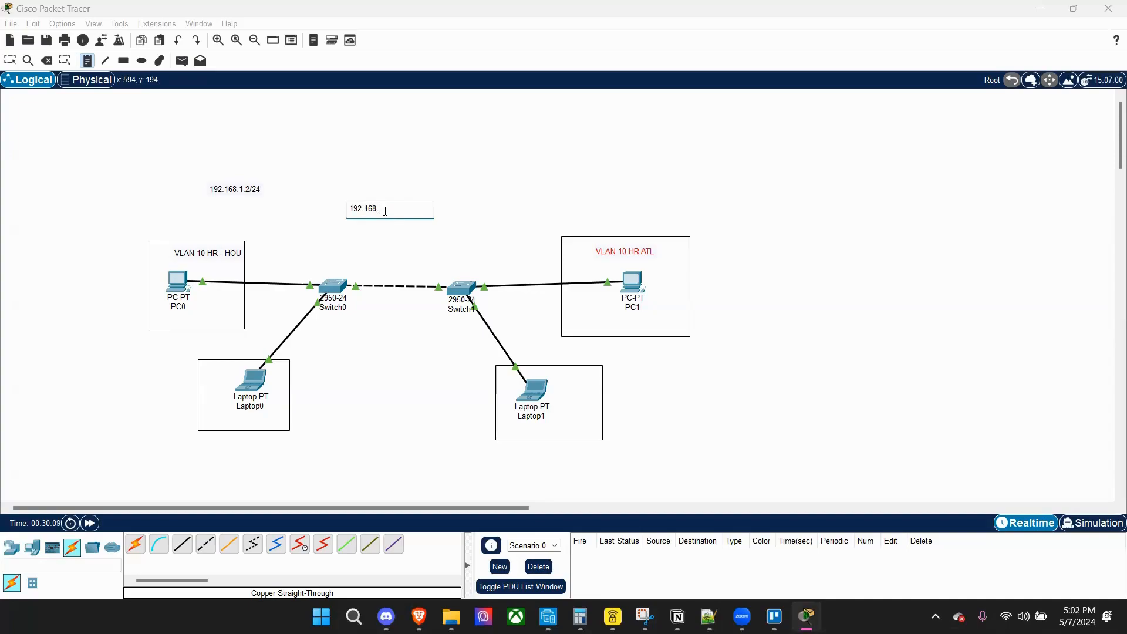
type("1.3/24")
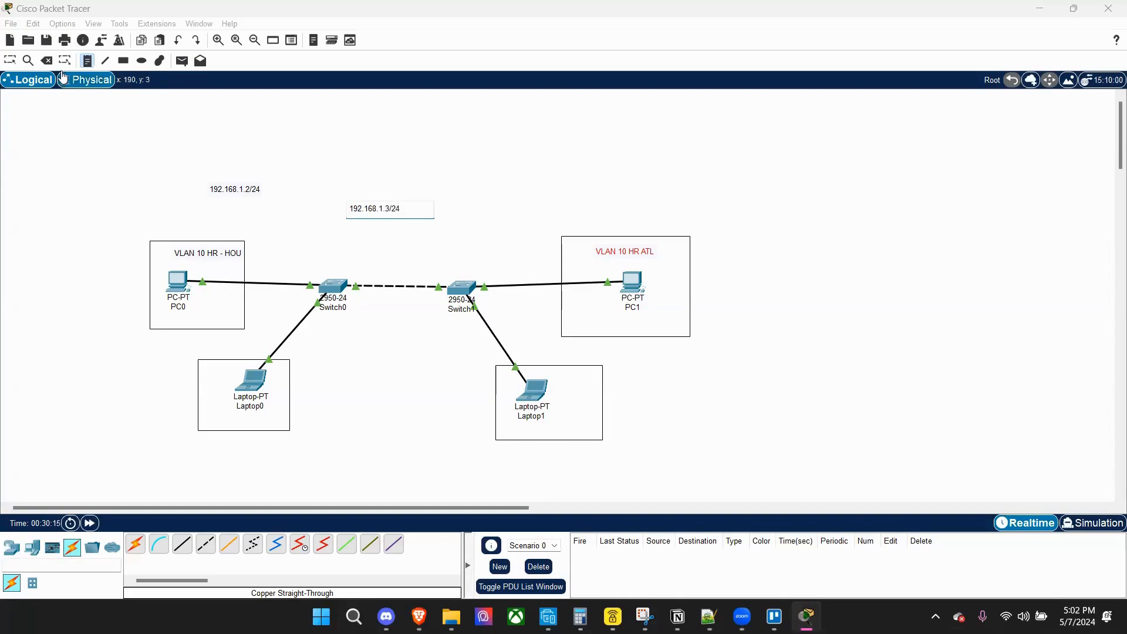
left_click(46, 61)
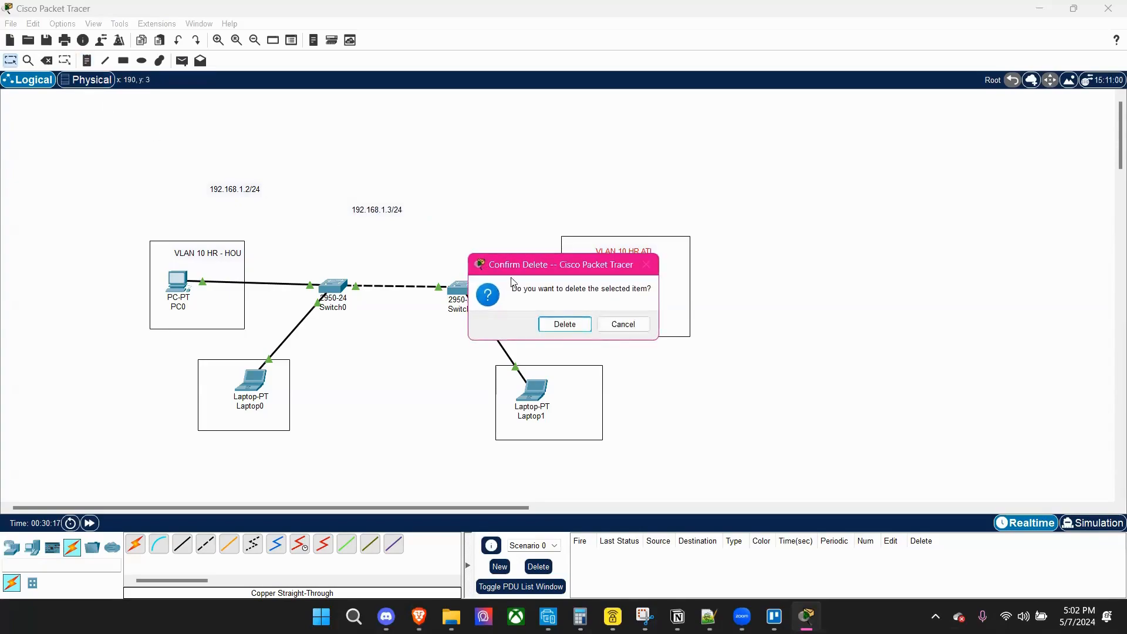
left_click(646, 321)
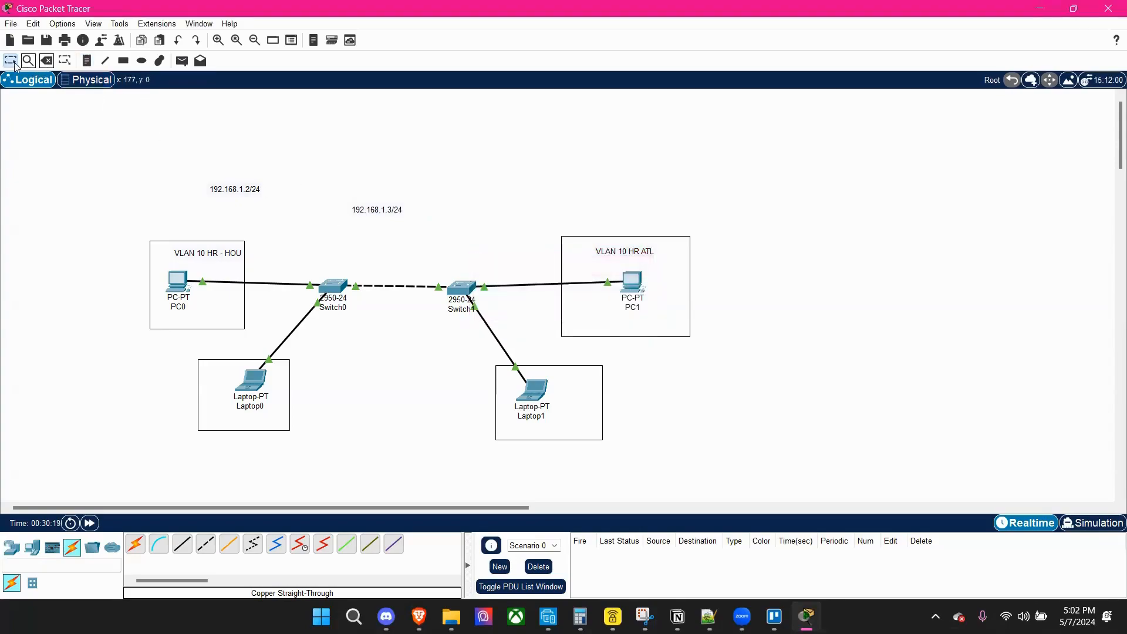
Move the 192.168.1.2/24 note just above PC0's rectangle and the 192.168.1.3/24 note just above PC1's, aligning the VLAN 10 labels beneath them.
left_click_drag(260, 188, 211, 249)
left_click(401, 214)
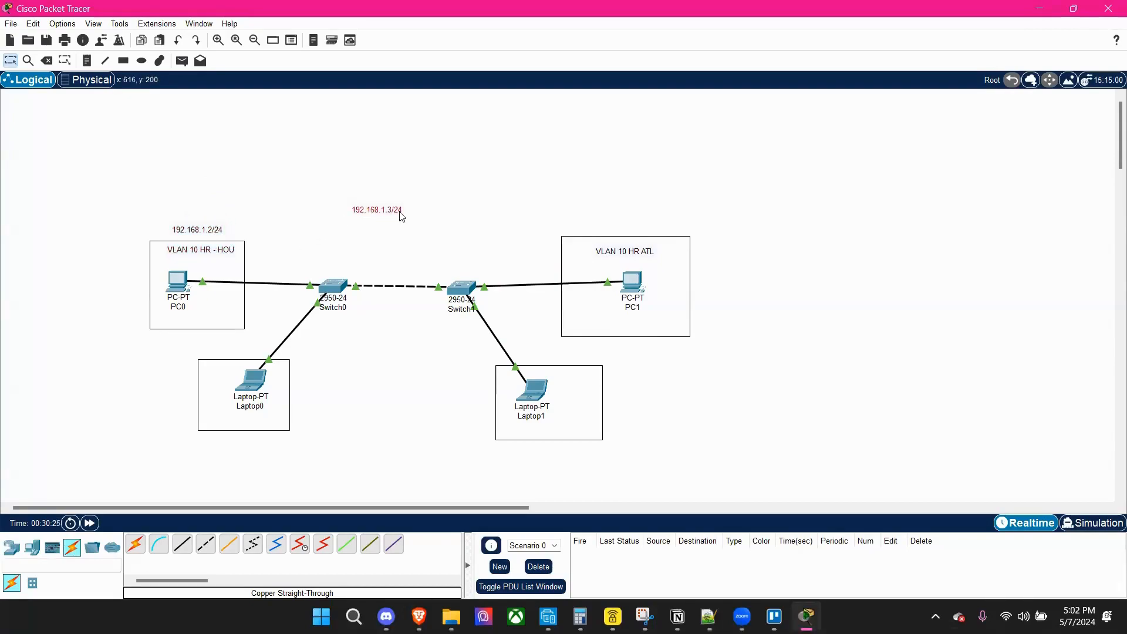
left_click_drag(400, 214, 620, 247)
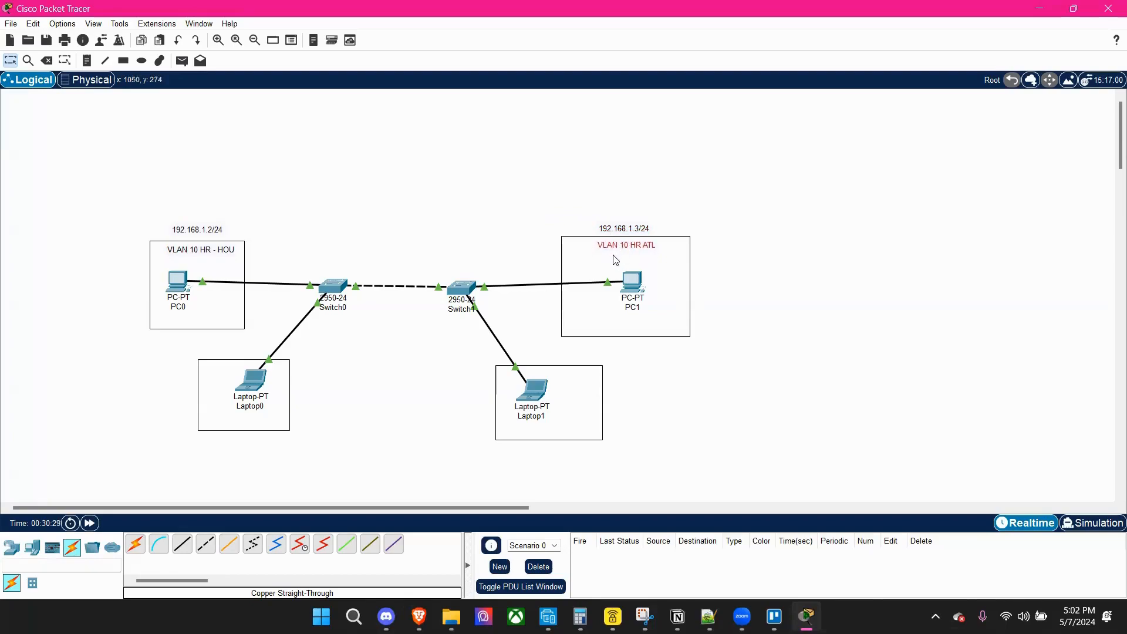
left_click(370, 217)
Add a text note reading "VLAN 20 - HOU" in the empty area above Switch0.
left_click(88, 61)
left_click(358, 176)
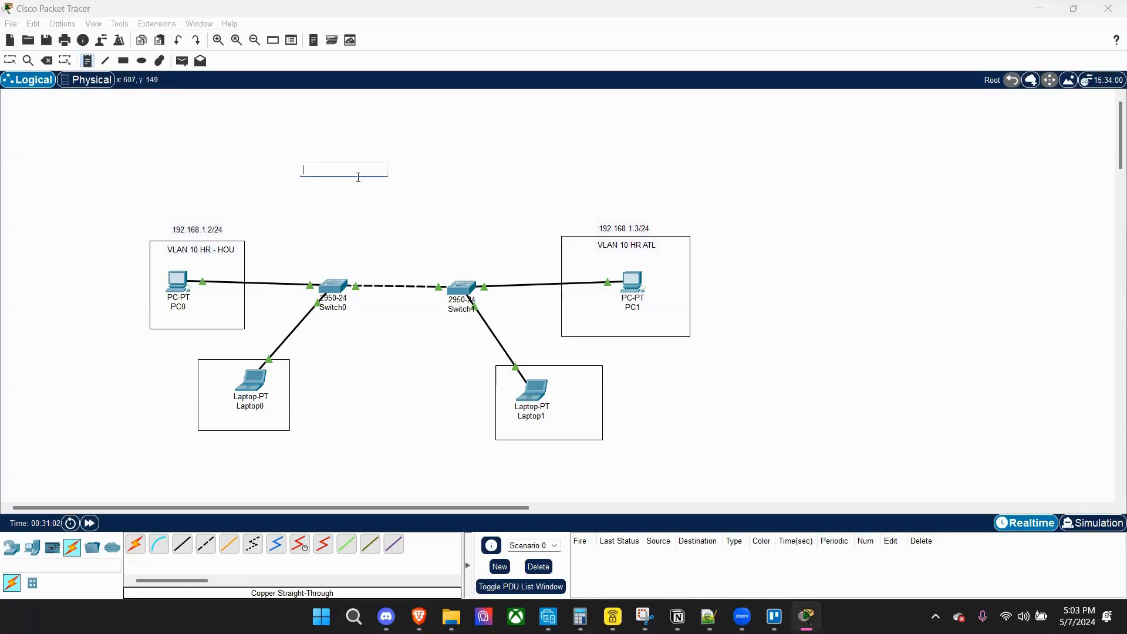
type("VLAN 20")
key("BackSpace")
key("BackSpace")
key("BackSpace")
type("- HOU")
Add a text note reading "VLAN 20 - ATL" in the empty area above the link between the switches.
left_click(359, 206)
type("VL")
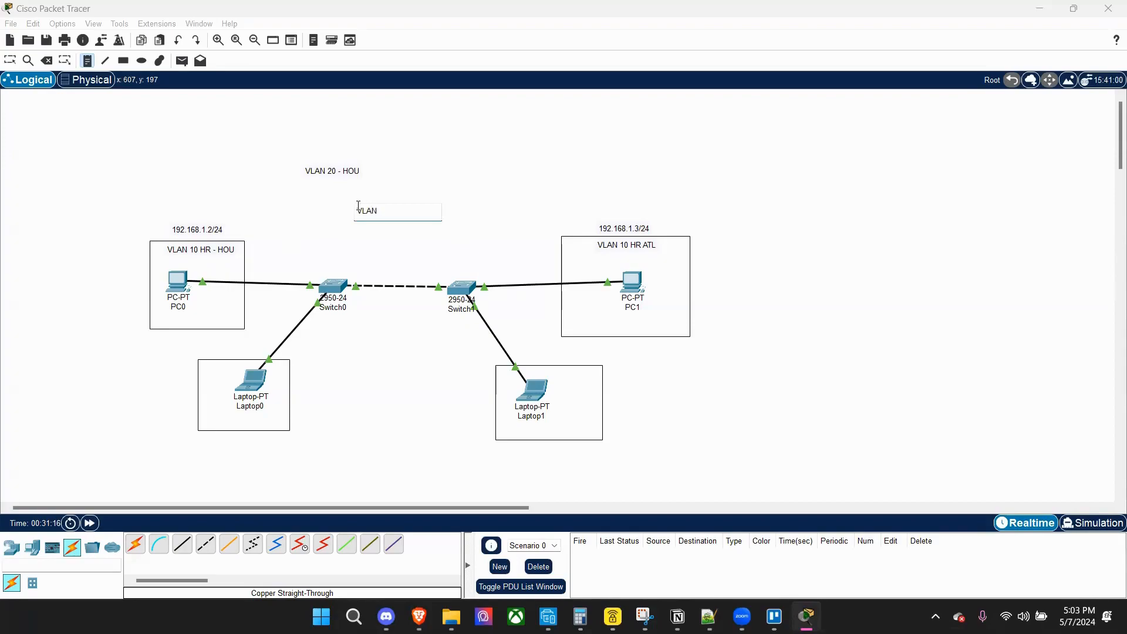
type("AN 20 - ATL")
left_click(322, 210)
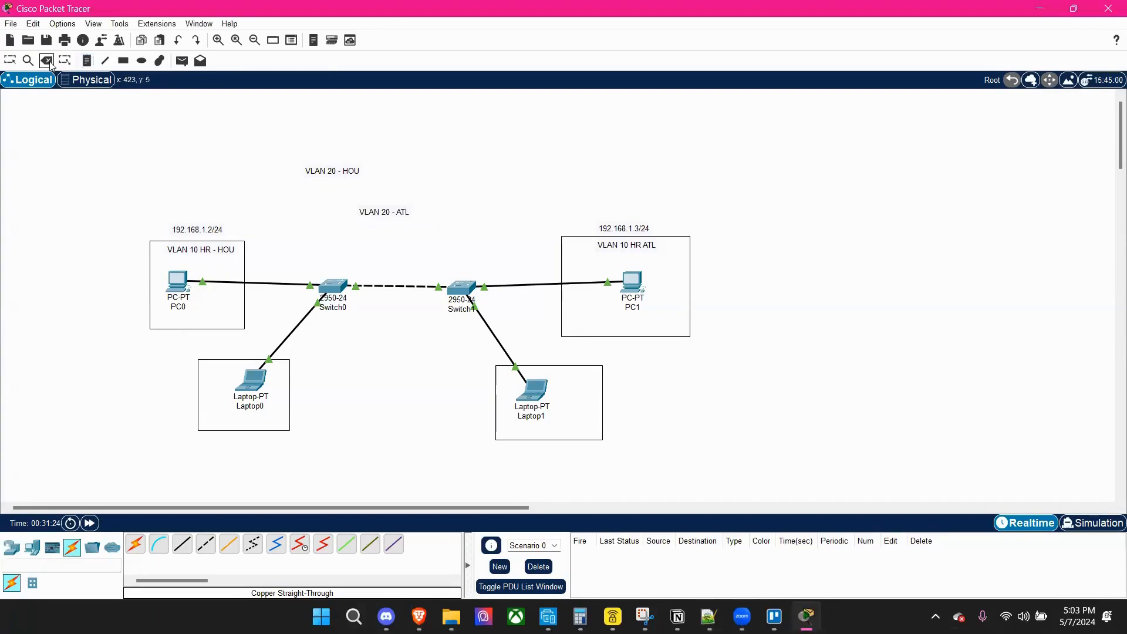
Move the VLAN 20 - HOU note into Laptop0's rectangle and the VLAN 20 - ATL note into Laptop1's rectangle.
left_click(10, 60)
left_click_drag(354, 174, 243, 421)
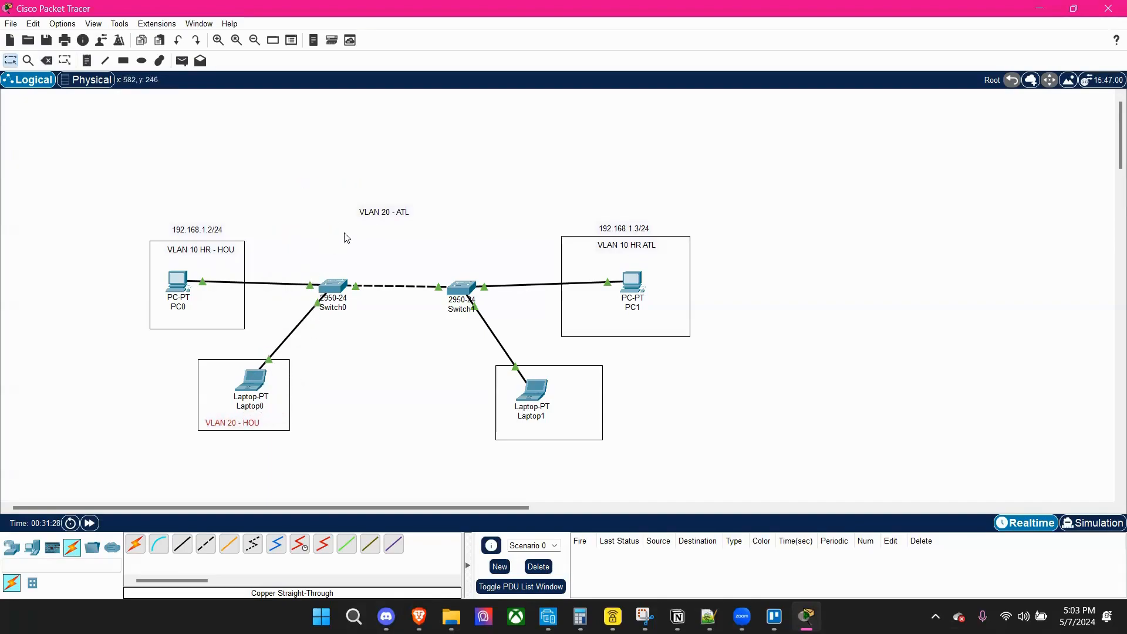
left_click_drag(382, 212, 568, 435)
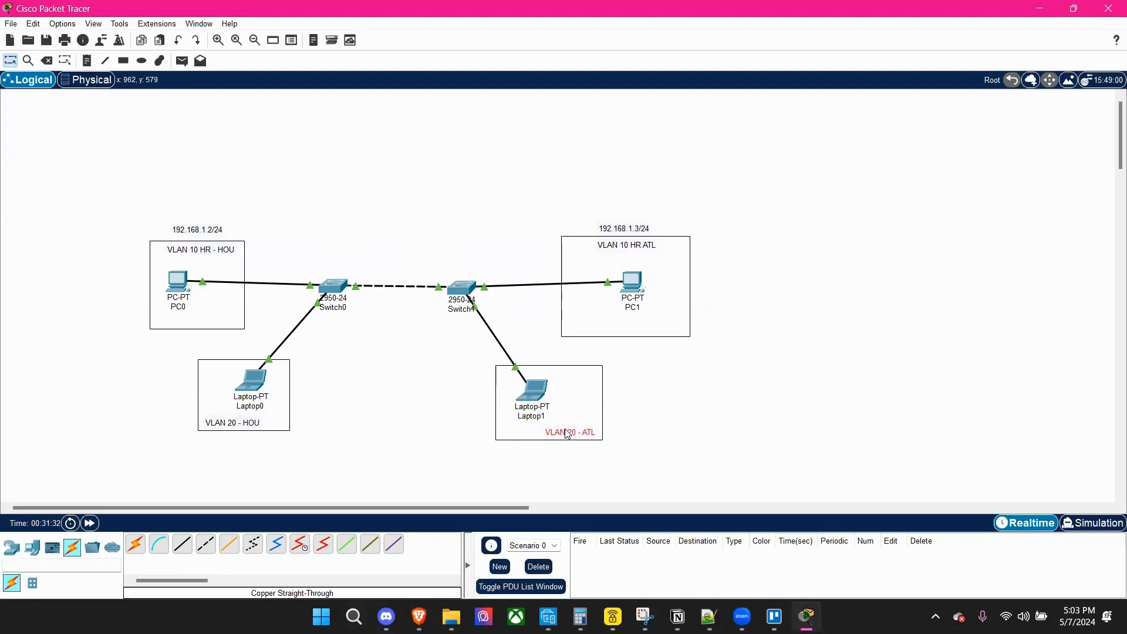
Open PC0's device window and look at its Command Prompt application.
left_click(717, 402)
mouse_move(324, 286)
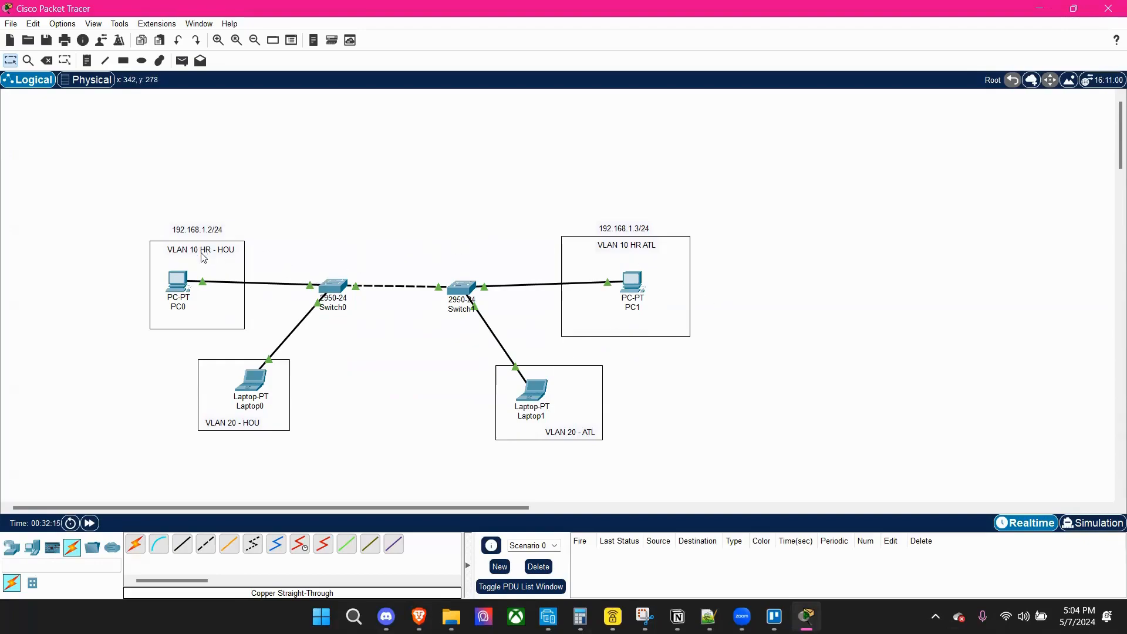
left_click(175, 278)
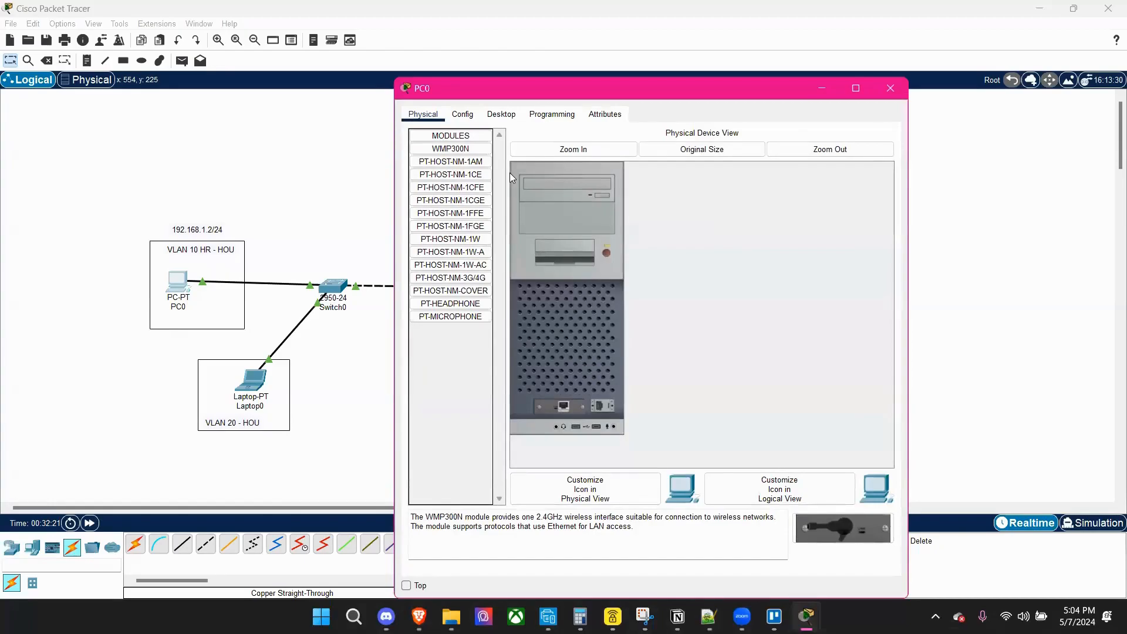
left_click_drag(607, 88, 614, 94)
left_click(616, 68)
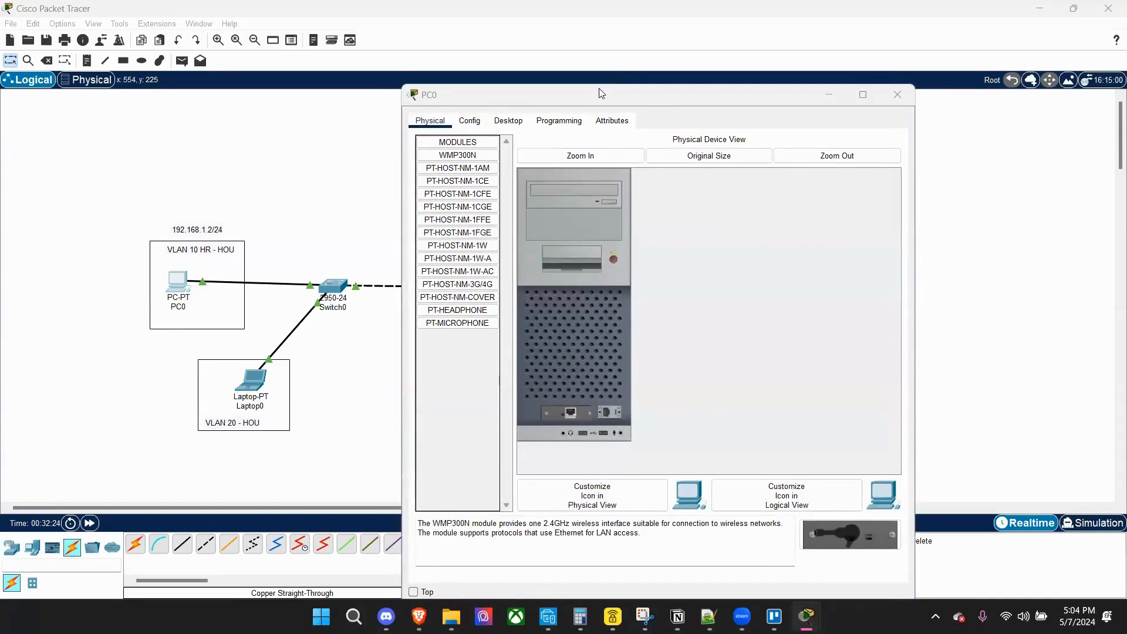
left_click_drag(602, 94, 580, 91)
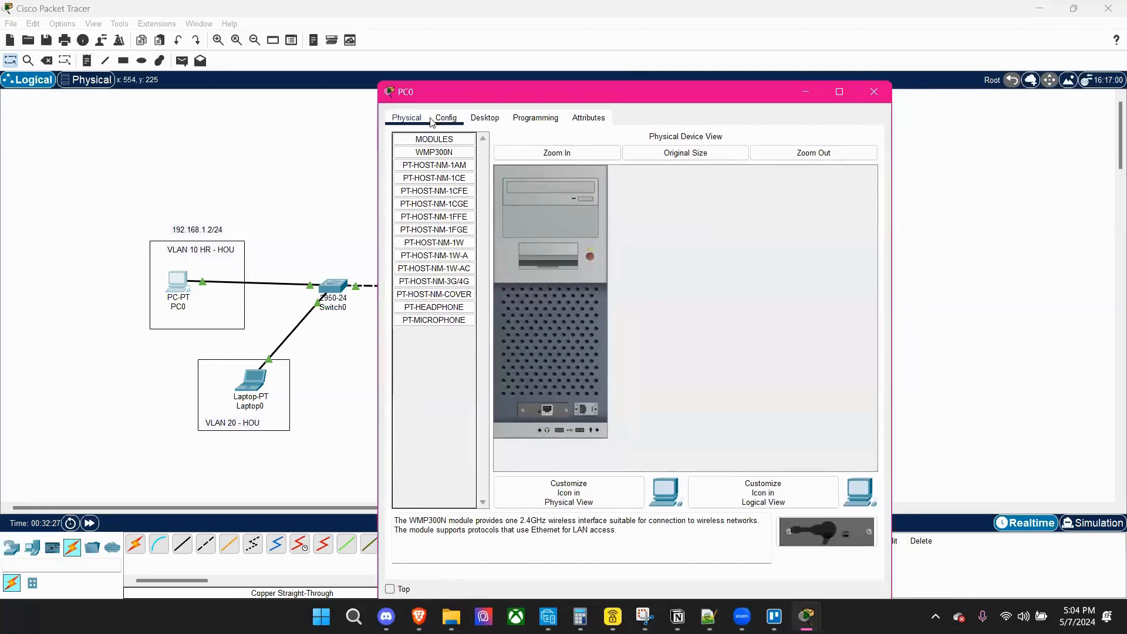
left_click(485, 118)
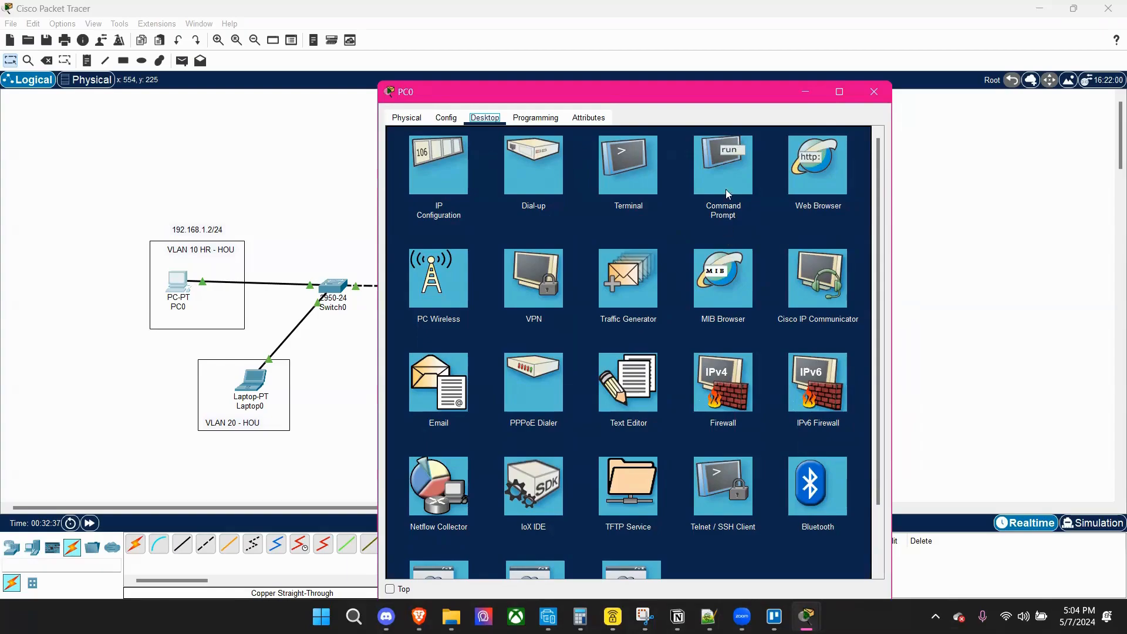
left_click(722, 165)
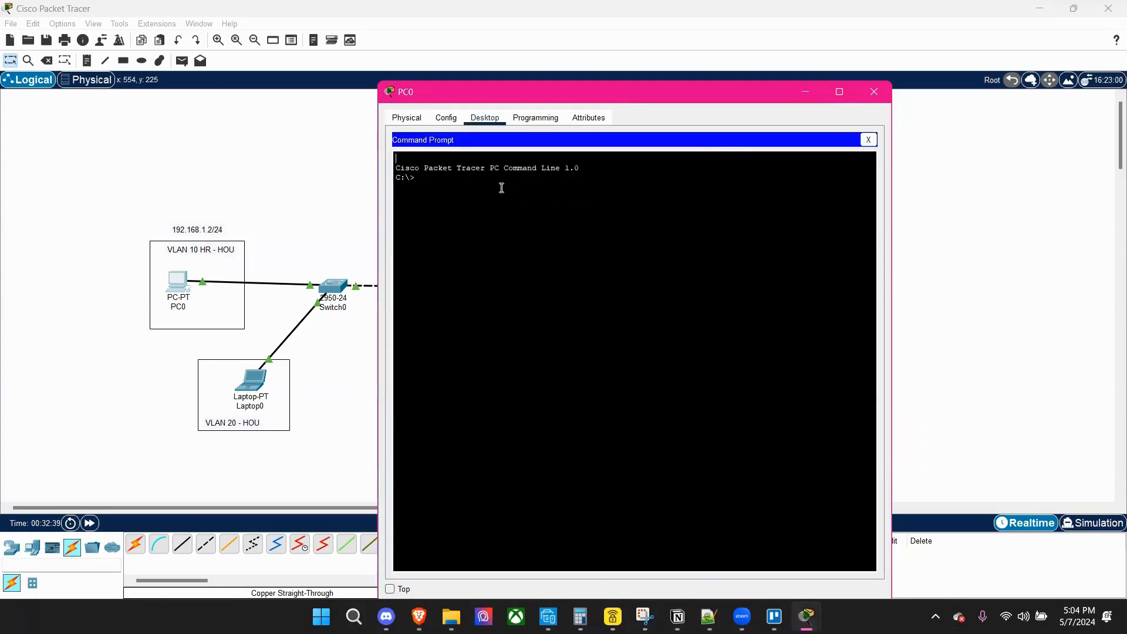
Configure PC0's FastEthernet0 interface with the static IPv4 address 192.168.1.2.
left_click(446, 118)
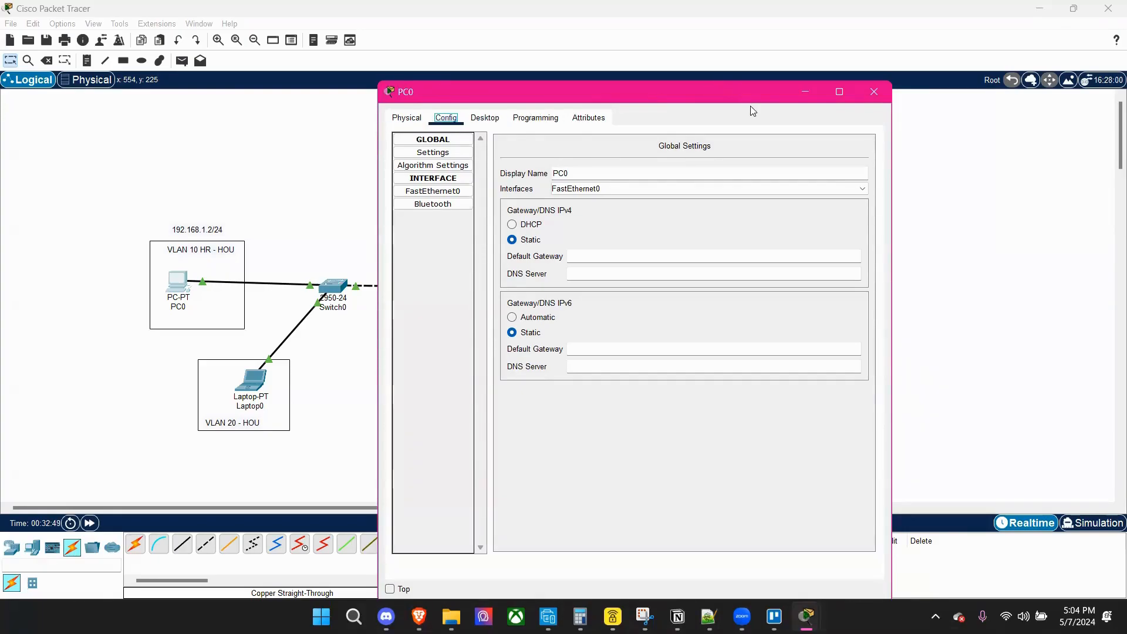
left_click(433, 192)
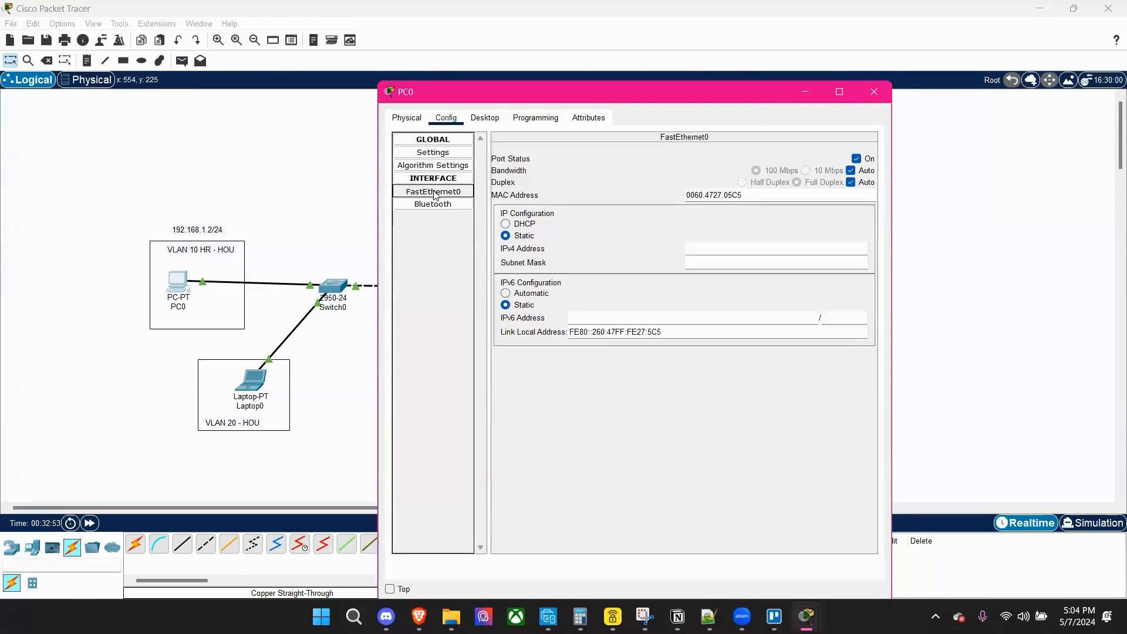
left_click(506, 236)
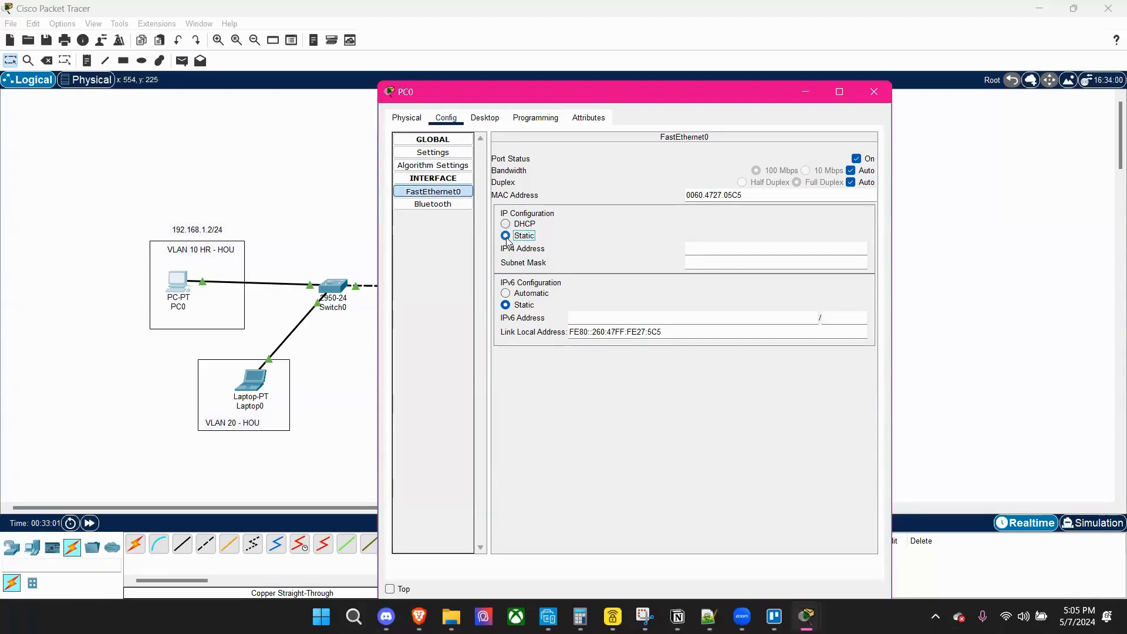
left_click(707, 245)
type("192.168.1.2")
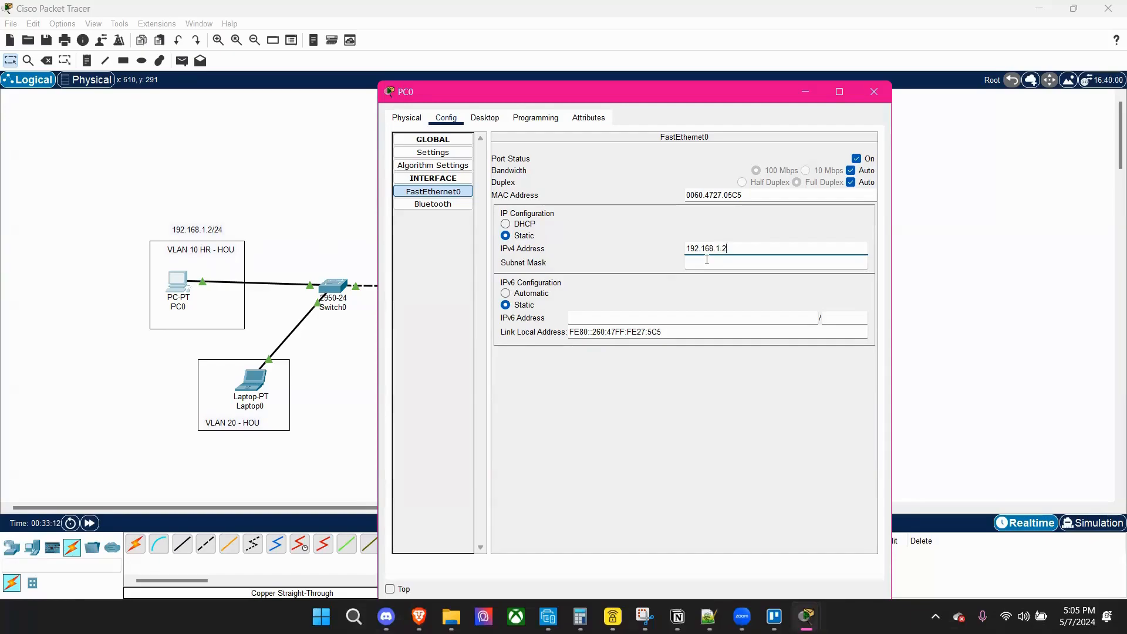
Fill in PC0's subnet mask as 255.255.255.0 and close its device window.
left_click(704, 227)
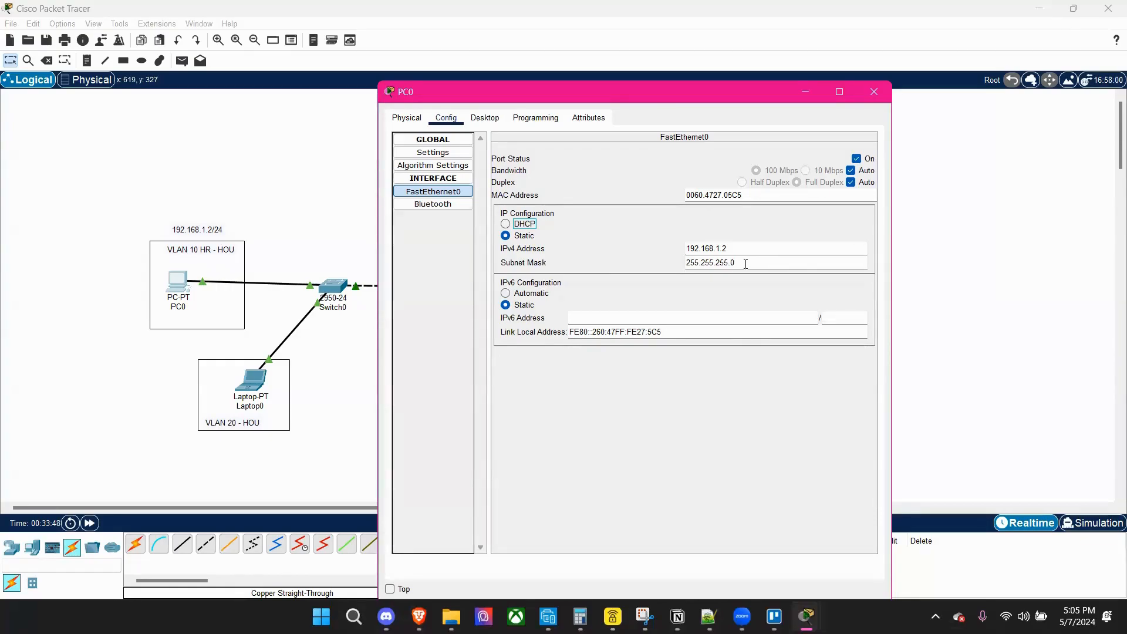
double_click(689, 263)
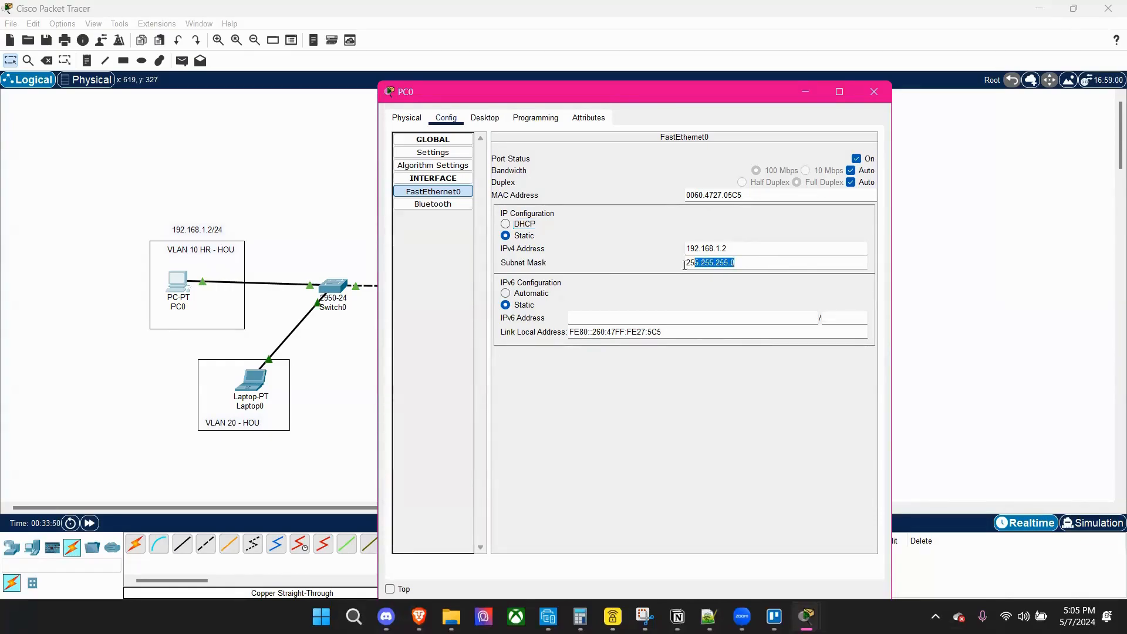
left_click(693, 268)
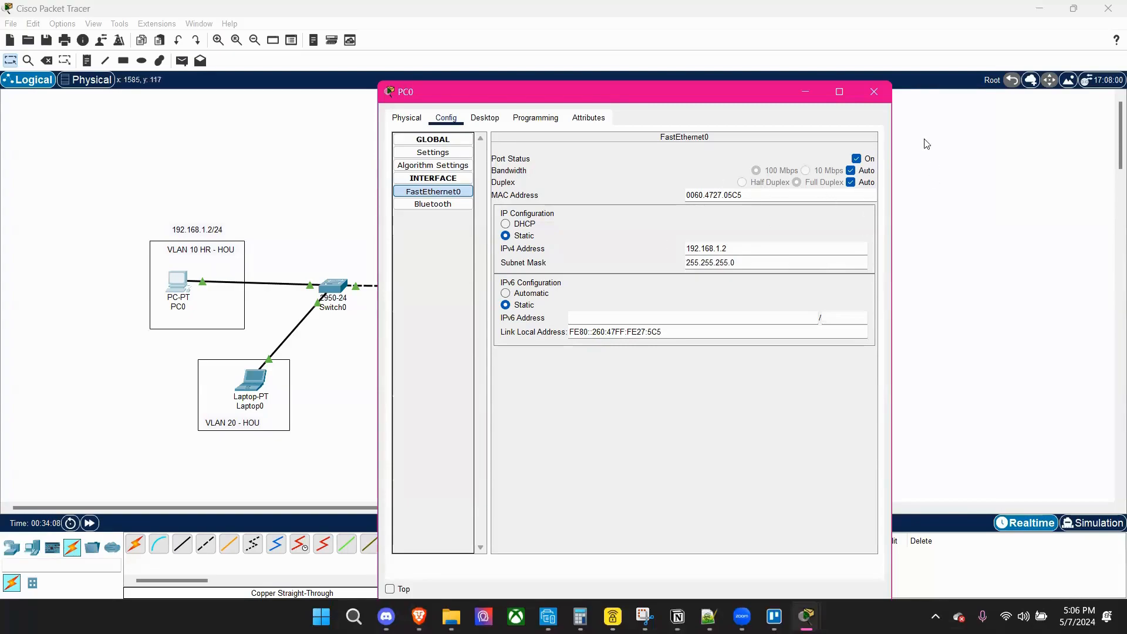
left_click(875, 92)
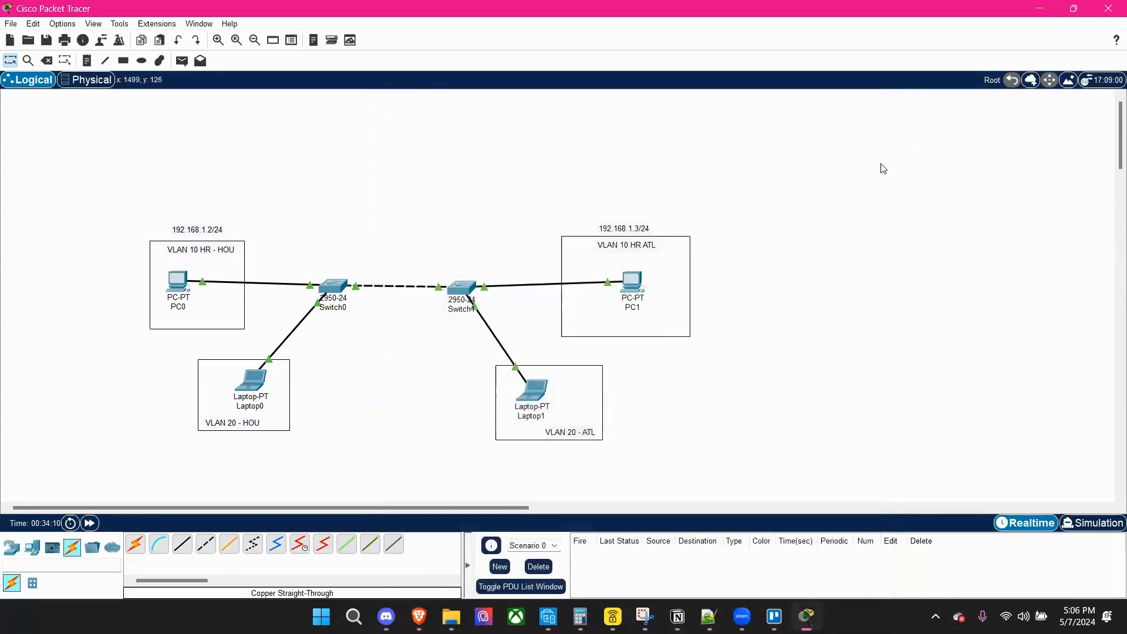
Configure PC1's FastEthernet0 interface with the static IPv4 address 192.168.1.3.
left_click(632, 282)
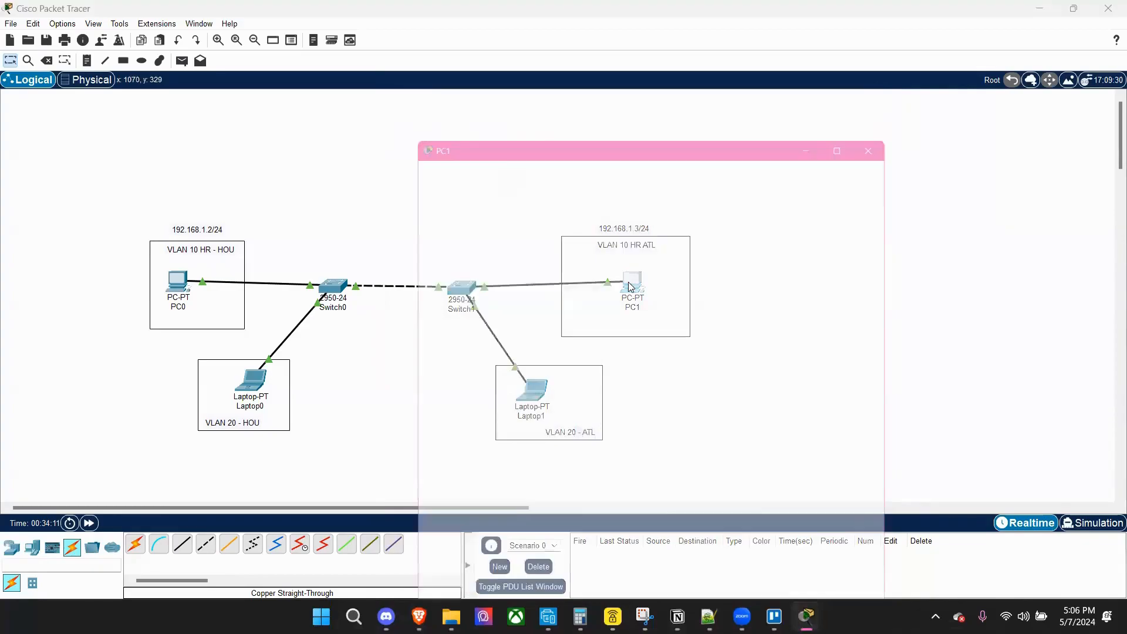
left_click_drag(644, 99, 312, 95)
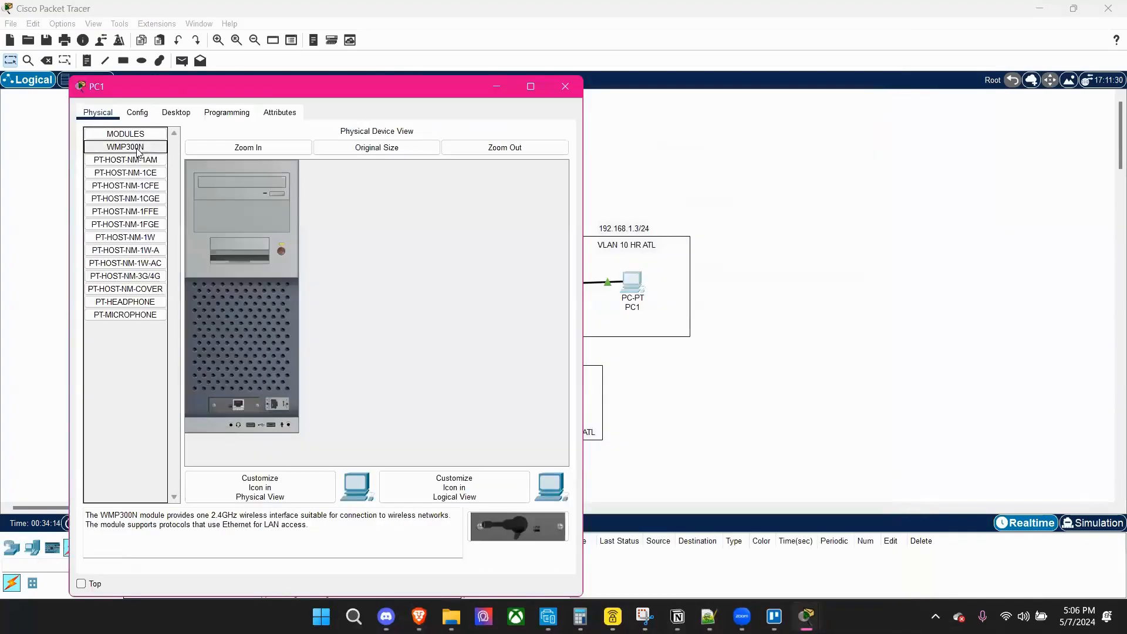
left_click(137, 113)
left_click(124, 186)
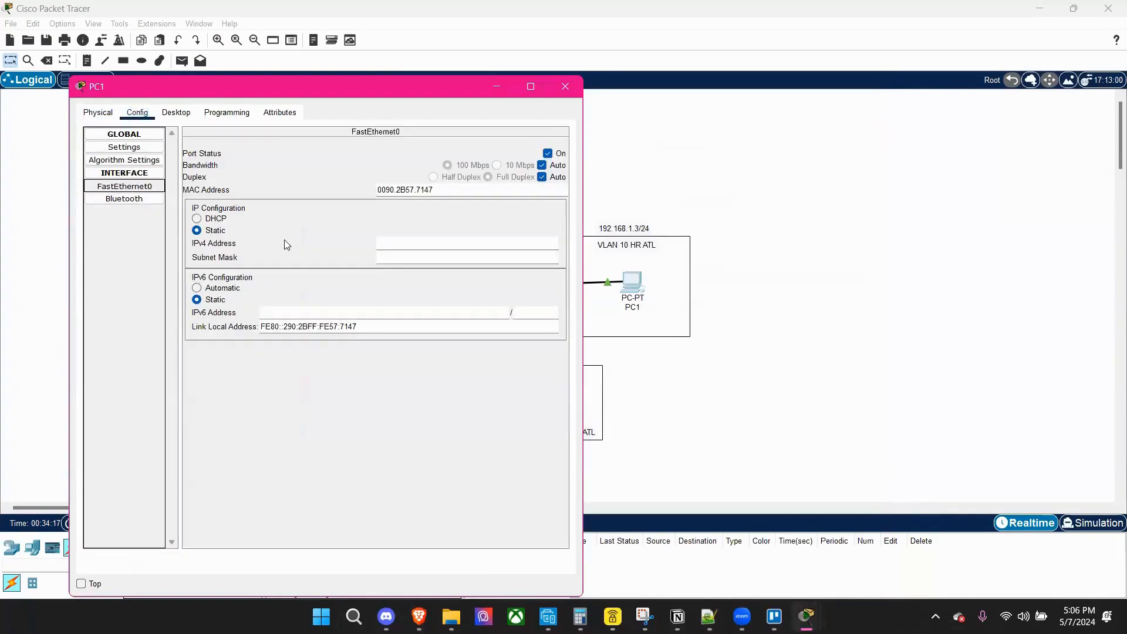
left_click(197, 231)
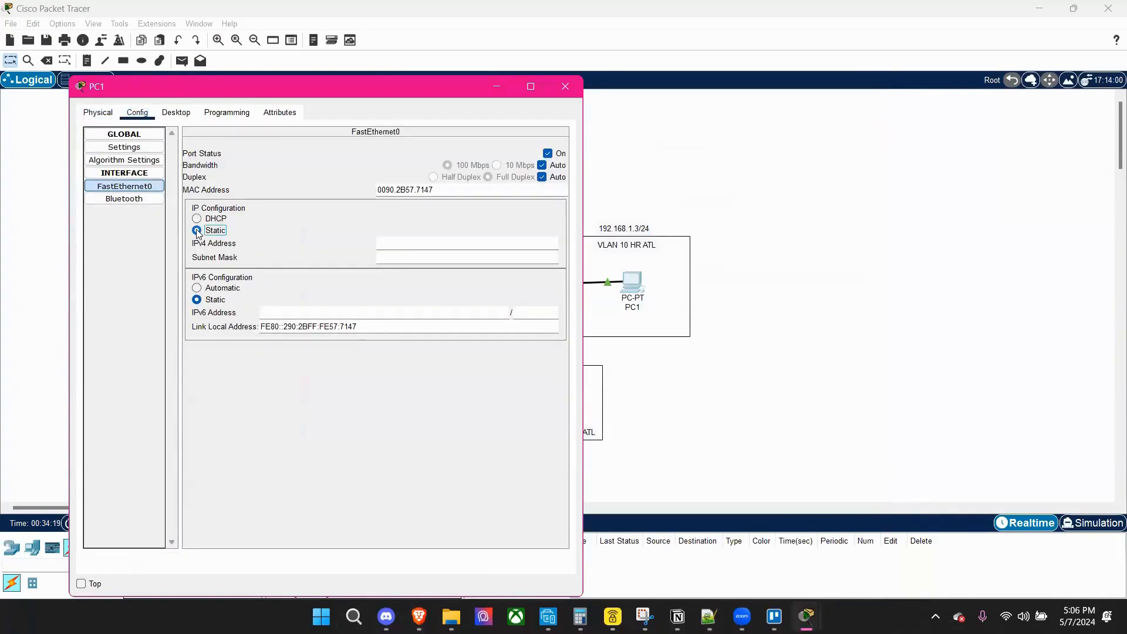
left_click(409, 243)
type("192.168.1.3")
Fill in PC1's subnet mask as 255.255.255.0 and close its device window.
left_click(415, 258)
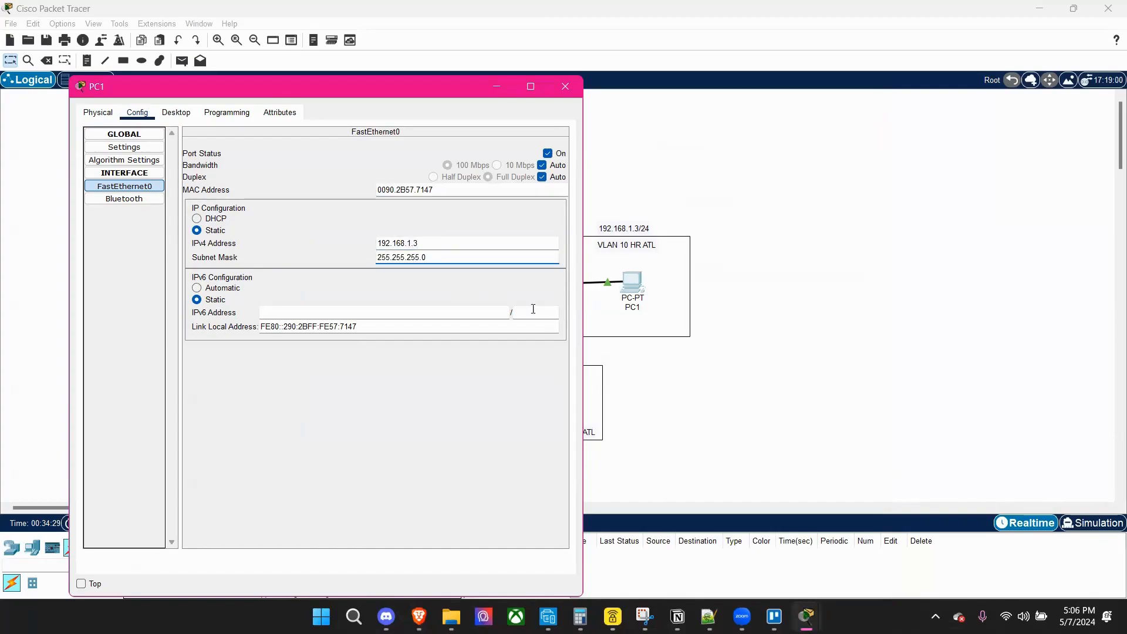
left_click(409, 277)
left_click(570, 90)
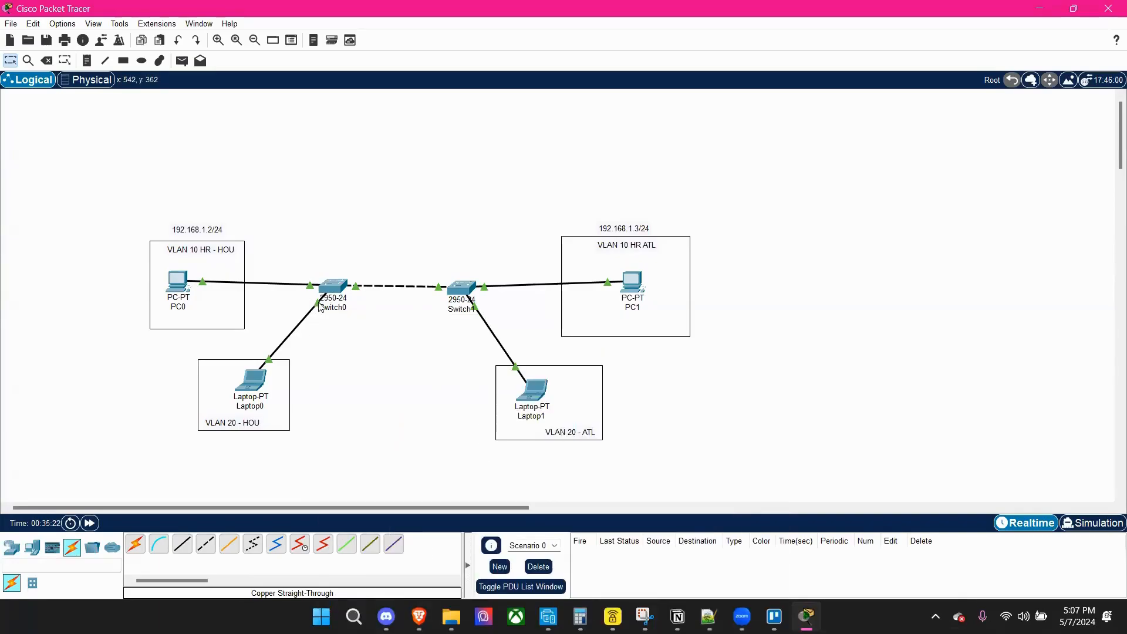
Open Switch0's command line in a maximized window, bring up its prompt and review the FastEthernet0/1 to 0/3 link messages.
mouse_move(319, 310)
left_click(339, 285)
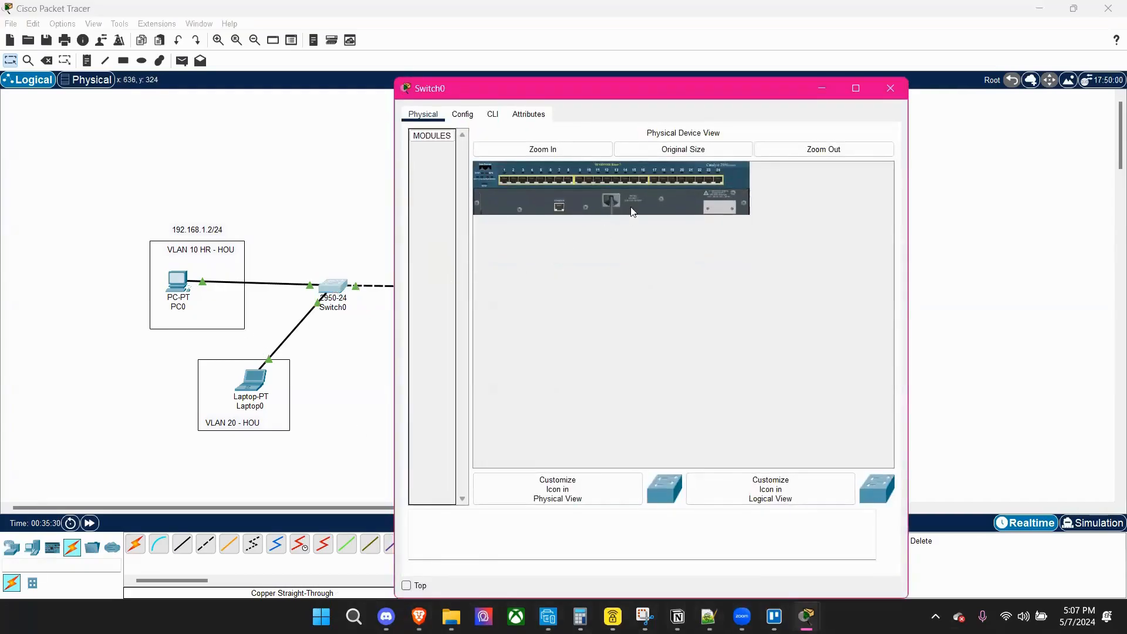
left_click(494, 117)
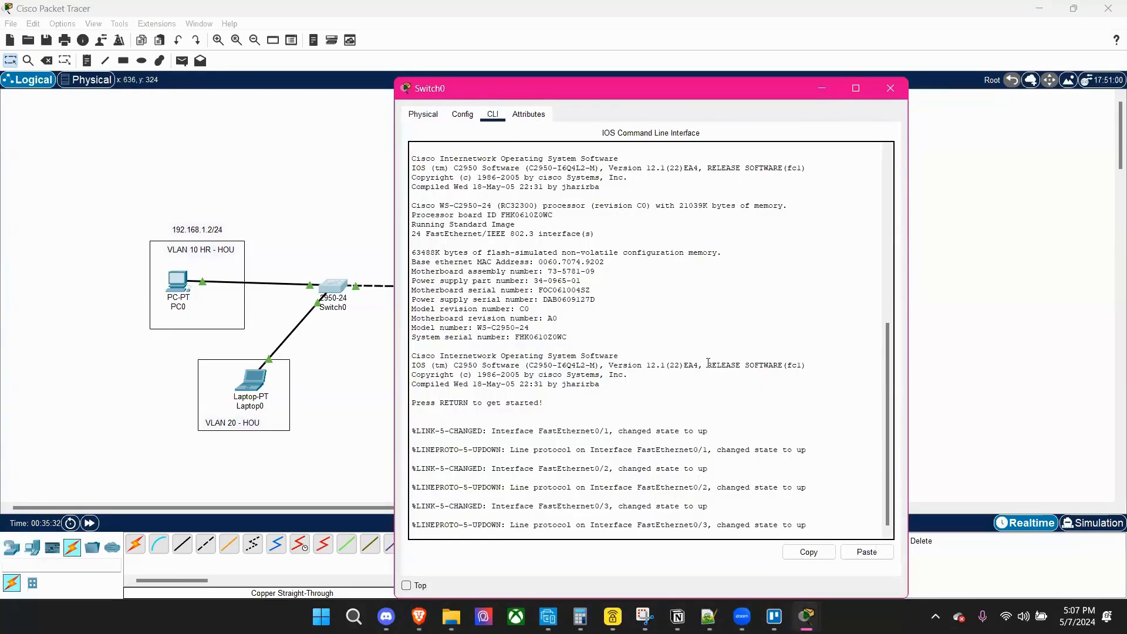
left_click(855, 88)
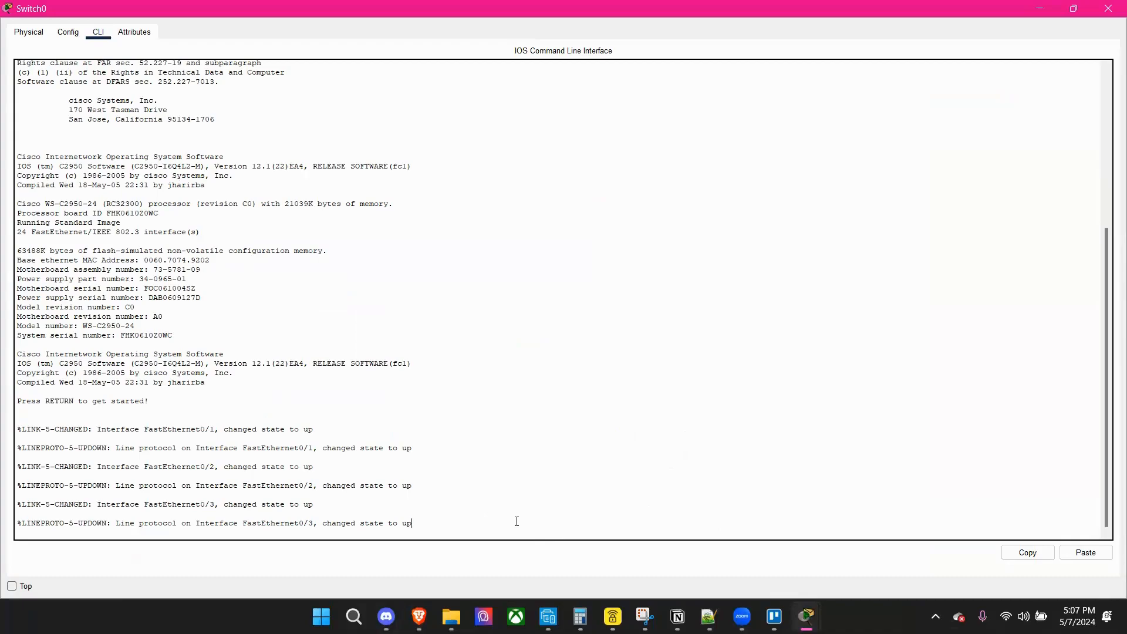
key("Return")
key("Return")
key("Return")
key("Return")
key("Return")
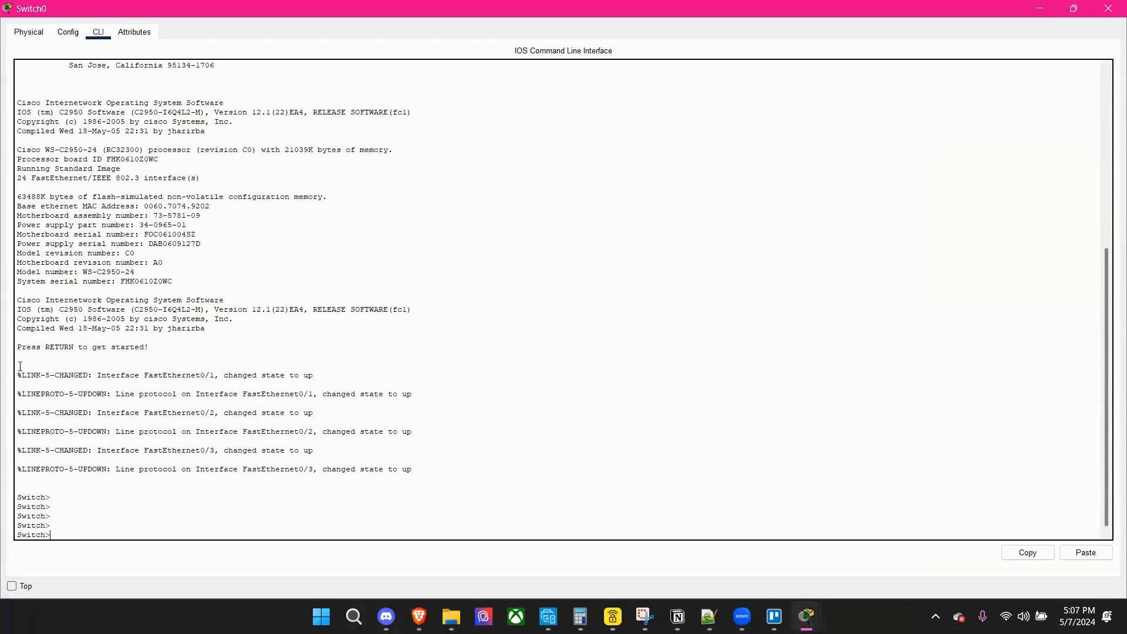
left_click_drag(60, 376, 226, 385)
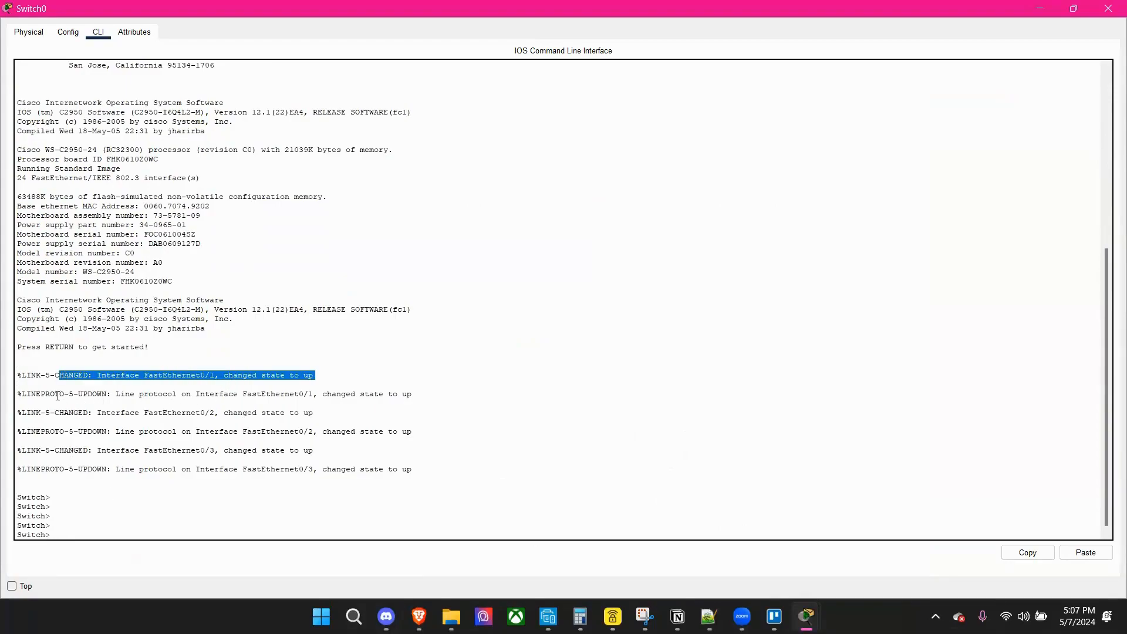
left_click_drag(28, 394, 236, 415)
left_click(120, 442)
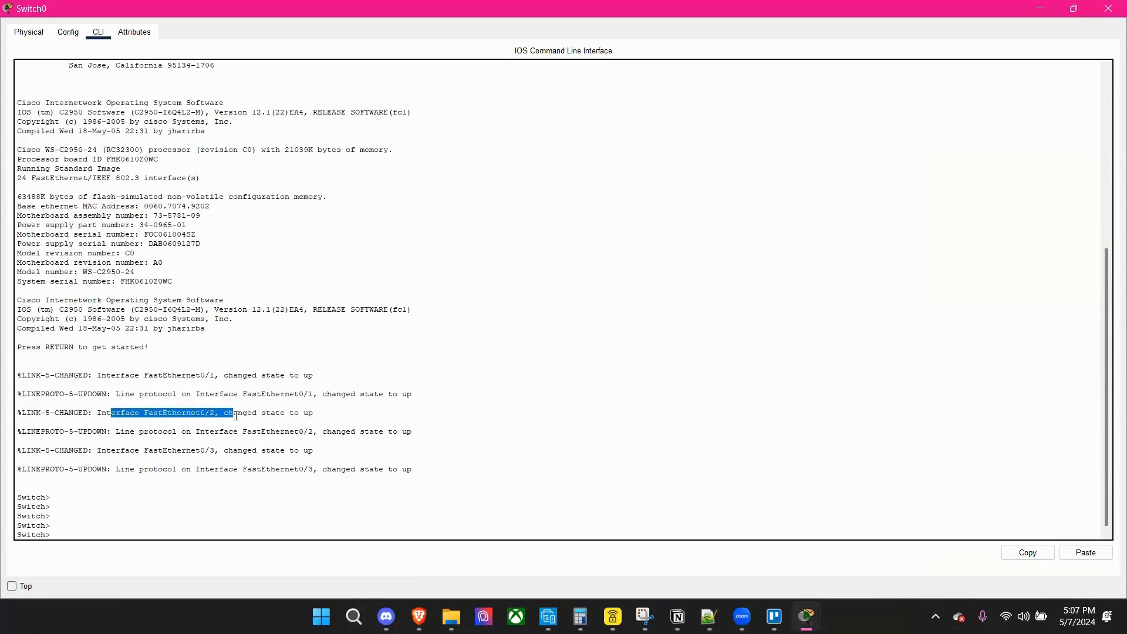
left_click_drag(314, 451, 241, 452)
left_click(237, 468)
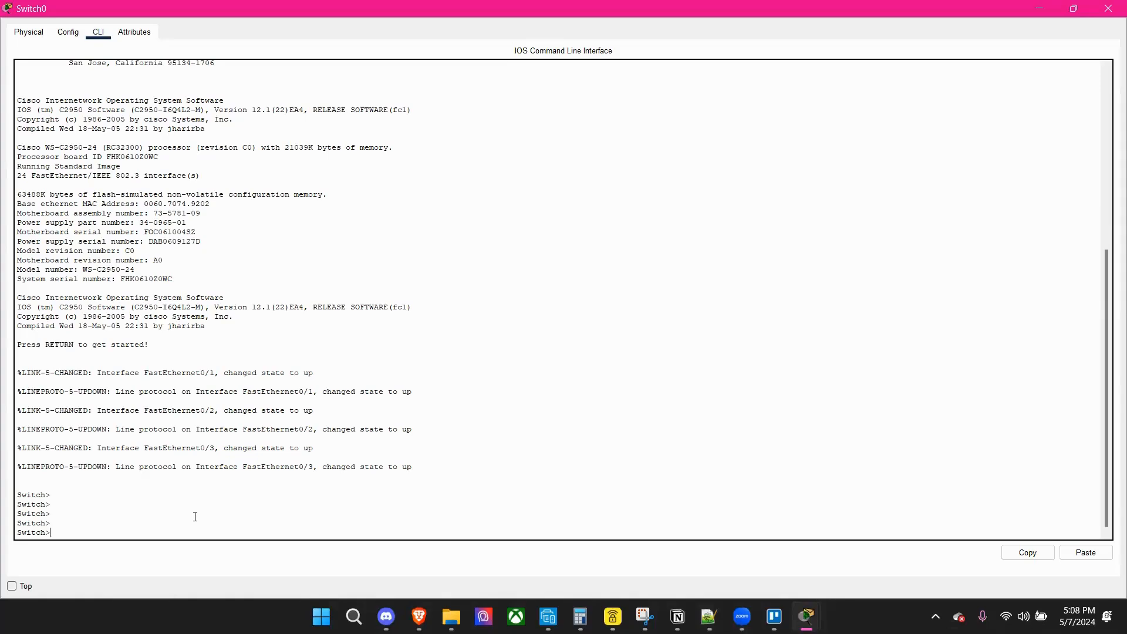
Enter privileged EXEC mode on Switch0 with the enable command.
type("en")
type("able")
key("Return")
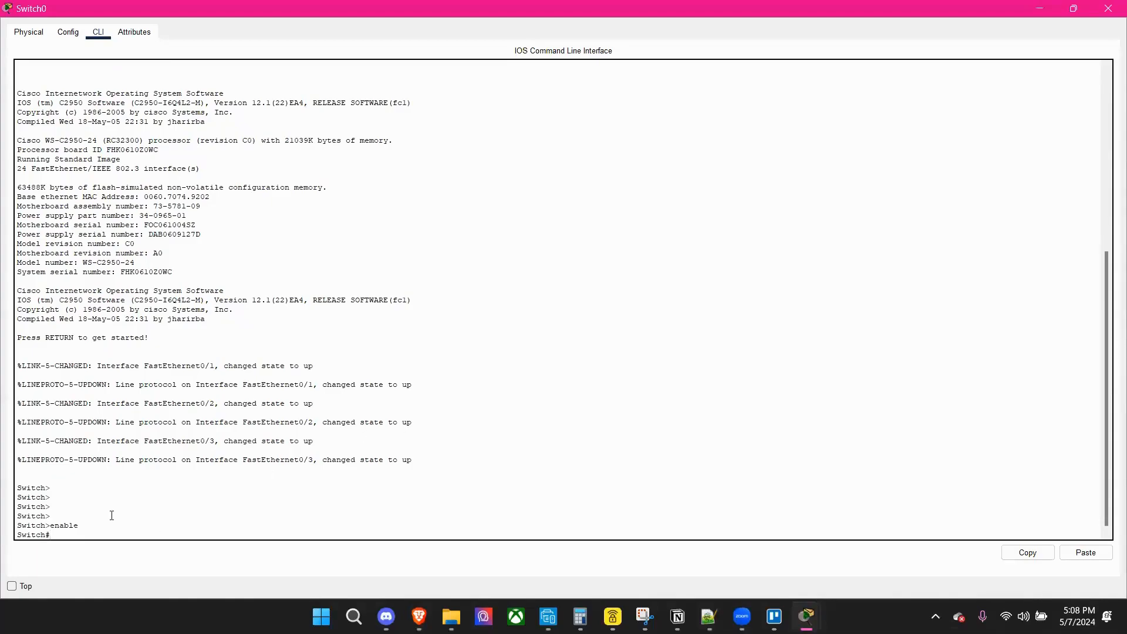
key("Return")
key("Return")
key("Return")
key("Return")
key("Return")
key("Return")
key("Return")
key("Return")
left_click_drag(49, 534, 58, 450)
left_click(72, 423)
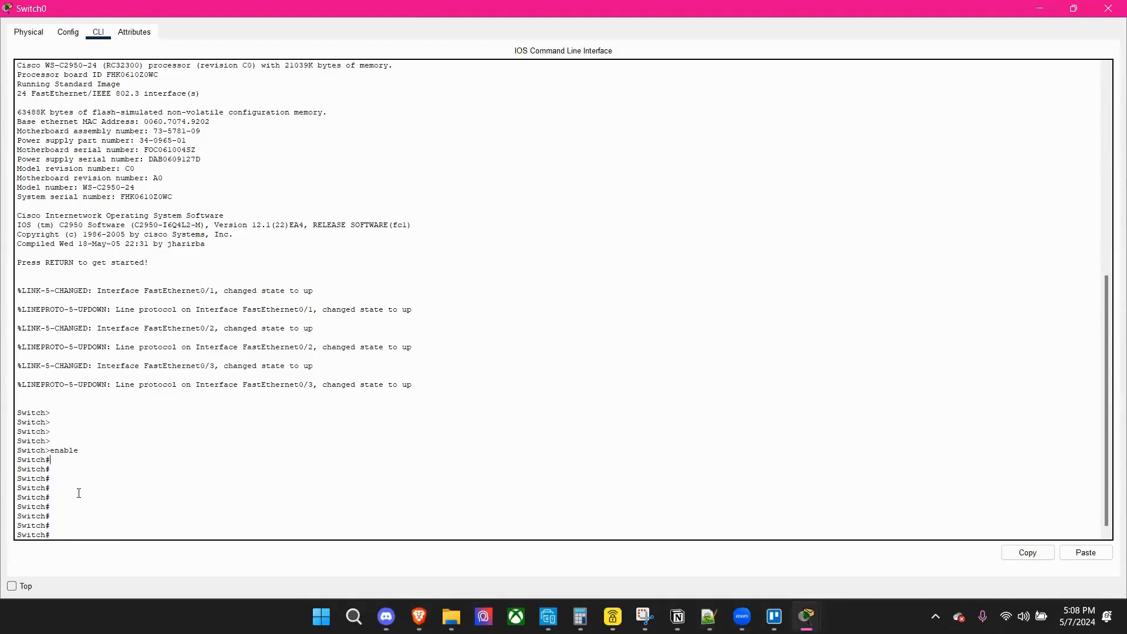
Enter global configuration mode on Switch0 with the command config t.
left_click(71, 532)
type("on")
type("g")
key("BackSpace")
key("BackSpace")
key("Return")
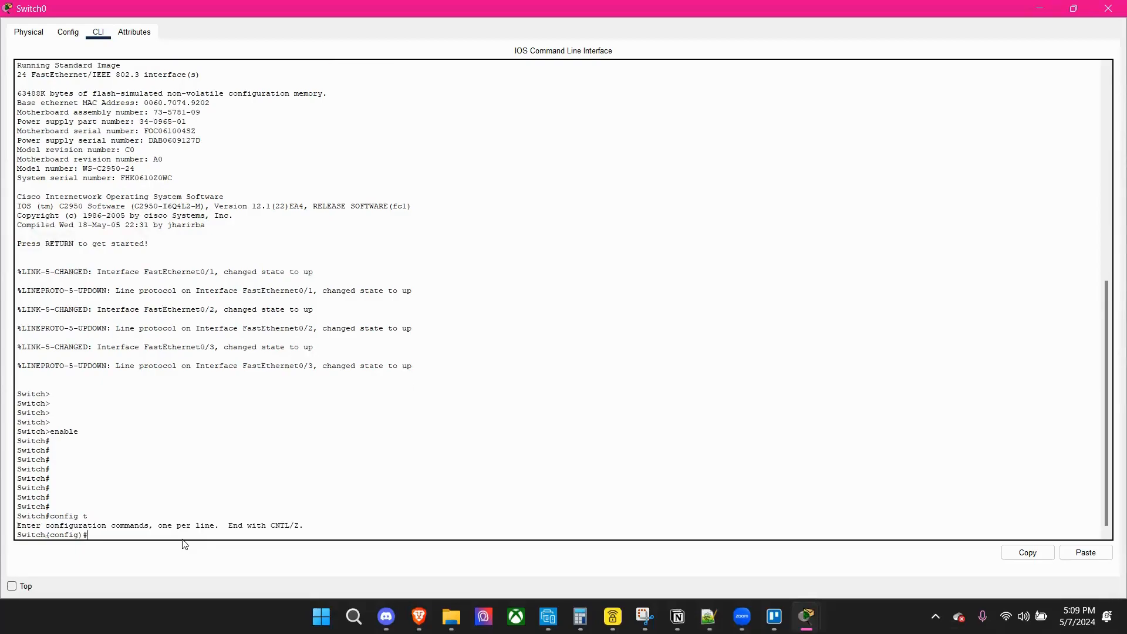
key("Return")
key("Return")
key("Return")
key("Return")
key("Return")
key("Return")
key("Return")
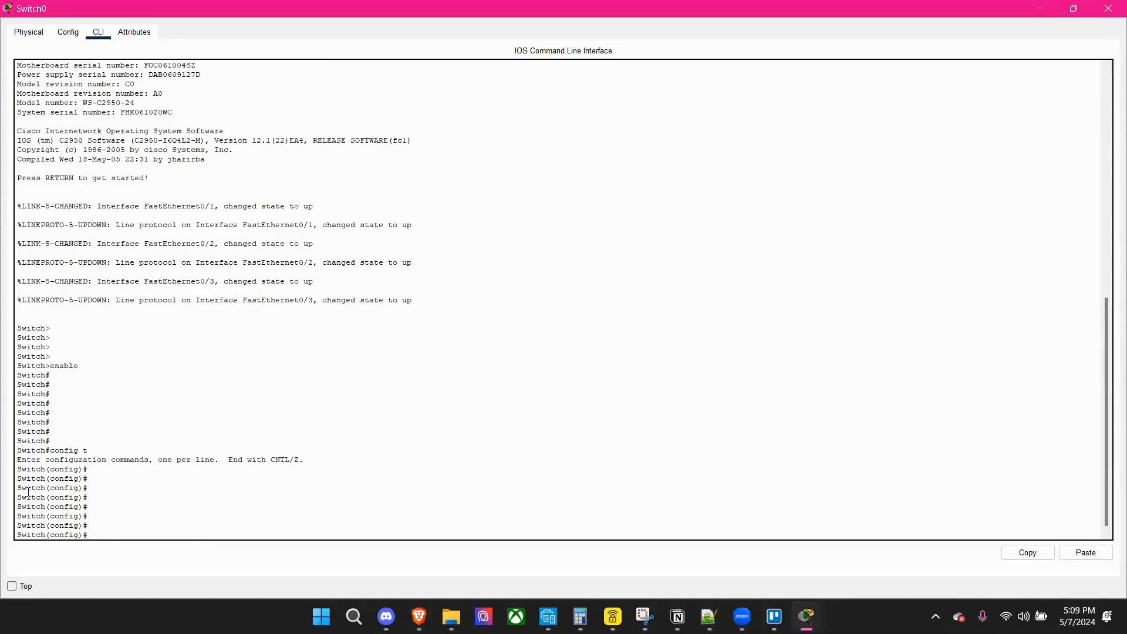
left_click_drag(17, 469, 82, 469)
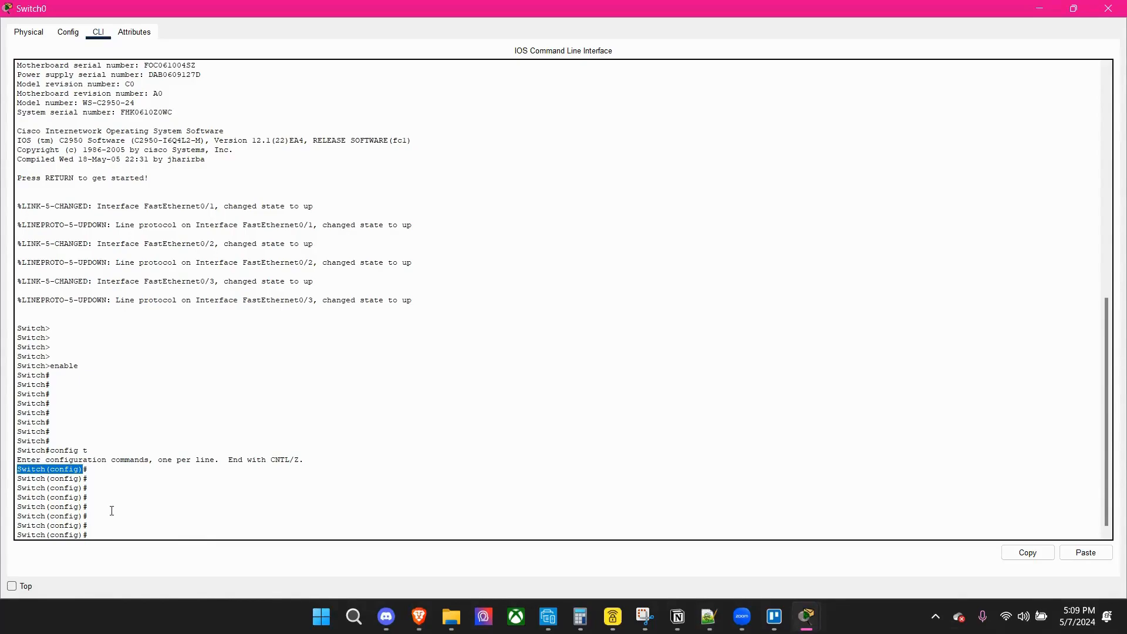
left_click(152, 539)
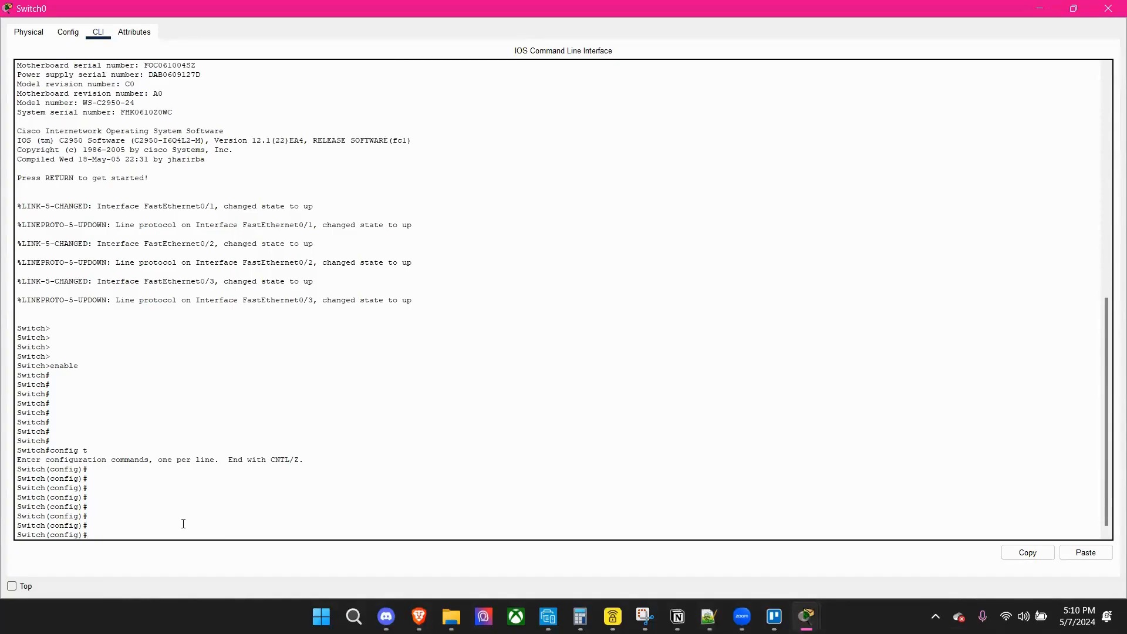
Create VLAN 10 on Switch0 and name it HR.
type("lan 10")
key("Return")
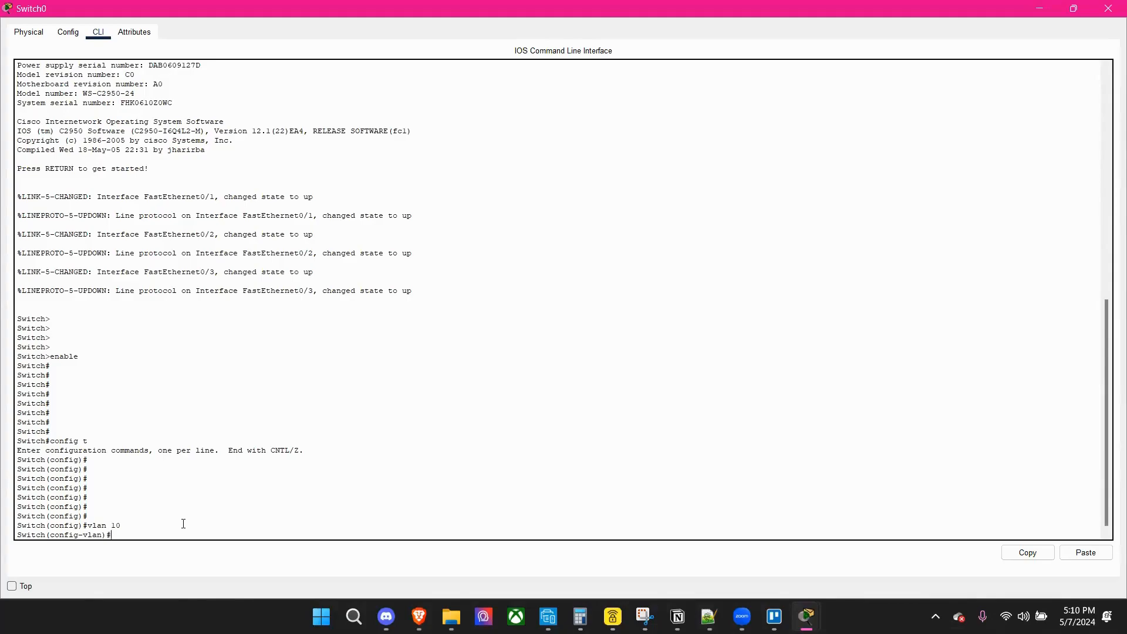
type("name HR")
key("Return")
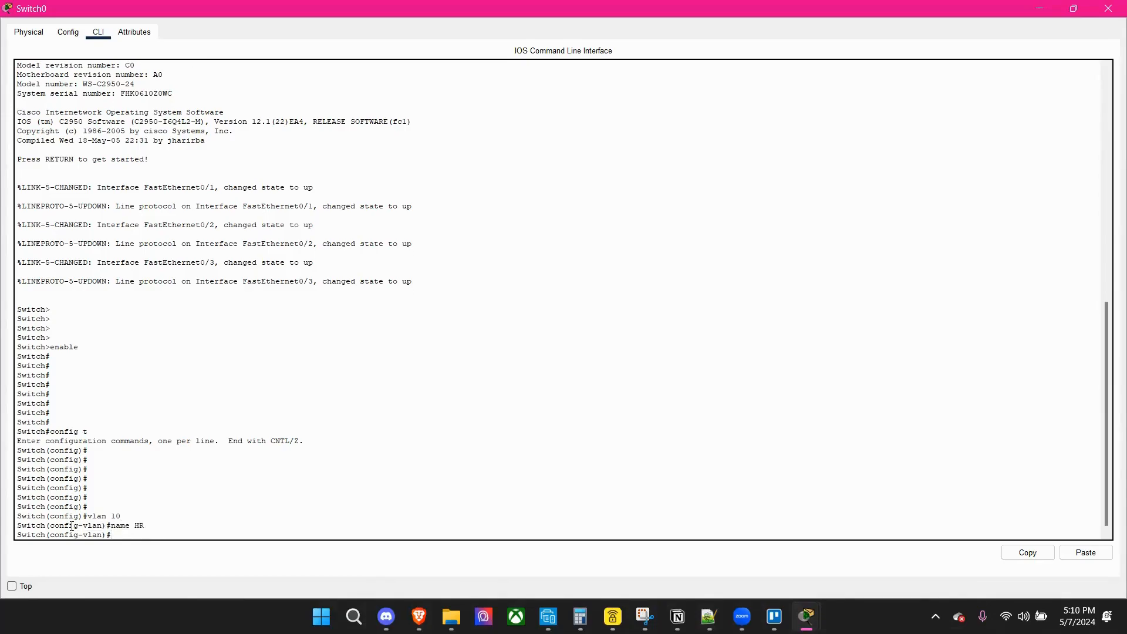
Review the VLAN configuration prompt on Switch0 and exit VLAN 10 configuration to global configuration mode.
left_click_drag(19, 523, 108, 527)
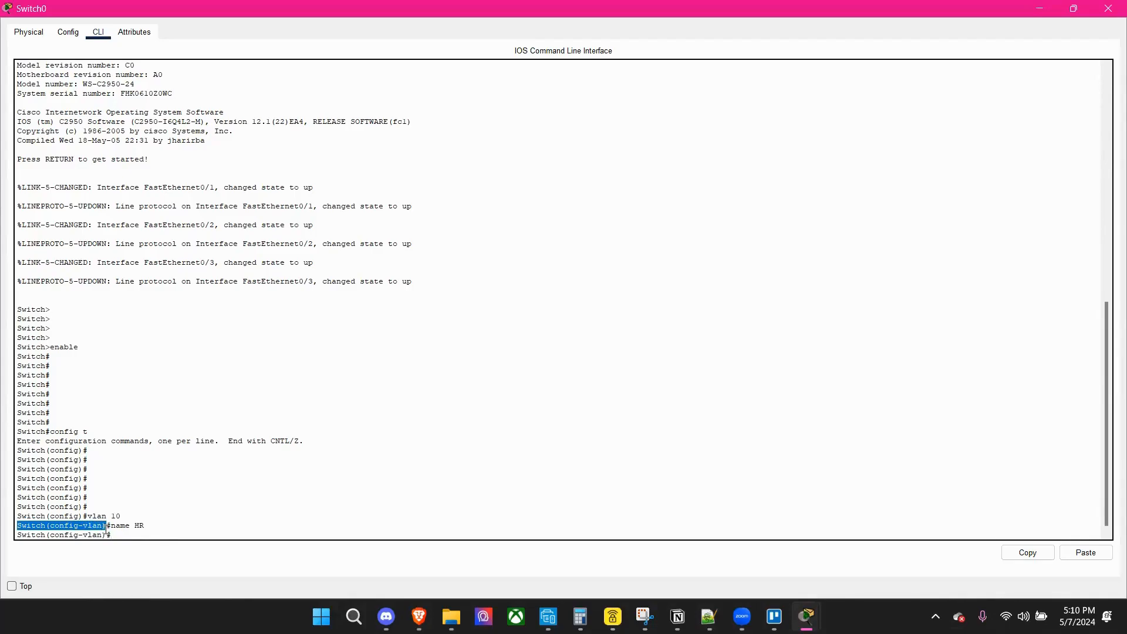
left_click_drag(106, 527, 108, 527)
left_click(107, 527)
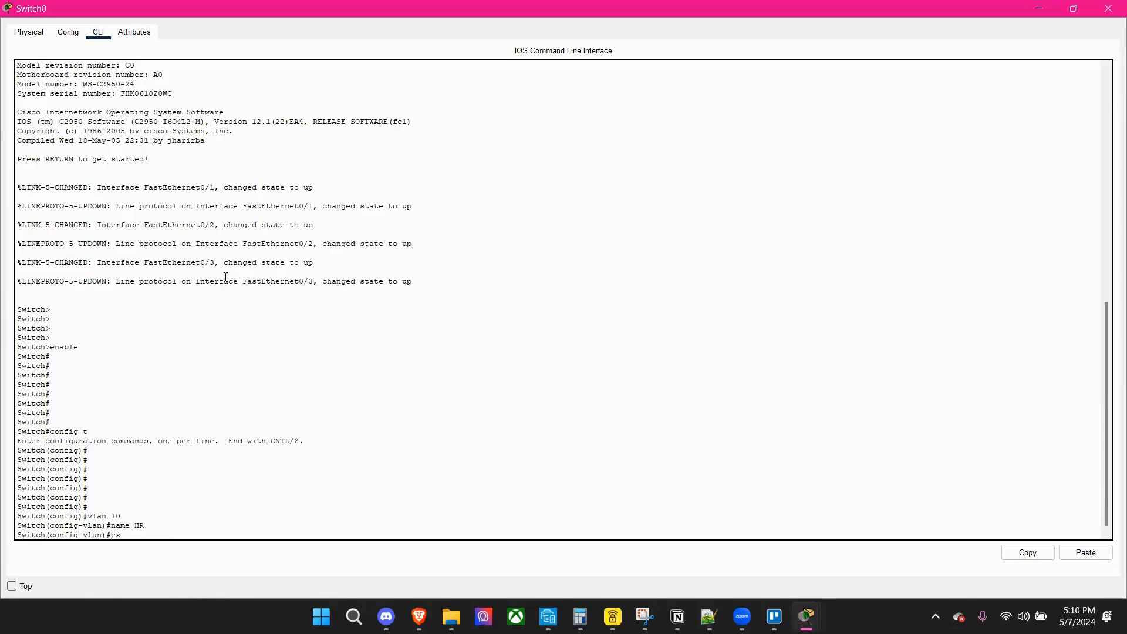
type("it")
key("Return")
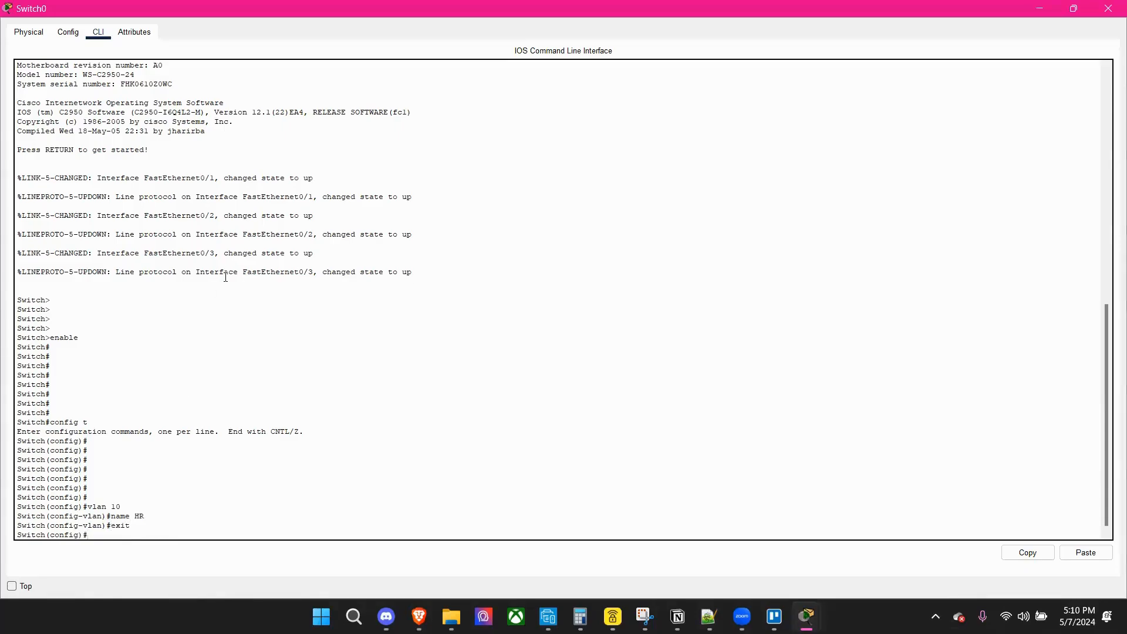
Create VLAN 20 on Switch0, name it Sales and exit VLAN configuration.
type("vlan 20")
key("Return")
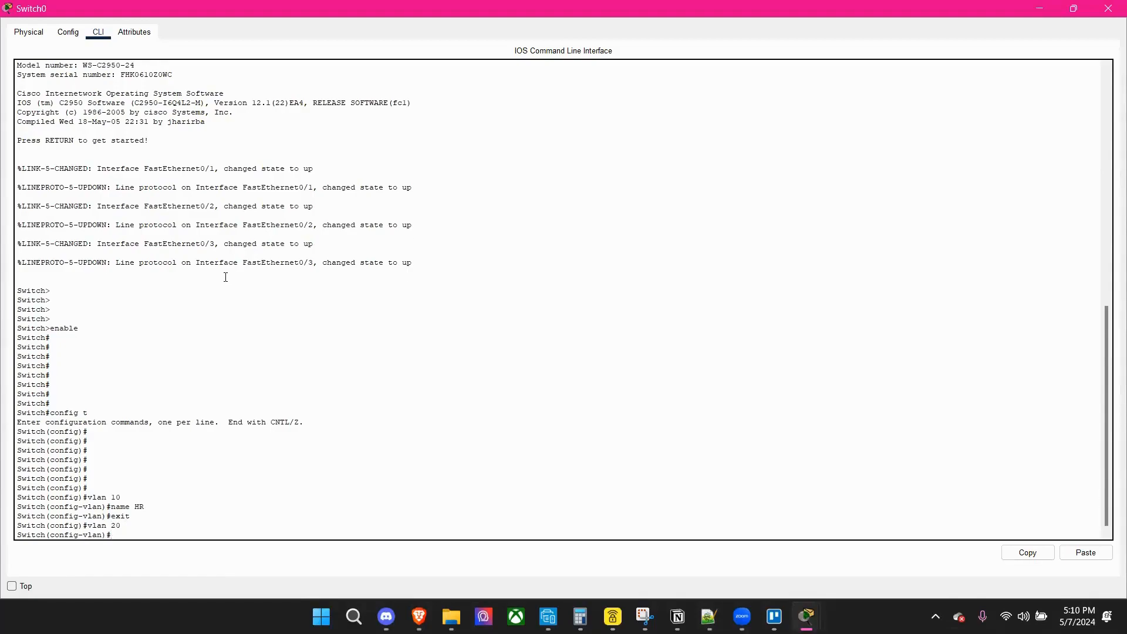
type("name Sales")
key("Return")
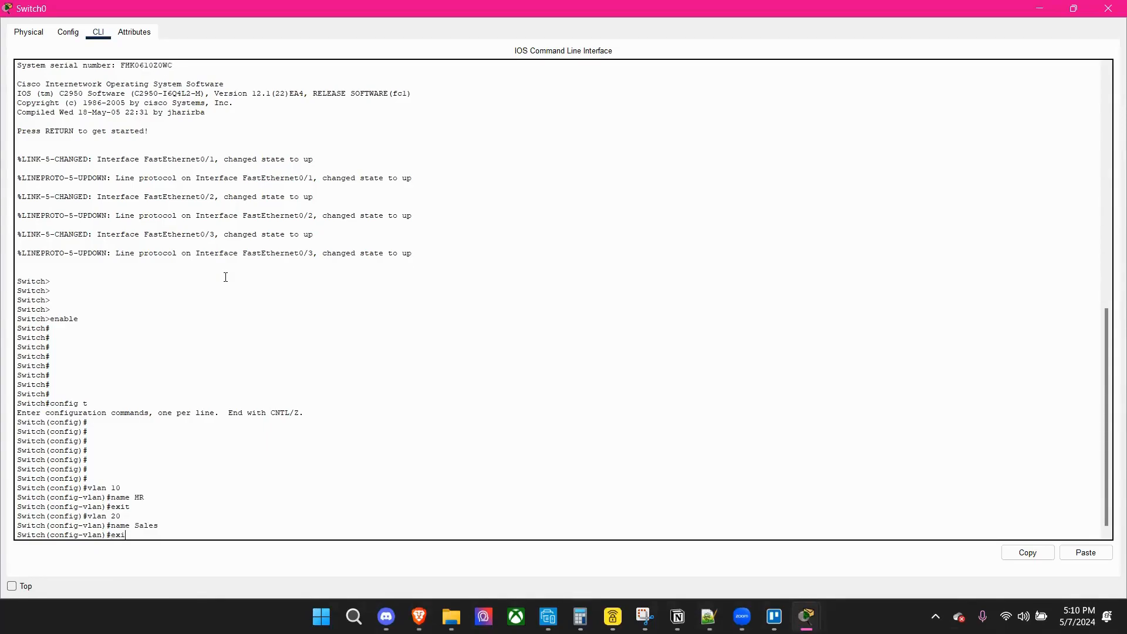
type("exi")
key("Return")
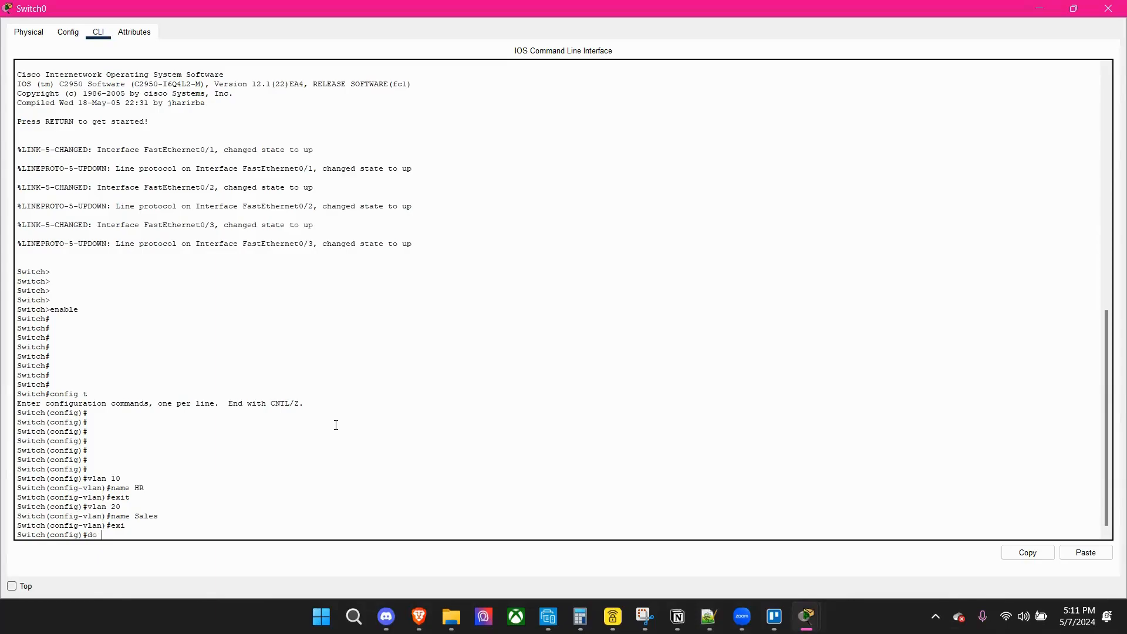
Save Switch0's configuration with do wr and exit to privileged EXEC mode.
type("r")
key("Return")
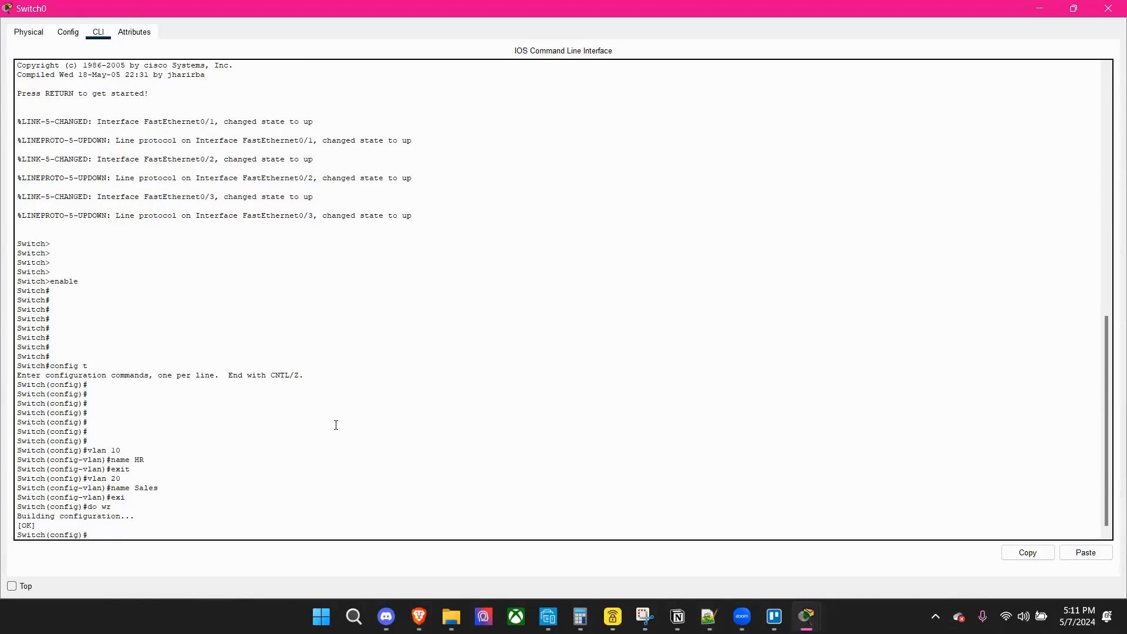
key("Return")
key("Return")
key("Return")
key("Return")
type("exit")
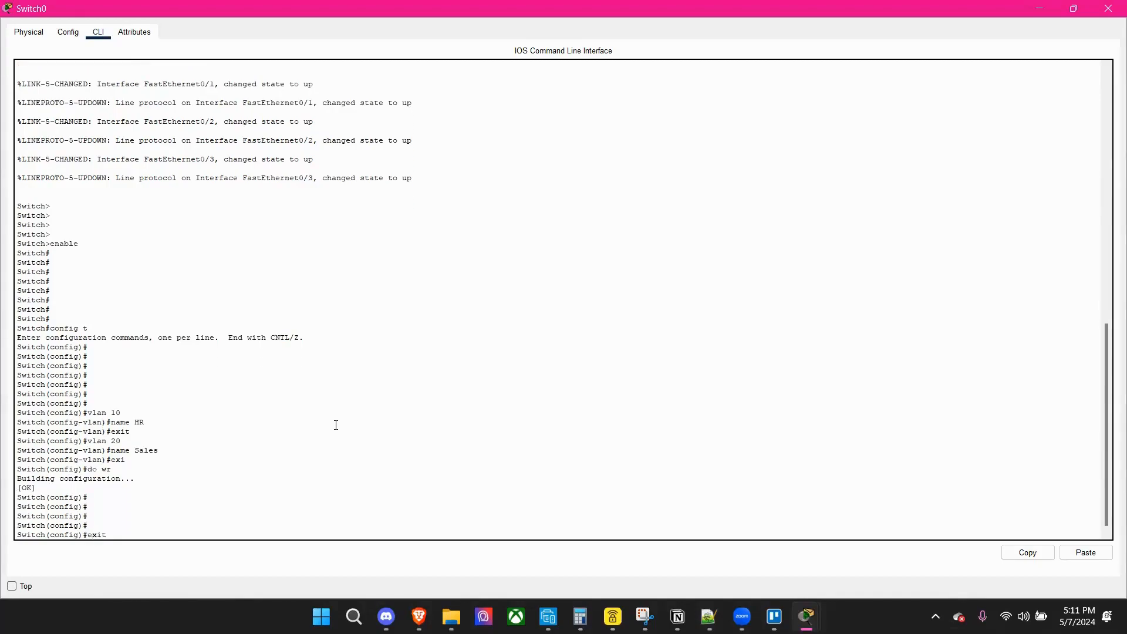
key("Return")
key("Return")
key("Return")
key("Return")
key("Return")
key("Return")
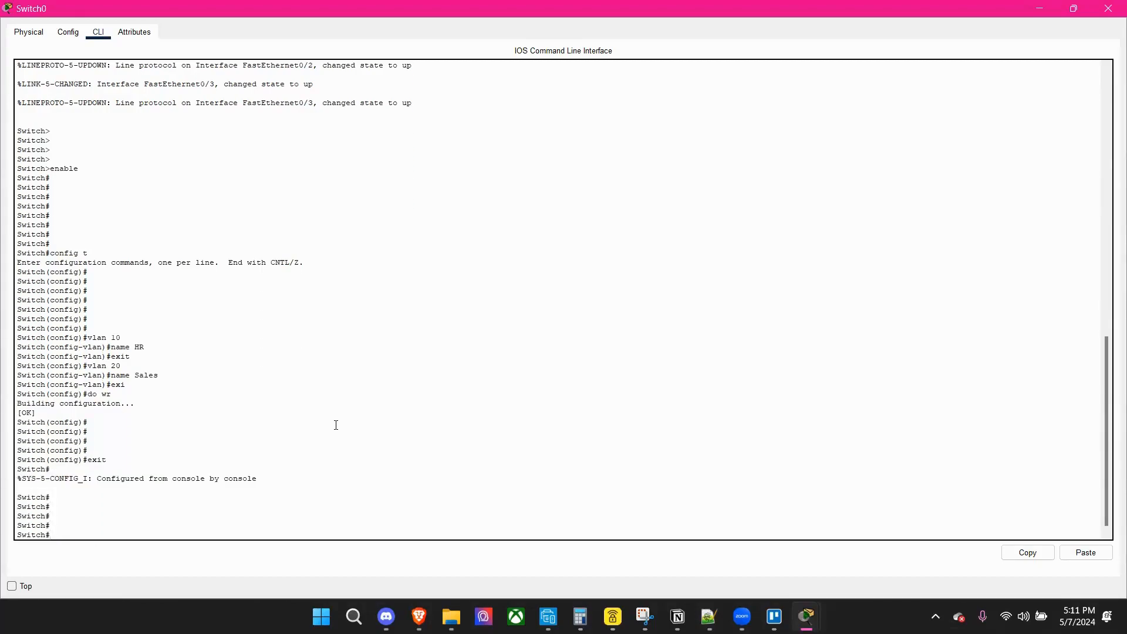
Display Switch0's VLAN table with the command show vlan and page through the output.
type("show vlan")
key("Return")
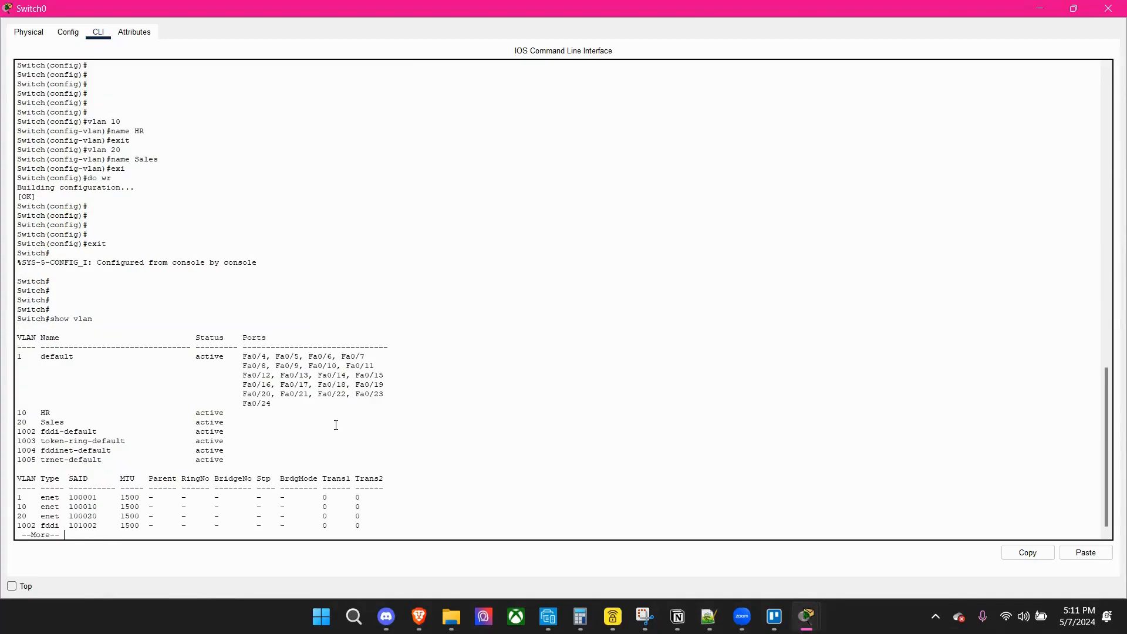
key("Return")
key("Return")
key("Return")
key("Return")
key("Return")
key("Return")
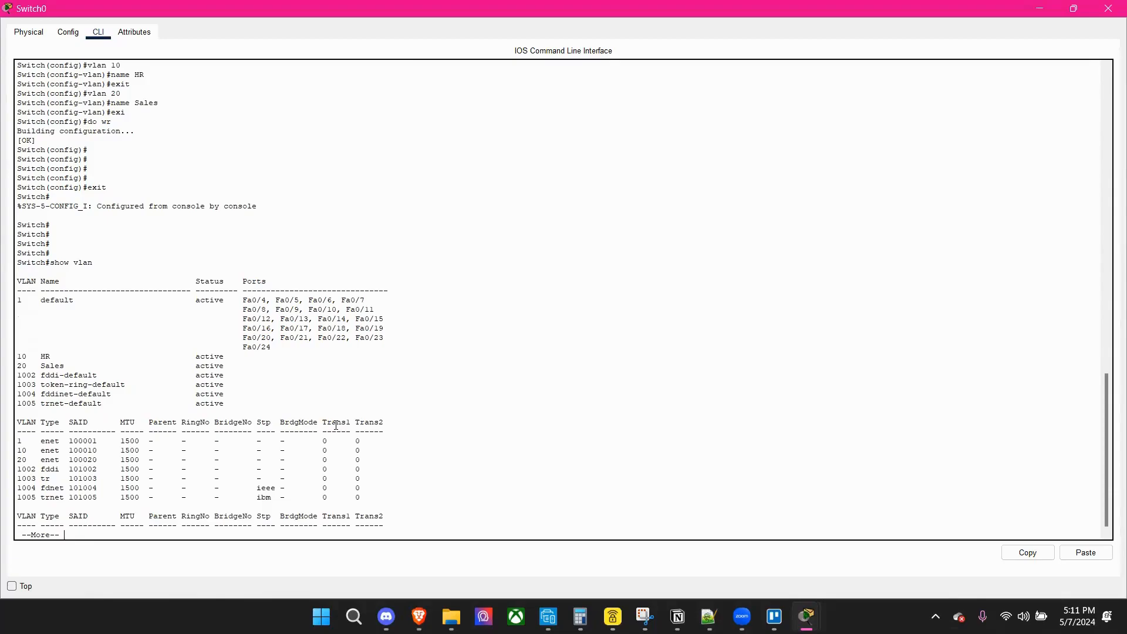
Examine the HR and Sales entries in the VLAN table and page to the end of the listing.
left_click_drag(18, 357, 237, 356)
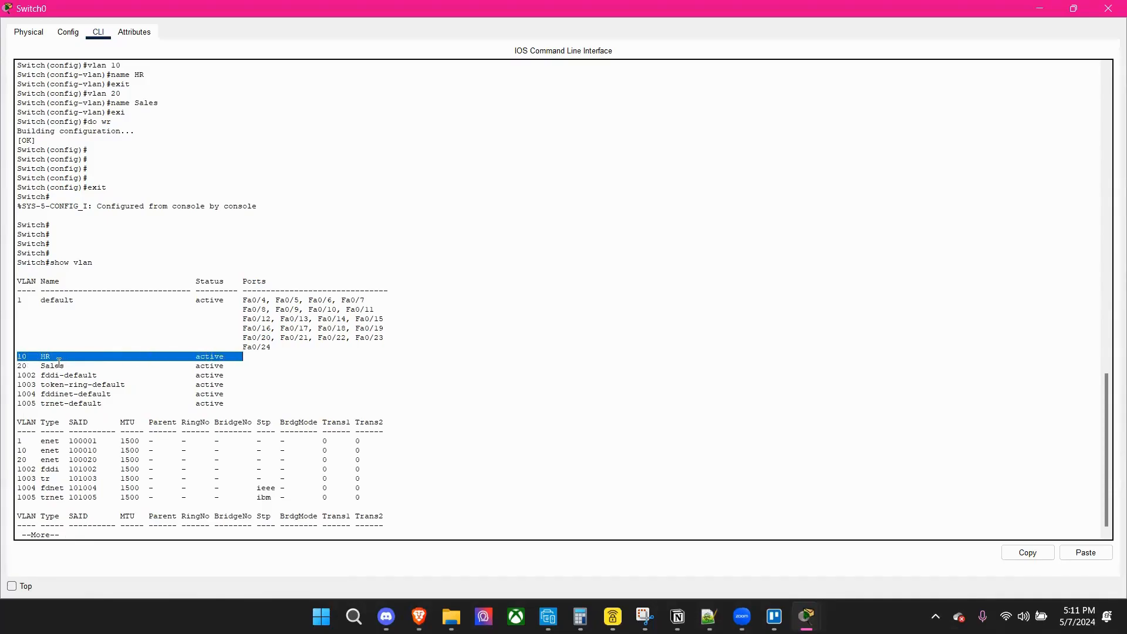
left_click_drag(16, 365, 243, 367)
left_click(173, 528)
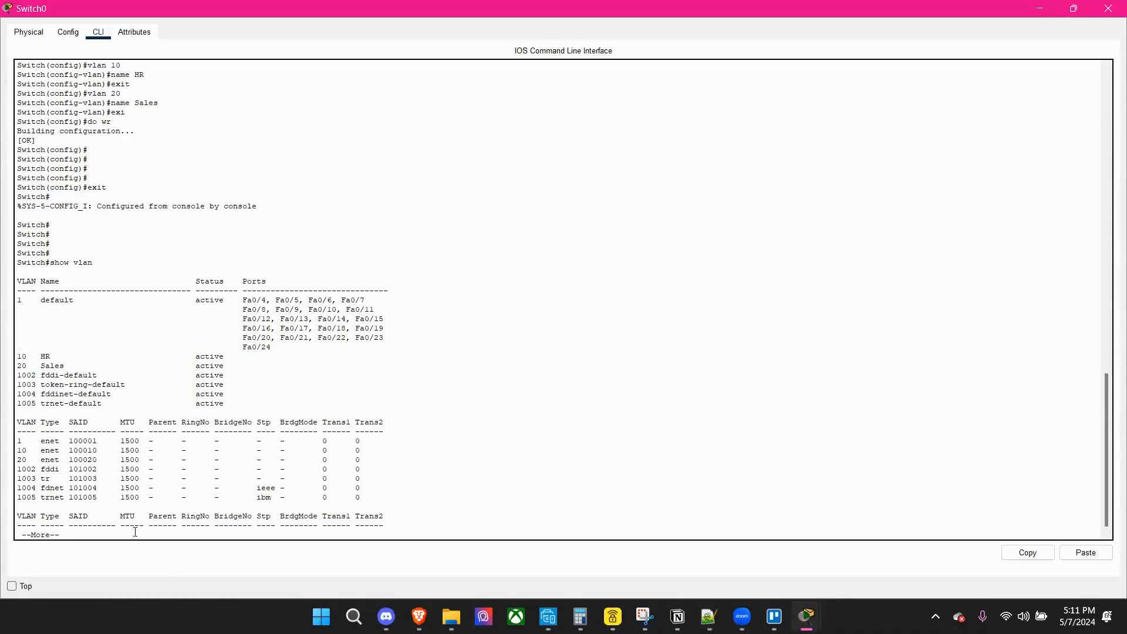
key("Return")
key("Return")
key("Return")
key("Return")
key("Return")
key("Return")
key("Return")
key("Return")
key("Return")
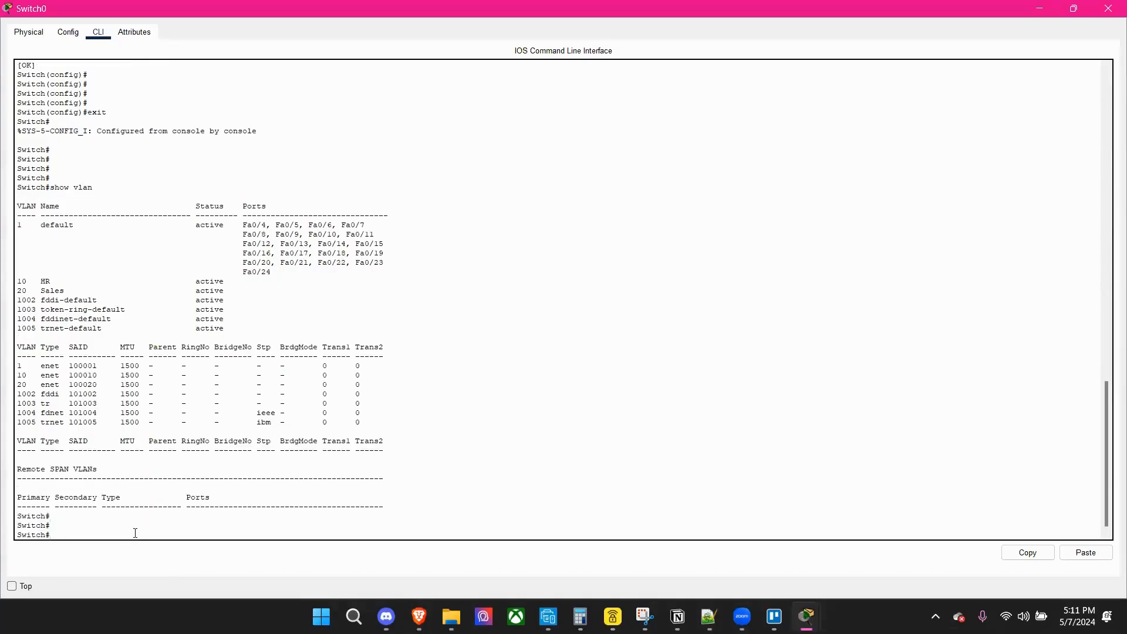
key("Return")
key("Return")
key("Return")
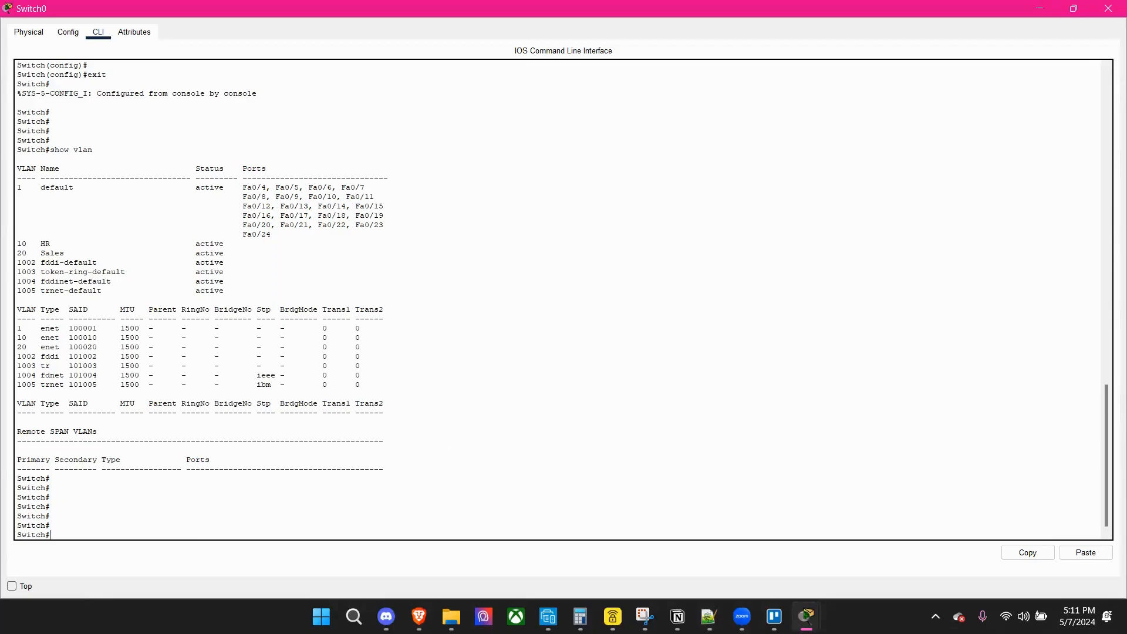
Re-enter global configuration mode on Switch0 with the command config t.
left_click(108, 528)
type("config t")
key("Return")
key("Return")
key("Return")
key("Return")
key("Return")
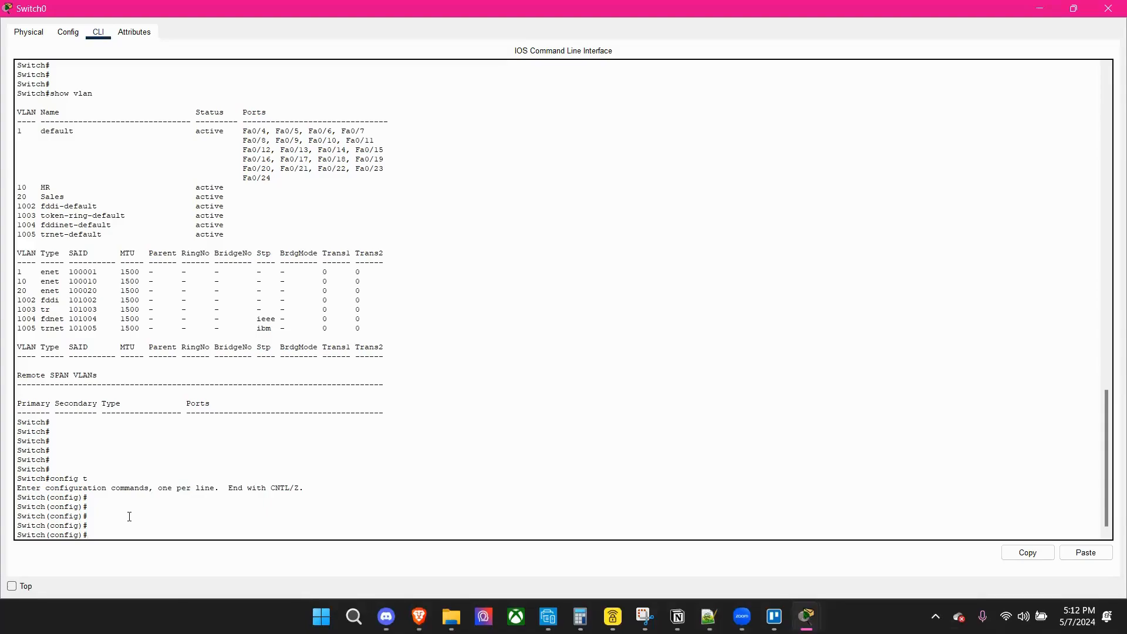
Enter interface configuration mode for port fa0/2 on Switch0.
scroll(129, 517, "up", 10)
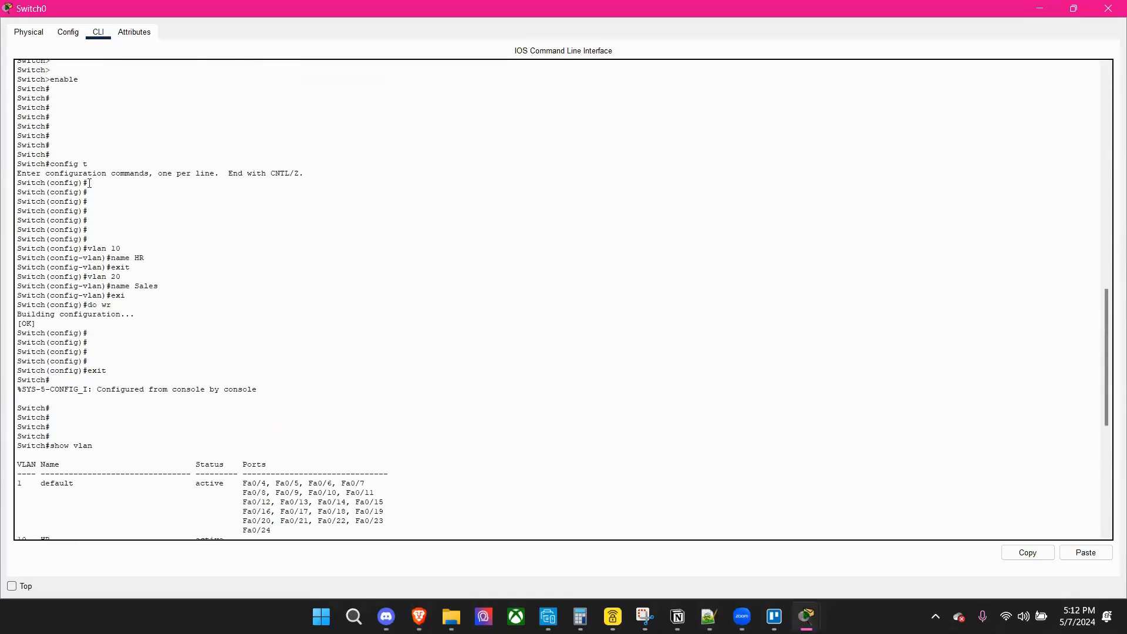
scroll(147, 353, "down", 10)
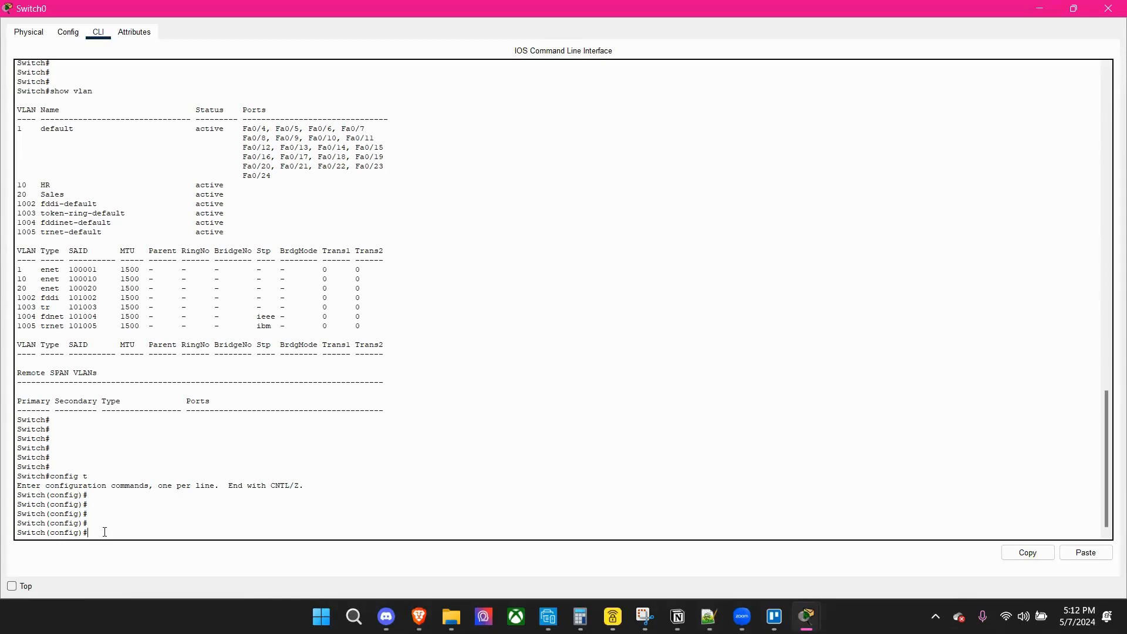
type("int")
type("ferace")
key("BackSpace")
key("BackSpace")
key("BackSpace")
key("BackSpace")
key("BackSpace")
key("BackSpace")
key("BackSpace")
type("interface")
type("fa0/2")
key("Return")
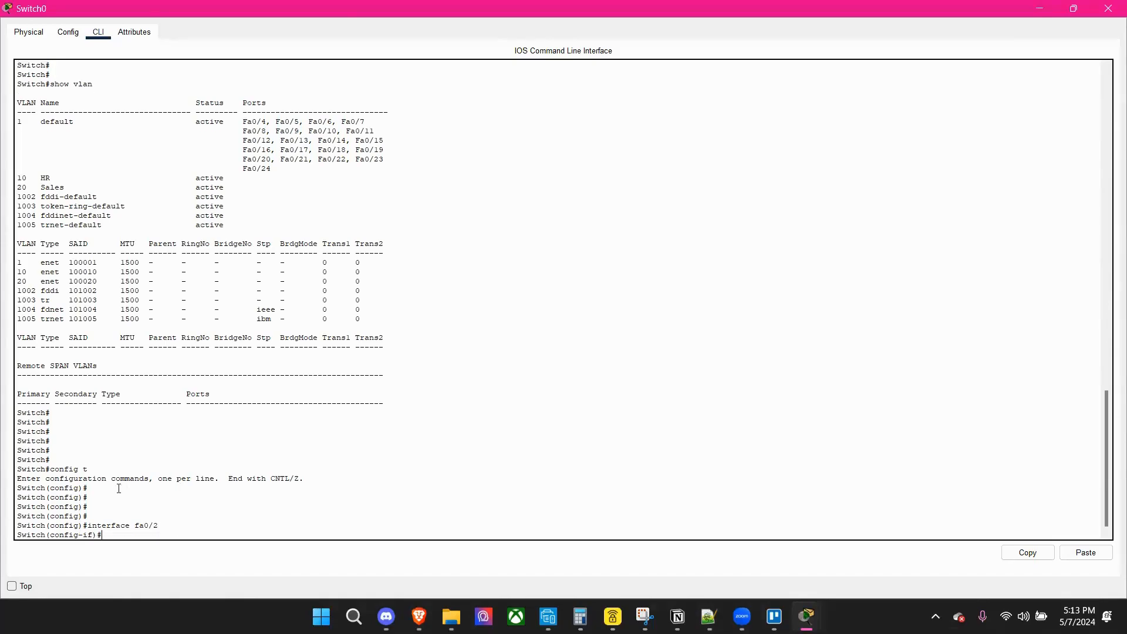
key("Return")
key("Return")
key("Return")
key("Return")
key("Return")
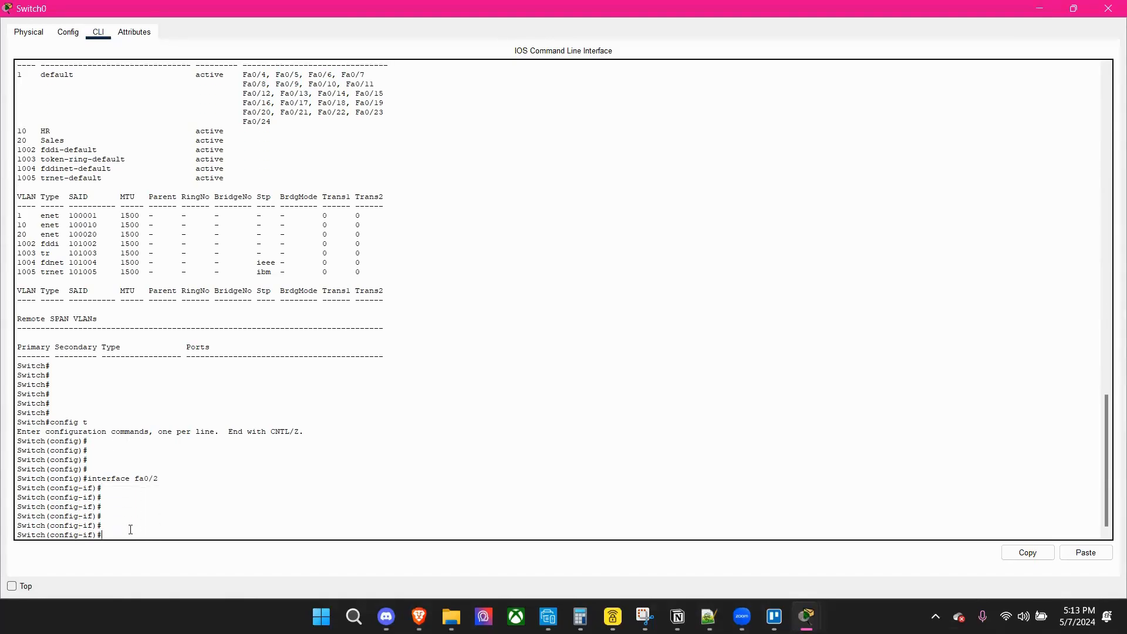
key("Return")
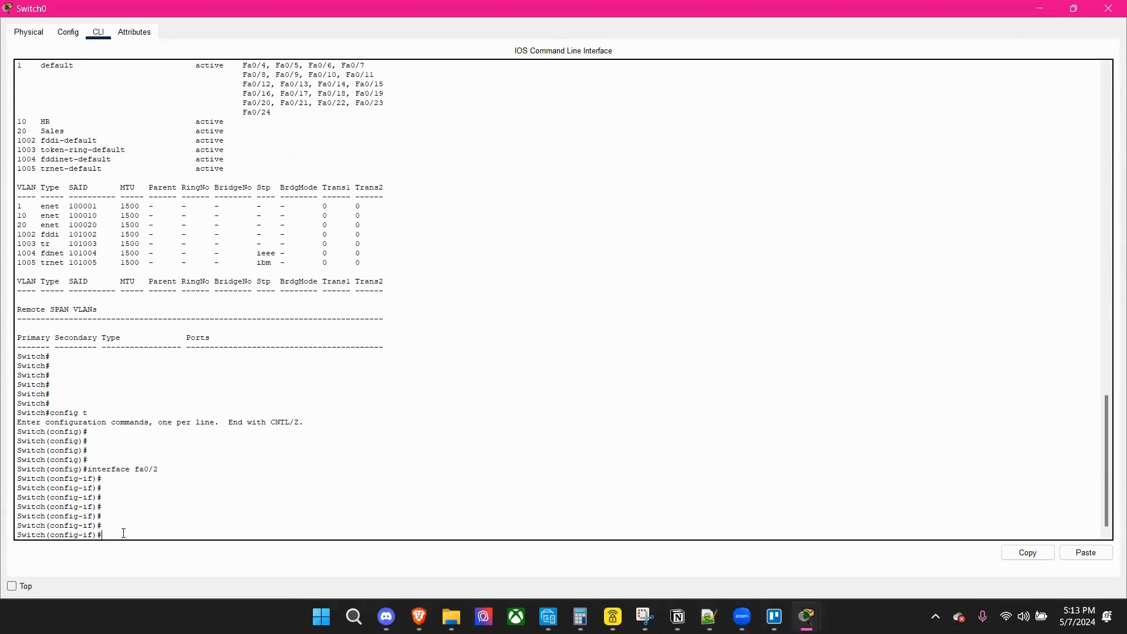
Assign port fa0/2 to VLAN 10 with switchport access vlan 10 and exit interface configuration.
type("switchport")
type("access vlan 10")
key("Return")
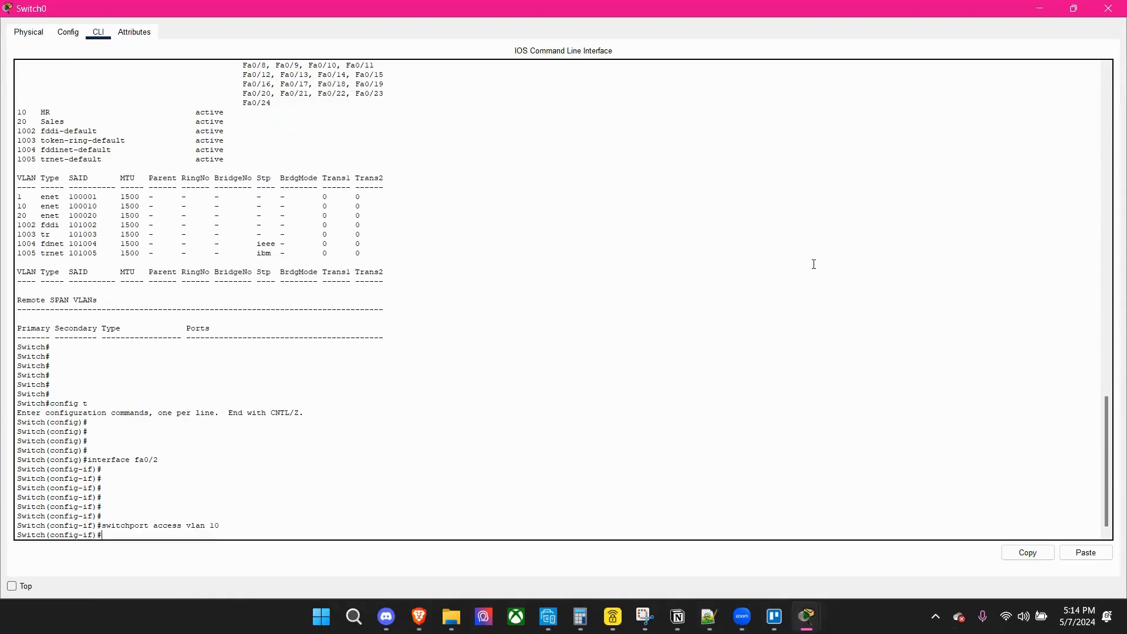
key("Return")
key("Return")
key("Return")
key("Return")
key("Return")
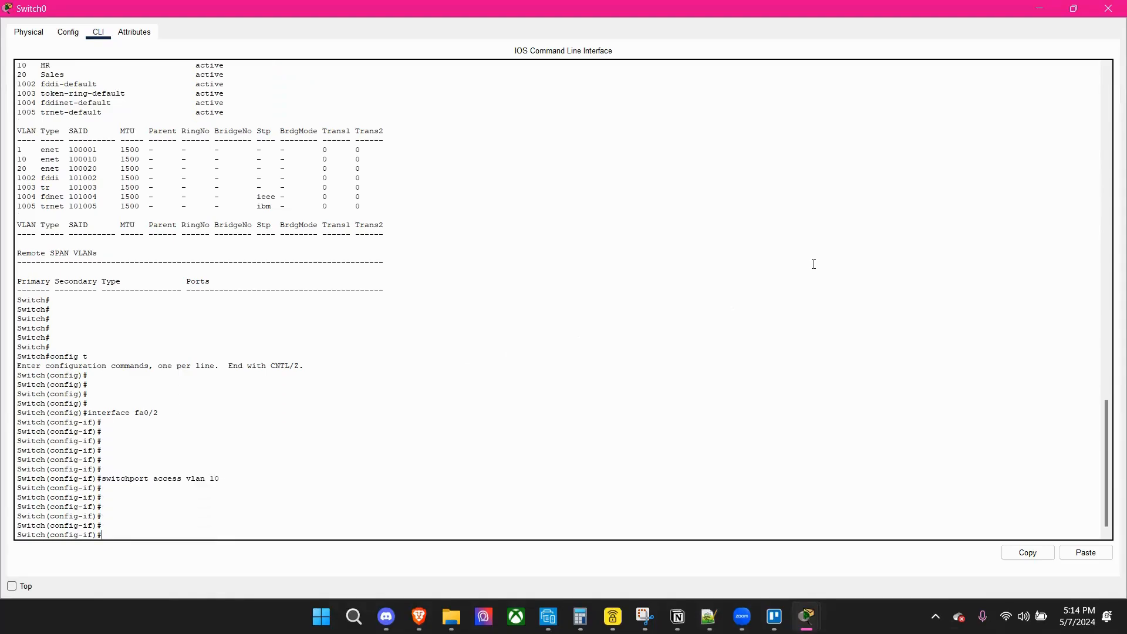
type("exit")
key("Return")
key("Return")
key("Return")
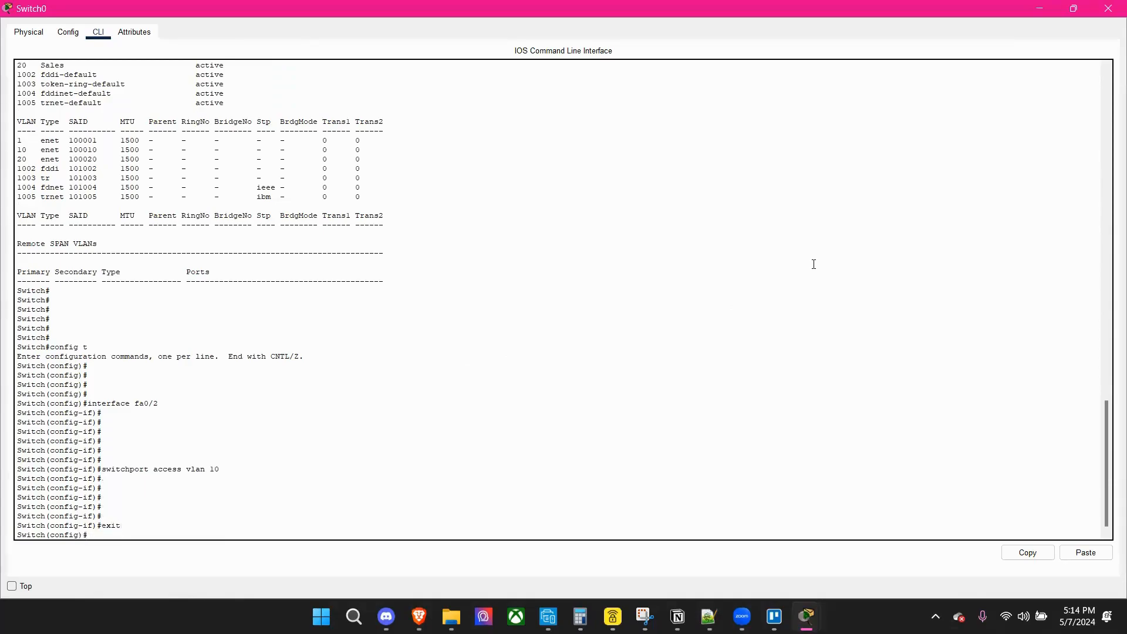
key("Return")
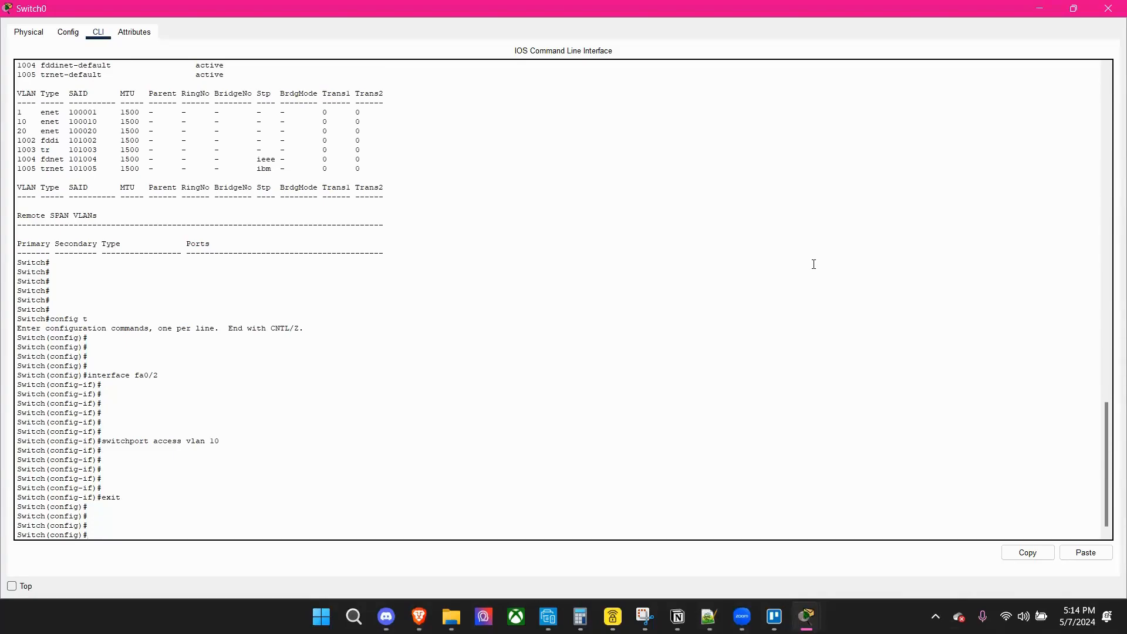
Enter interface configuration mode for port fa0/3 on Switch0.
type("inter")
key("BackSpace")
key("BackSpace")
type("terface fa0/3")
key("Return")
key("Return")
key("Return")
key("Return")
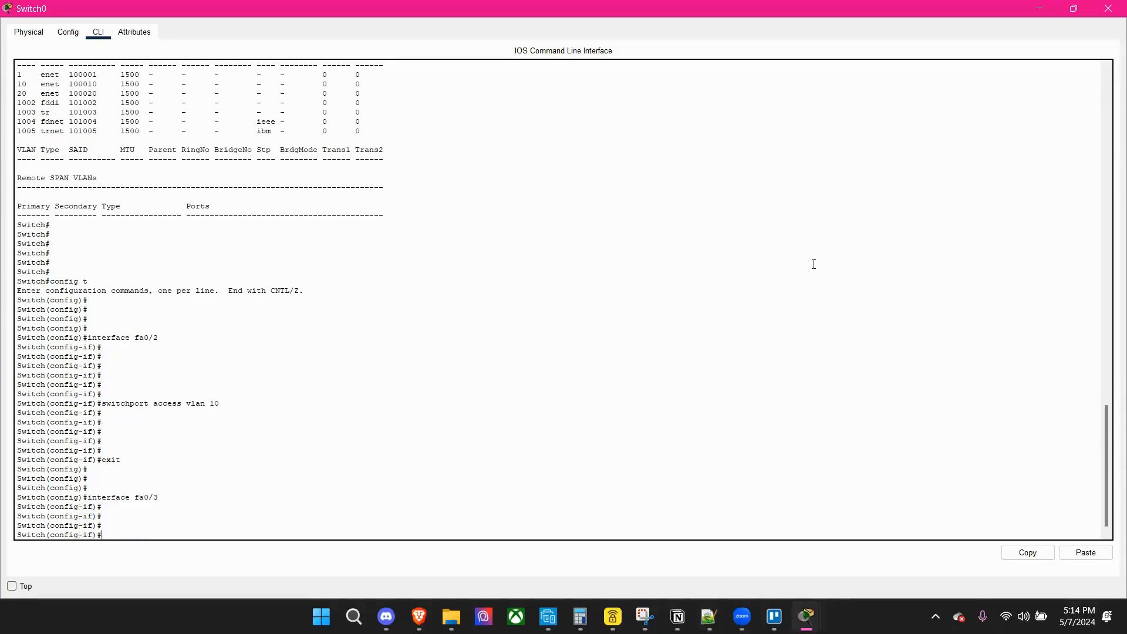
Assign port fa0/3 to VLAN 20 with switchport access vlan 20 and exit interface configuration.
type("switchport access vlan 20")
key("Return")
key("Return")
key("Return")
key("Return")
key("Return")
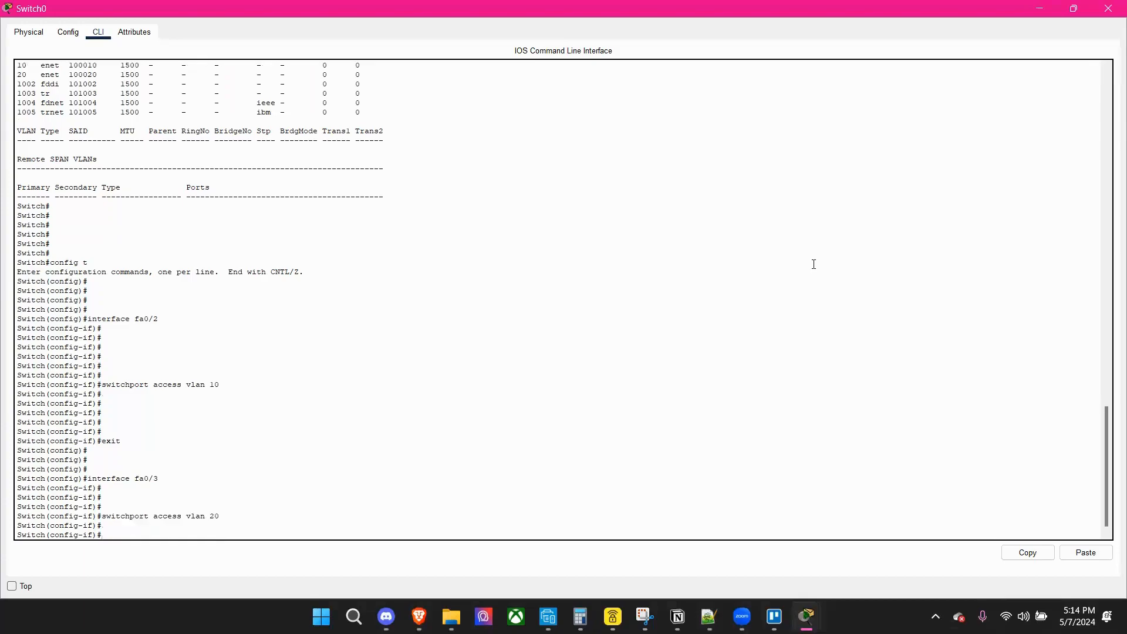
type("exit")
key("Return")
key("Return")
key("Return")
key("Return")
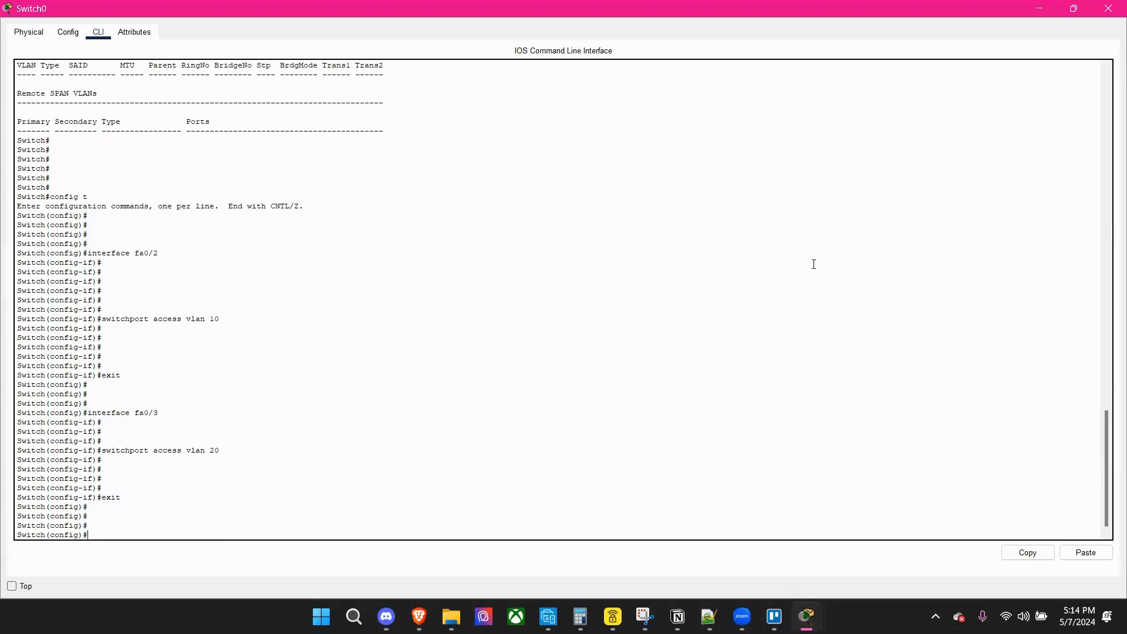
Enter interface configuration mode for port fa0/1 on Switch0.
type("interface fa0/1")
key("Return")
key("Return")
key("Return")
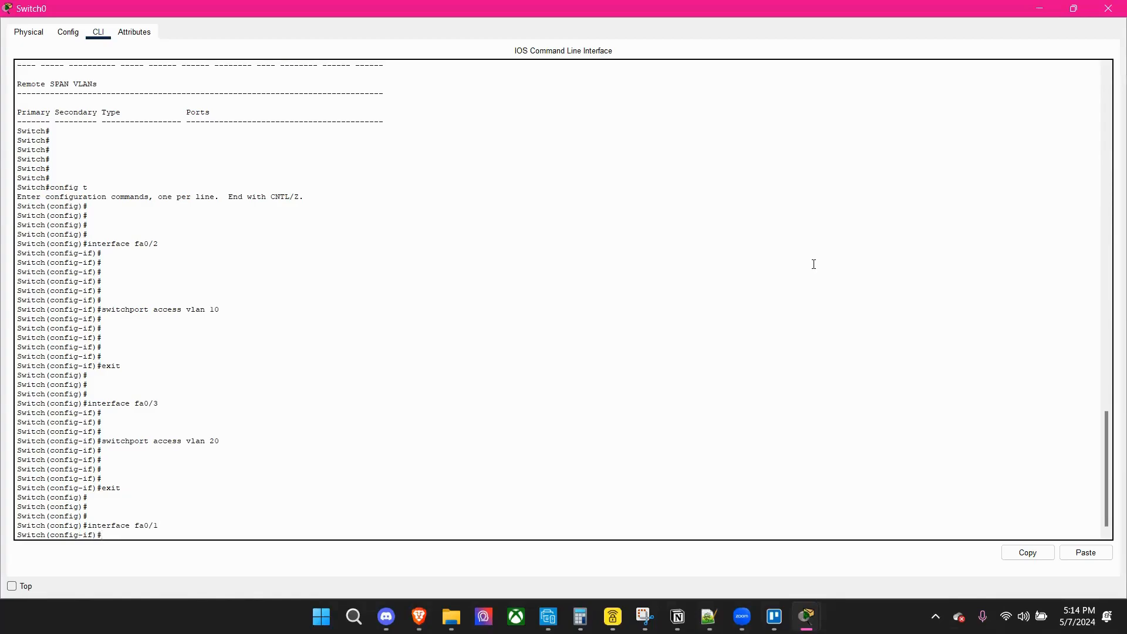
Set port fa0/1 to trunk mode with switchport mode trunk and exit interface configuration.
type("swi")
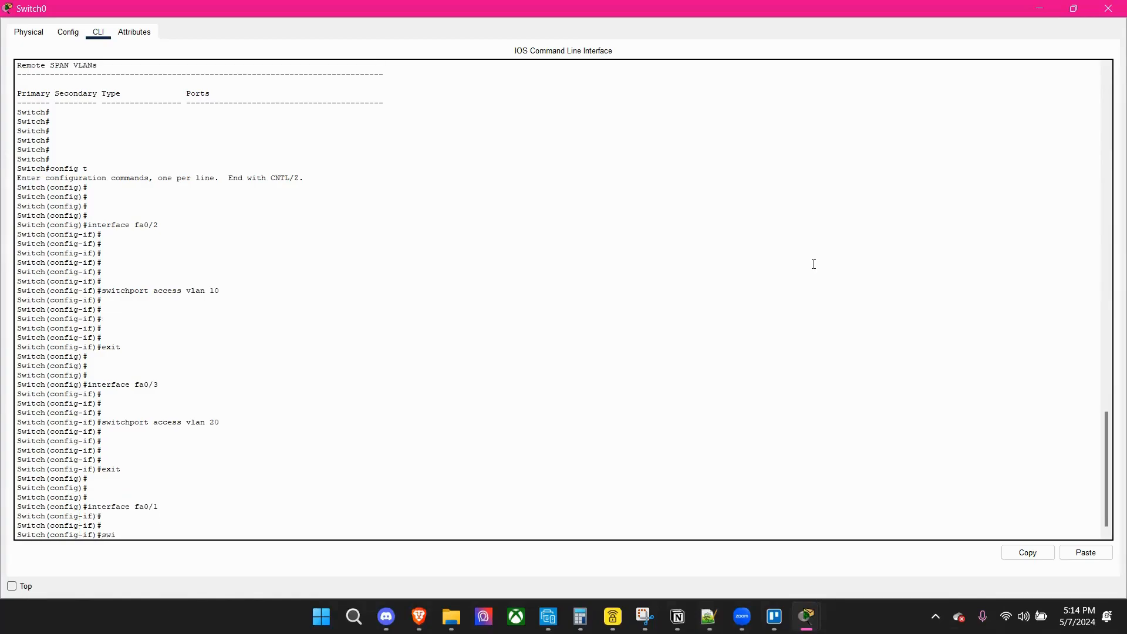
type("tchport mode trunk")
key("Return")
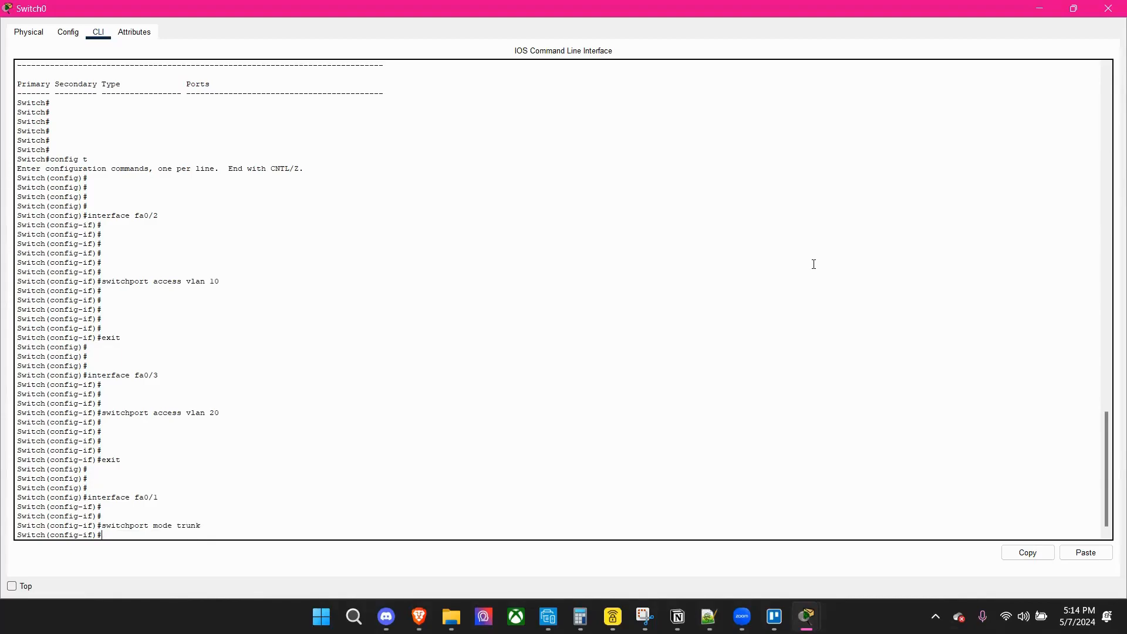
key("Return")
type("exi")
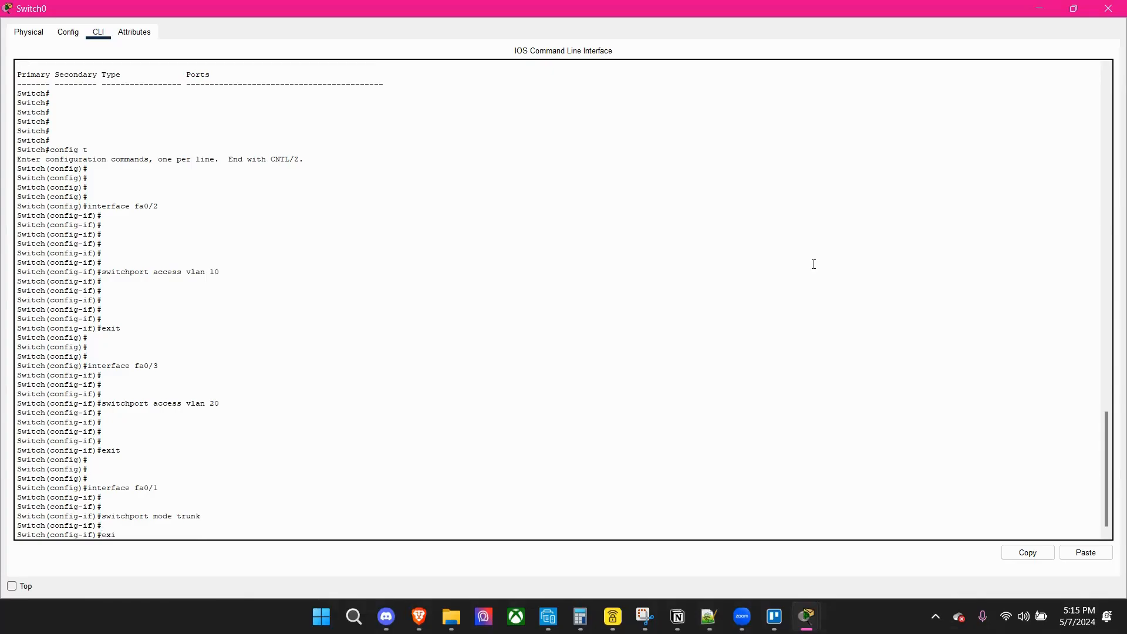
key("Return")
key("Return")
Save Switch0's port configuration from global configuration mode with the command do wr.
type("d")
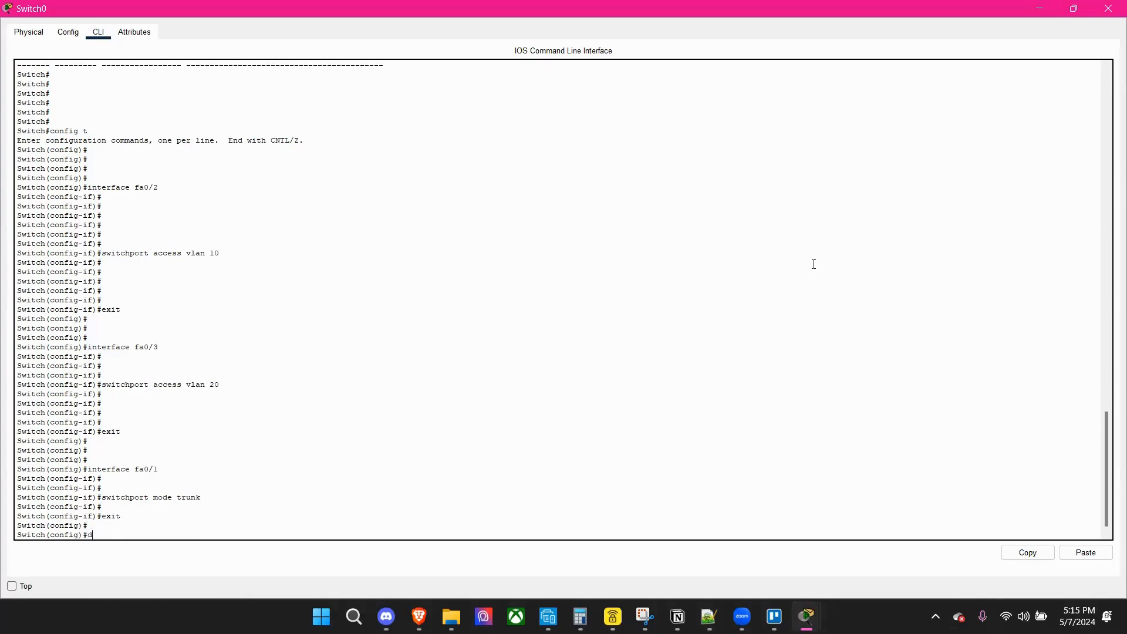
type("o wr")
key("Return")
key("Return")
key("Return")
key("Return")
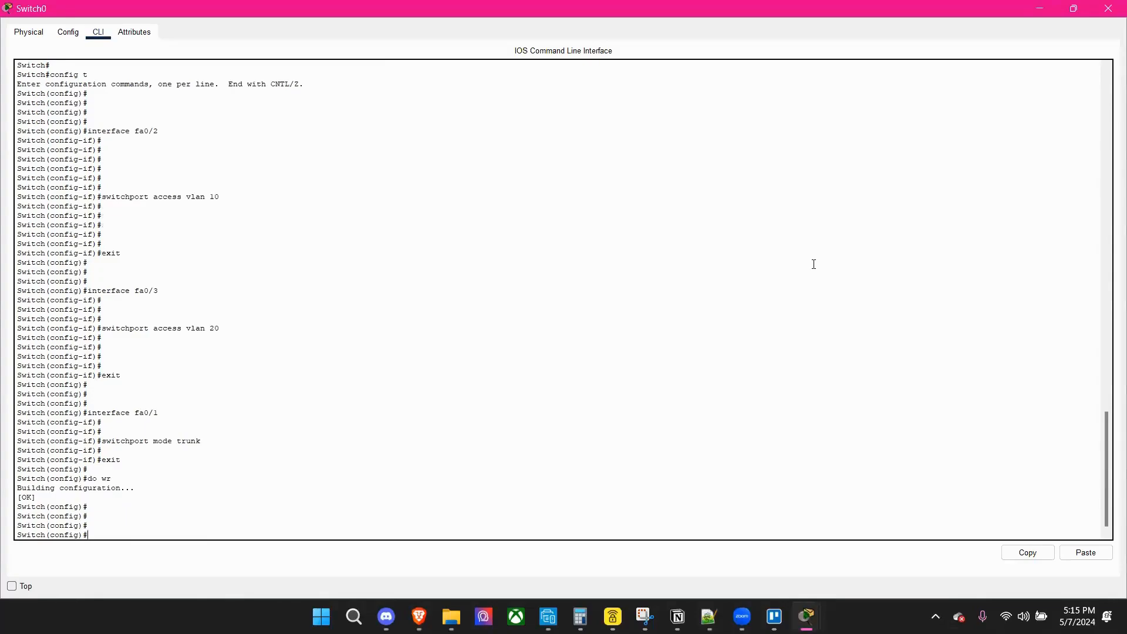
Exit global configuration mode on Switch0 to privileged EXEC mode.
key("Return")
key("Return")
type("exit")
key("Return")
key("Return")
key("Return")
key("Return")
key("Return")
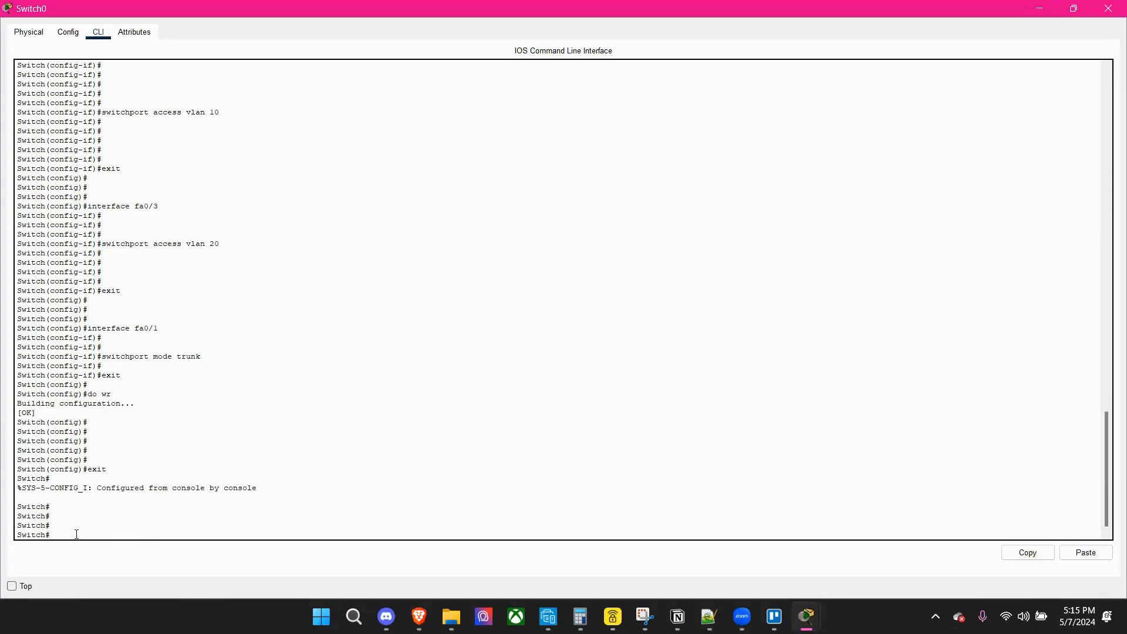
Run show interfaces on Switch0, using the ? help to get the keyword right.
type("show inferface")
key("Return")
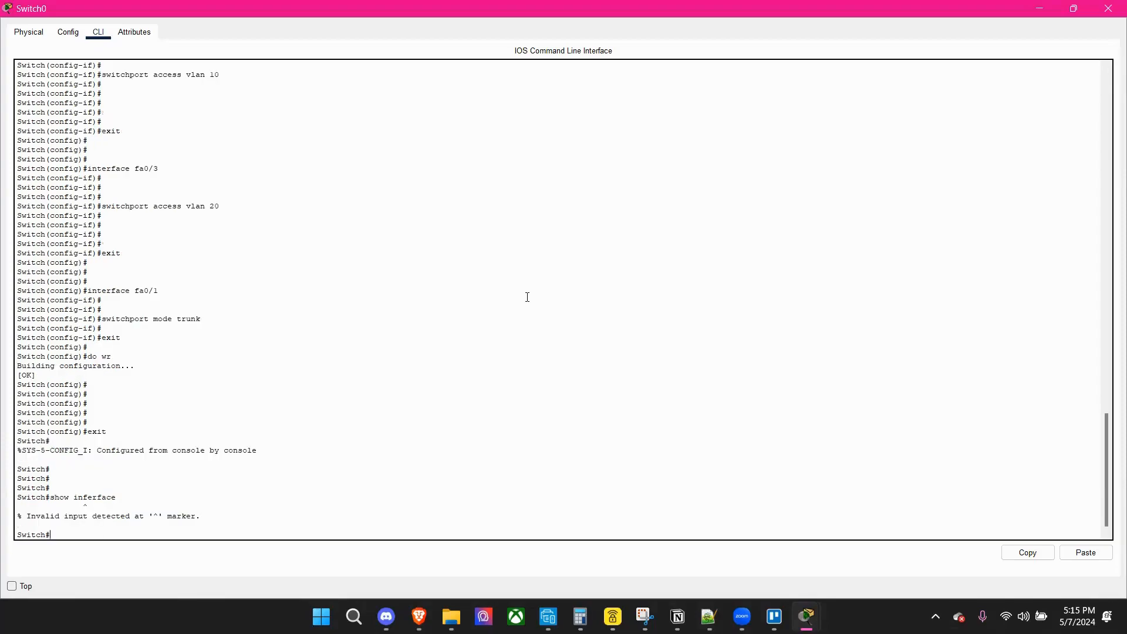
type("show interface?")
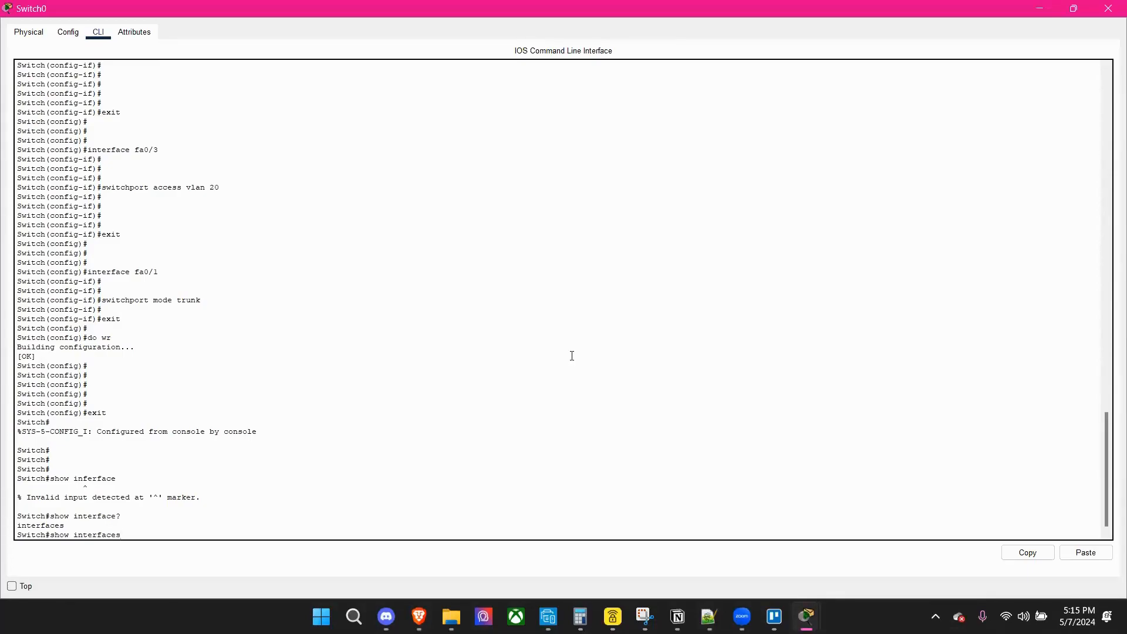
key("Return")
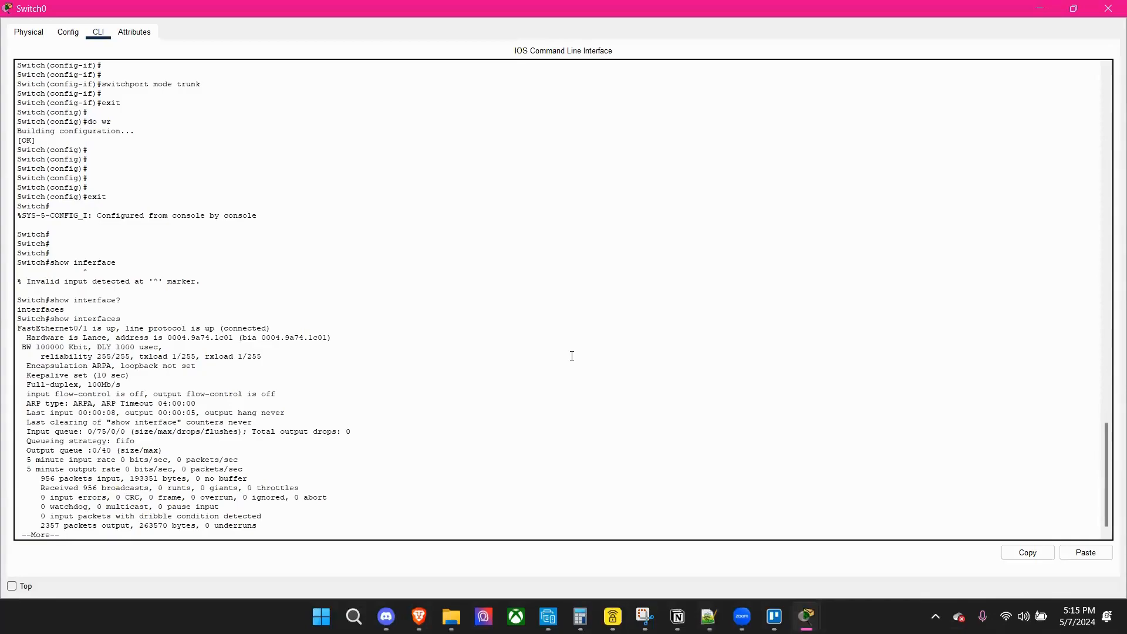
Page through the interface listing, examine the FastEthernet0/1 entry, and quit the listing back to the privileged prompt.
key("space")
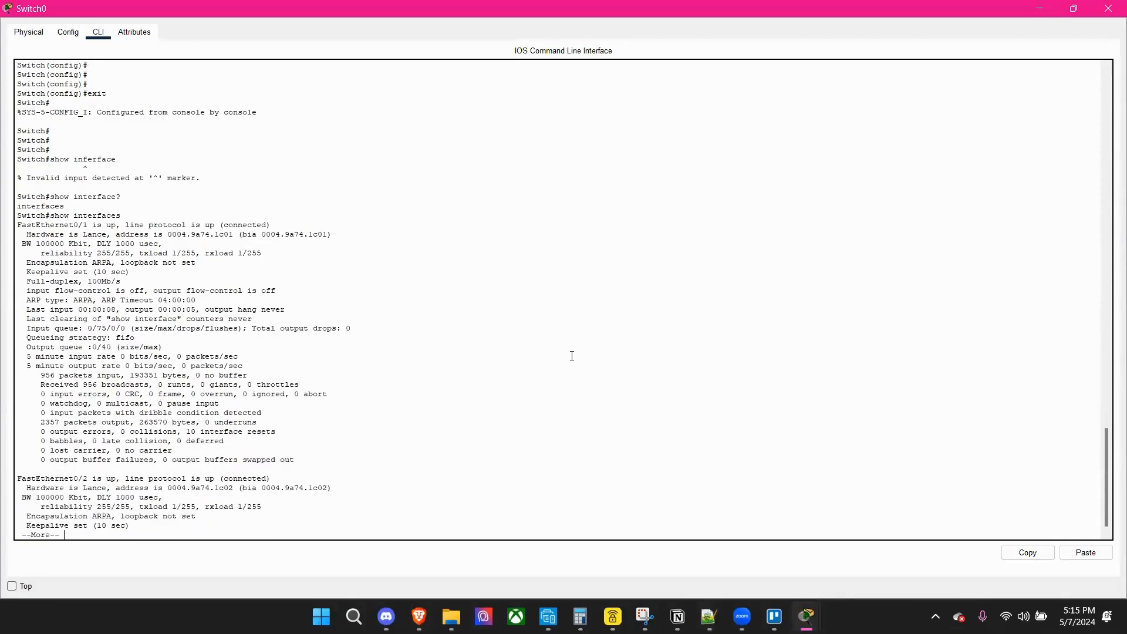
key("Return")
key("Return")
key("Return")
key("Return")
key("Return")
key("Return")
key("Return")
key("Return")
key("Return")
key("Return")
key("Return")
key("Return")
key("Return")
key("Return")
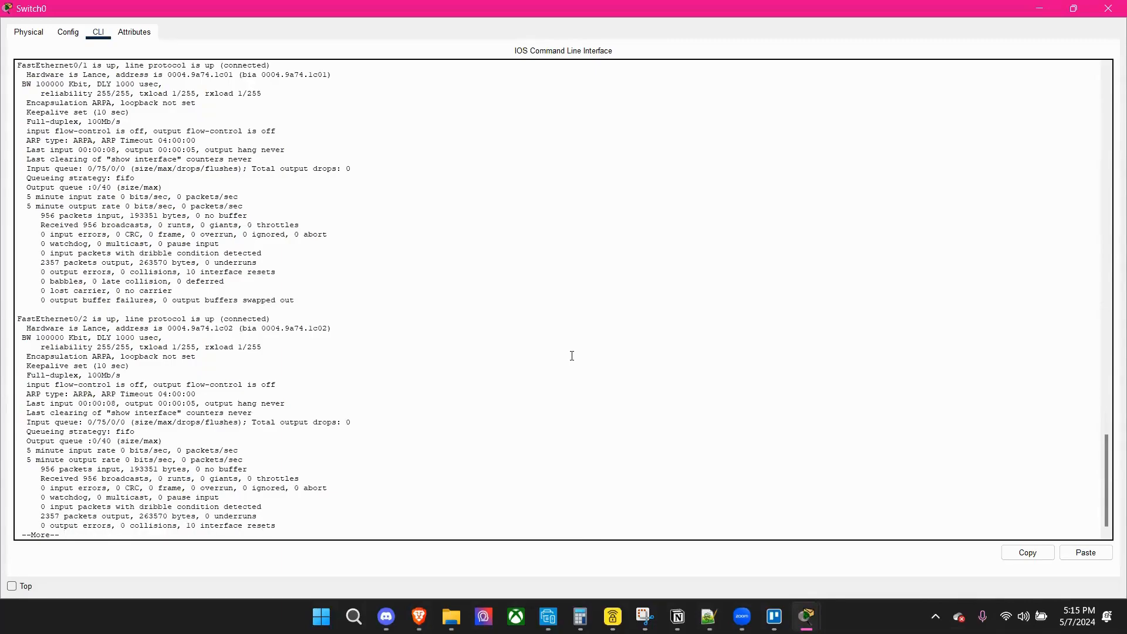
scroll(120, 178, "up", 3)
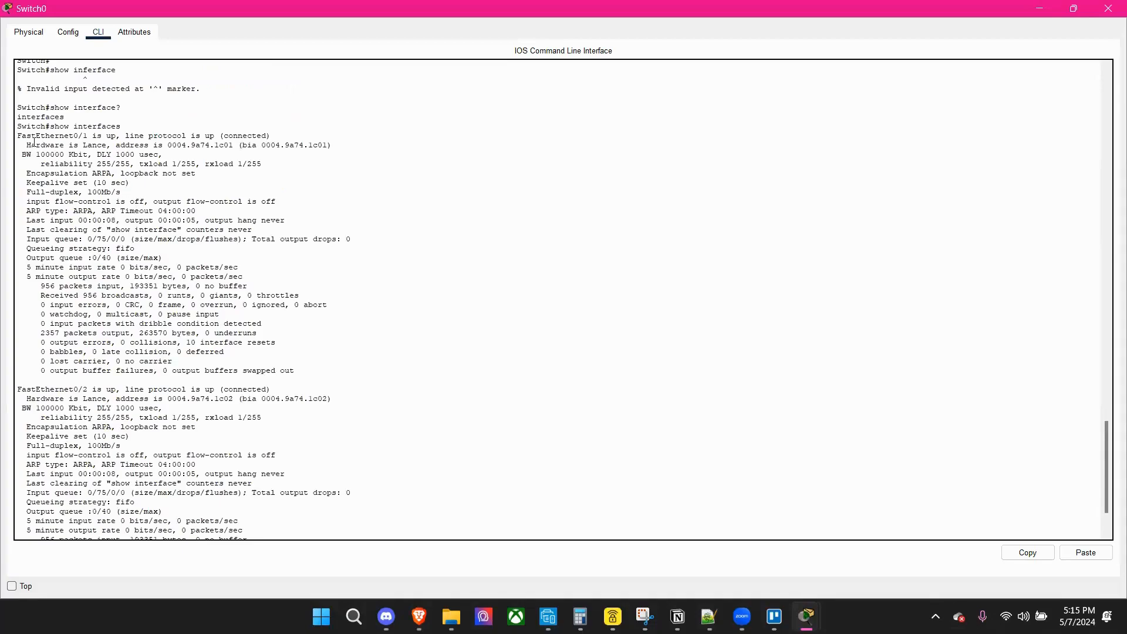
left_click_drag(27, 137, 272, 350)
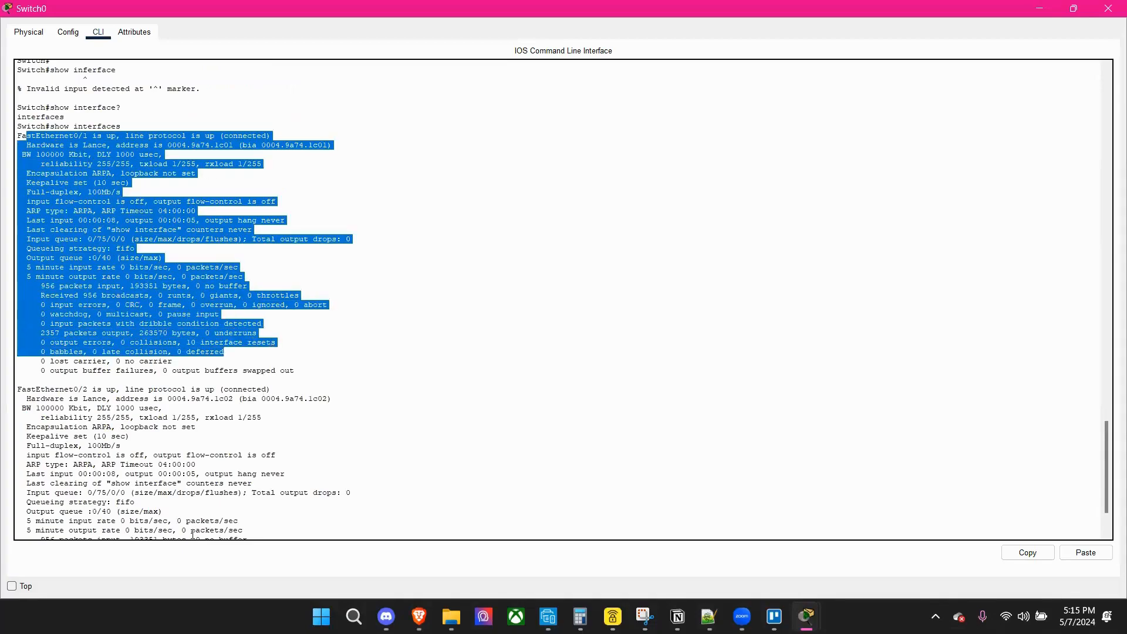
scroll(193, 533, "down", 3)
left_click(118, 533)
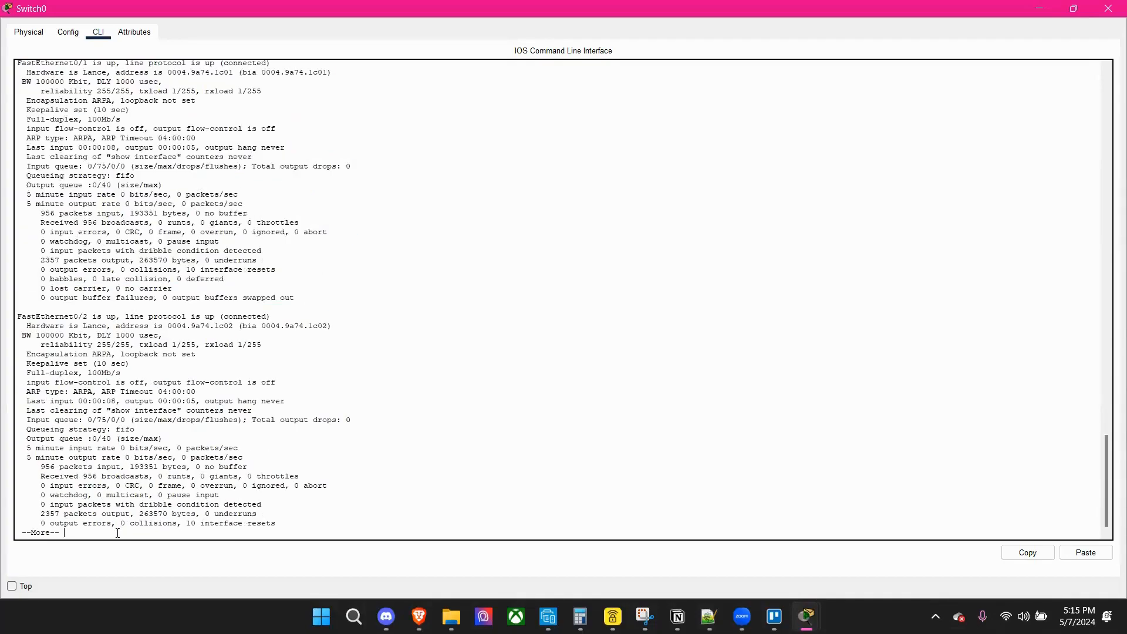
key("q")
key("Return")
key("Return")
key("Return")
key("Return")
key("Return")
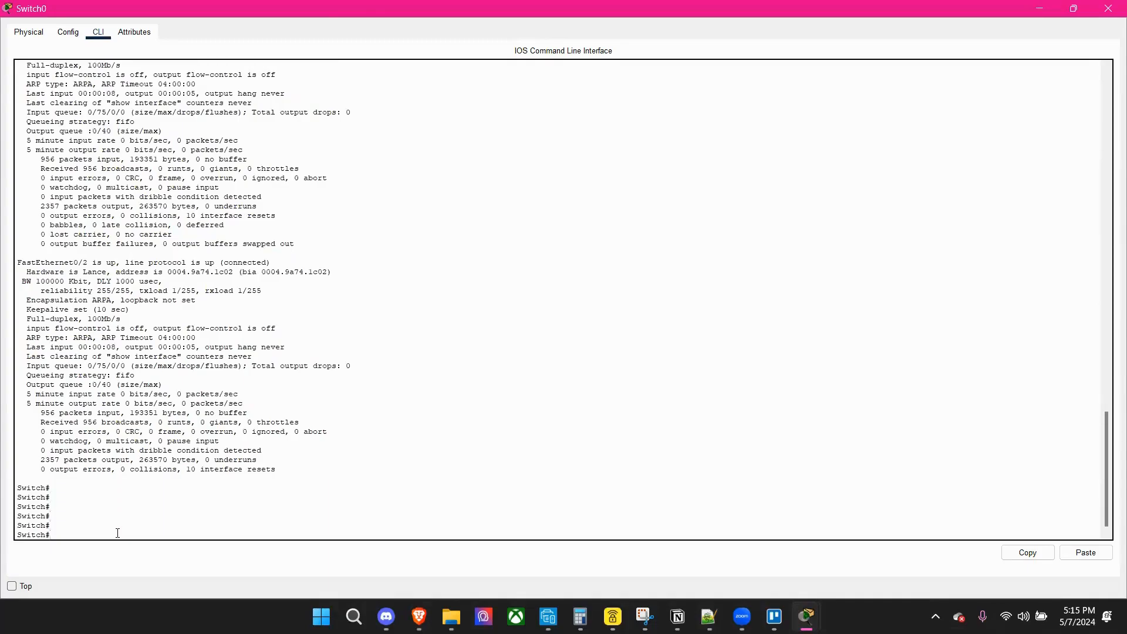
Query Switch0's command help with show interfaces?
type("show interfaces?")
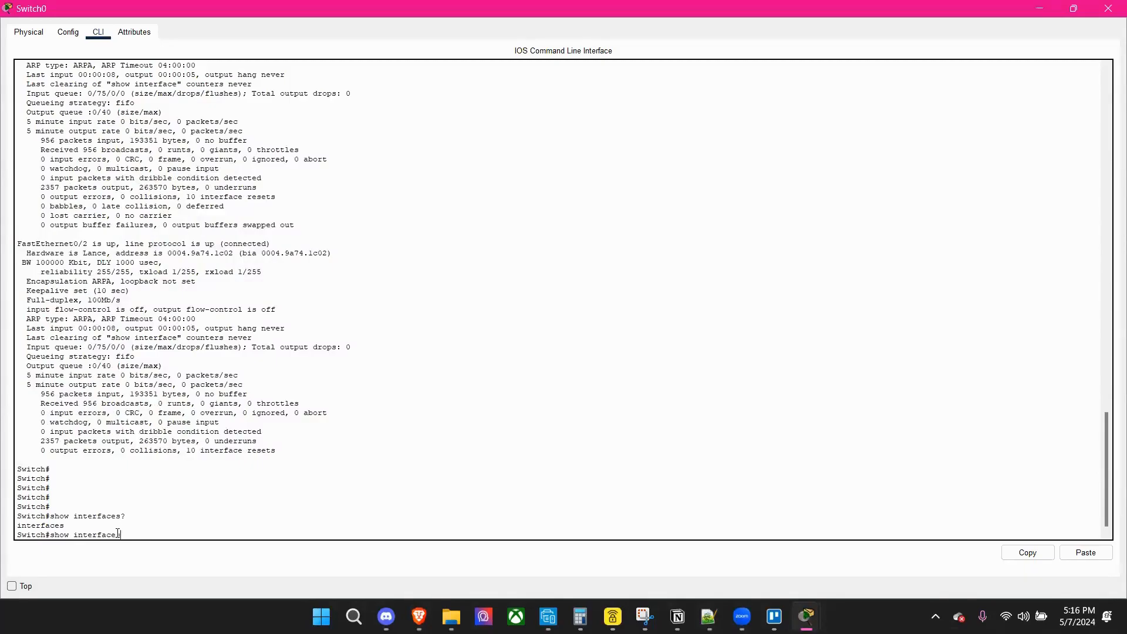
Replace the interfaces keyword with vlan and query the command help with show vlan?
key("BackSpace")
key("BackSpace")
key("BackSpace")
key("BackSpace")
key("BackSpace")
key("BackSpace")
key("BackSpace")
key("BackSpace")
key("BackSpace")
type("vclan")
key("BackSpace")
key("BackSpace")
key("BackSpace")
key("BackSpace")
type("lab")
type("?")
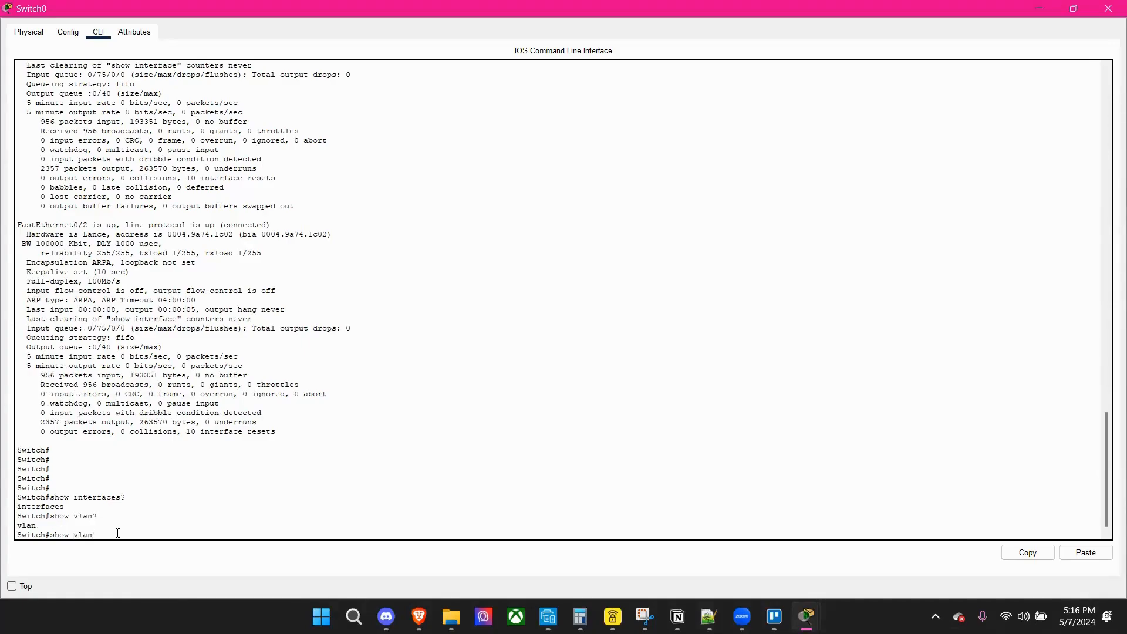
Run show vlan on Switch0 and page through the VLAN listing to its end.
key("Return")
key("Return")
key("Return")
key("Return")
key("Return")
key("Return")
key("Return")
key("Return")
key("Return")
key("Return")
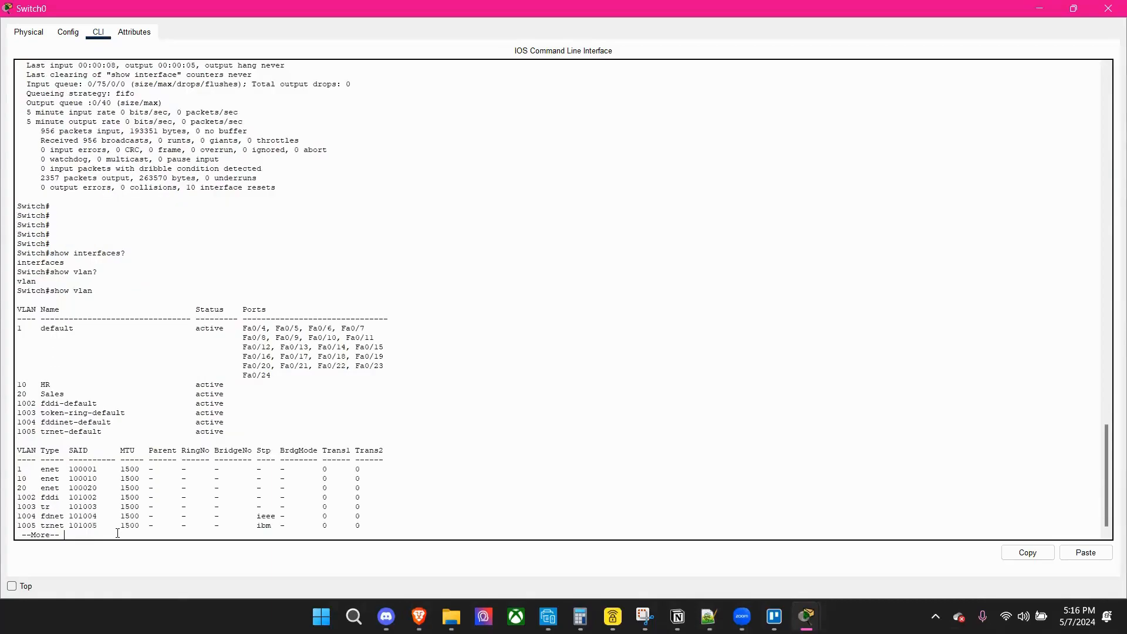
key("Return")
key("Return")
key("Return")
key("Return")
key("Return")
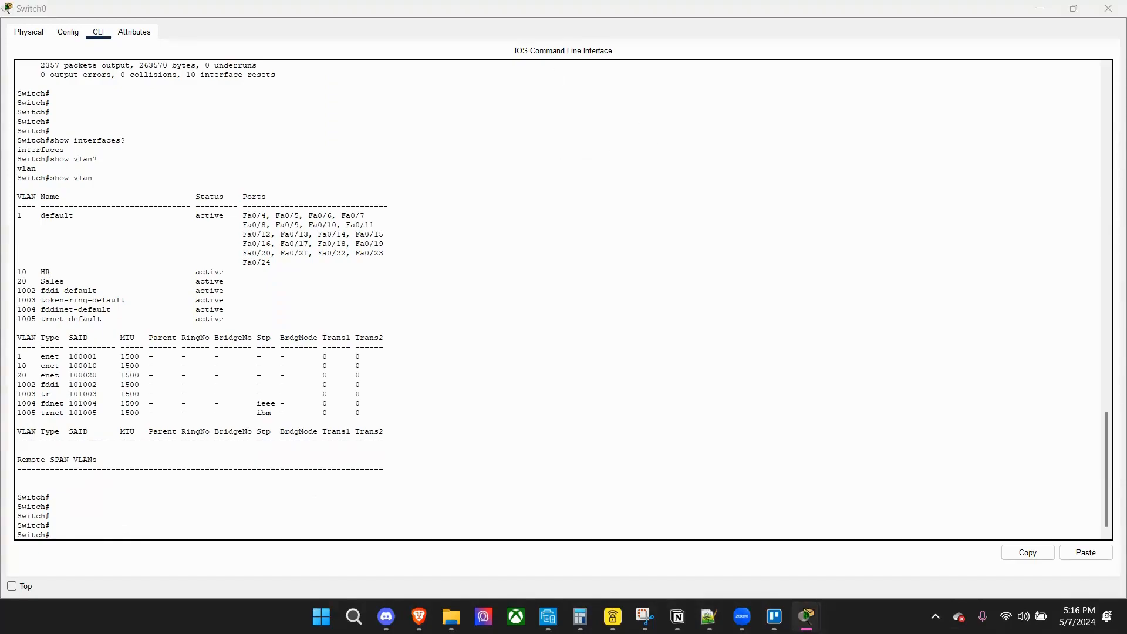
Query the help for the show command on Switch0 with show? to find another verification command.
key("alt+Tab")
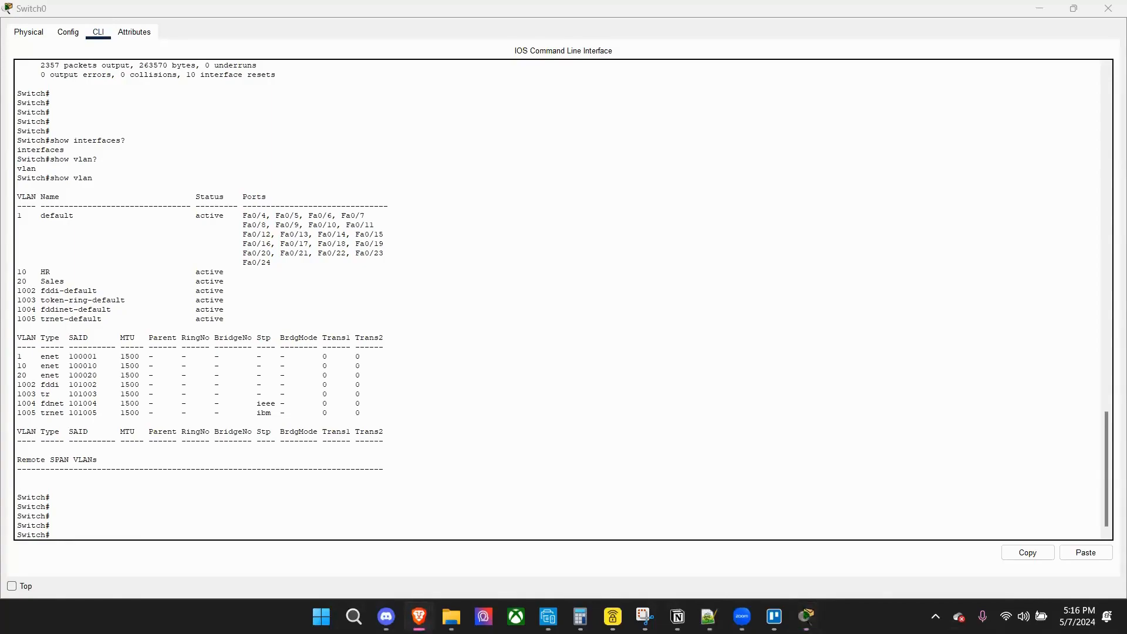
left_click(252, 525)
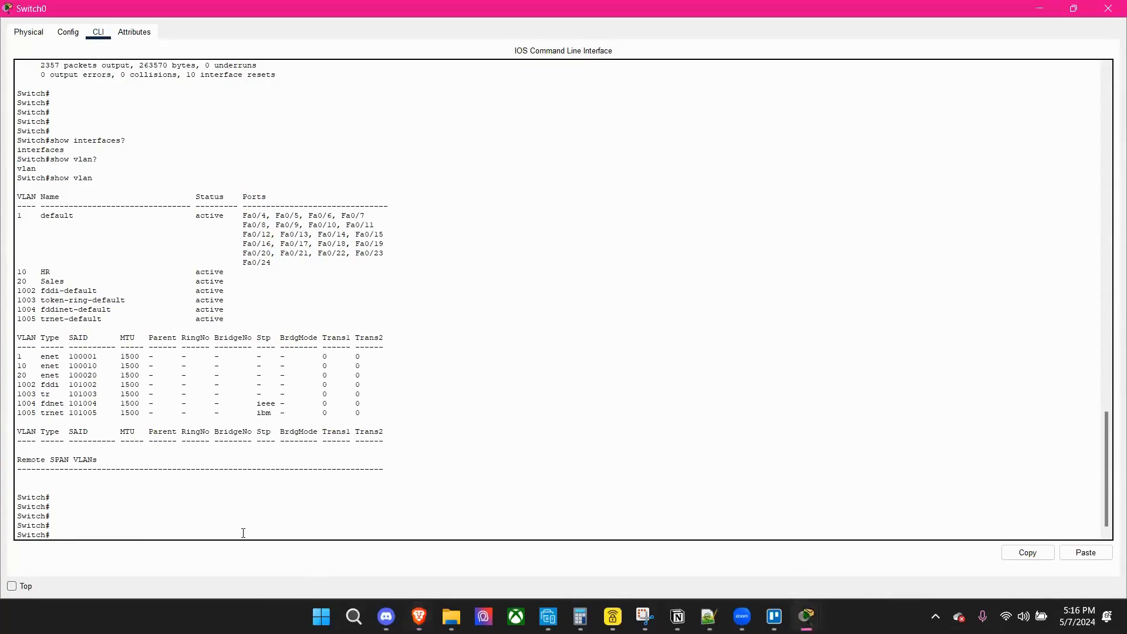
type("show?")
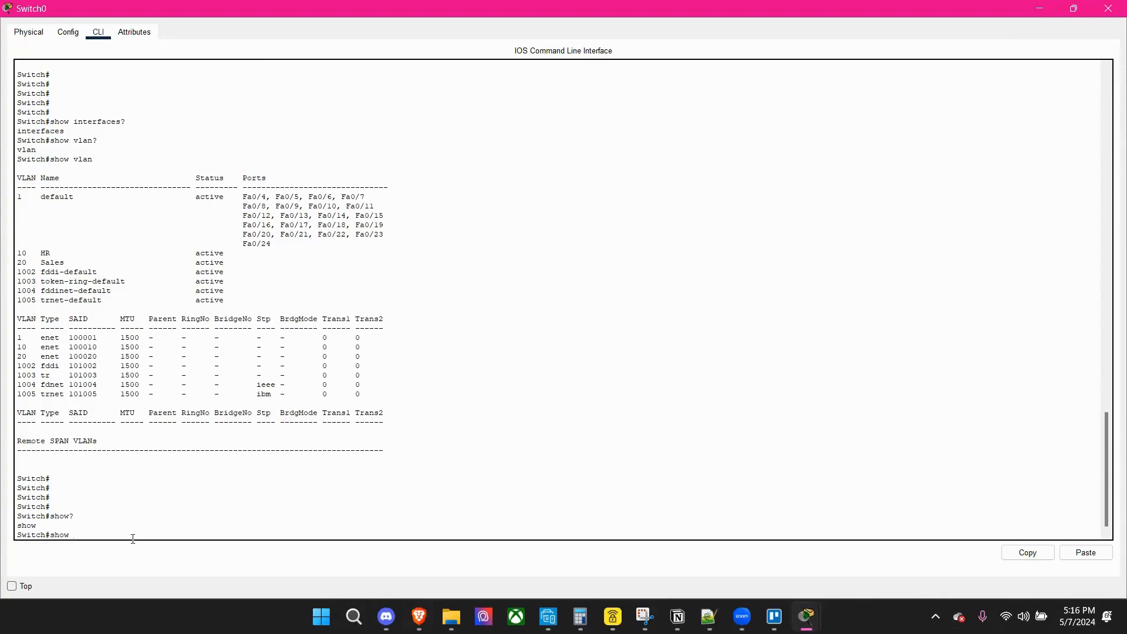
type(" in")
key("BackSpace")
key("alt+Tab")
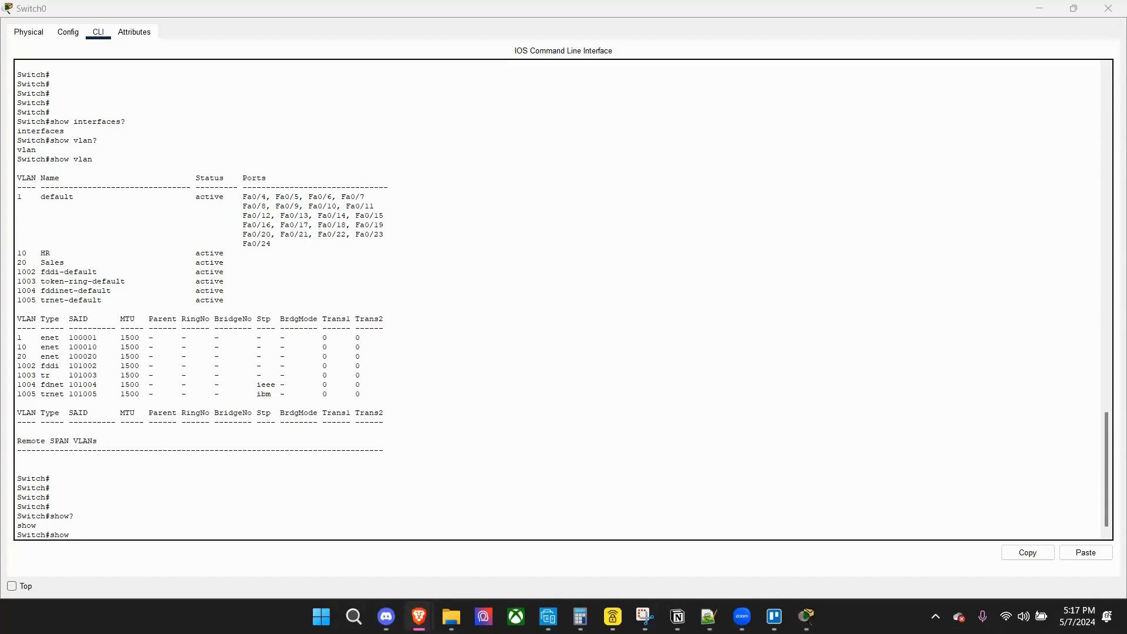
Clear the pending show command on Switch0 and query the general command help with help?
left_click(125, 546)
key("BackSpace")
key("BackSpace")
key("BackSpace")
key("BackSpace")
key("BackSpace")
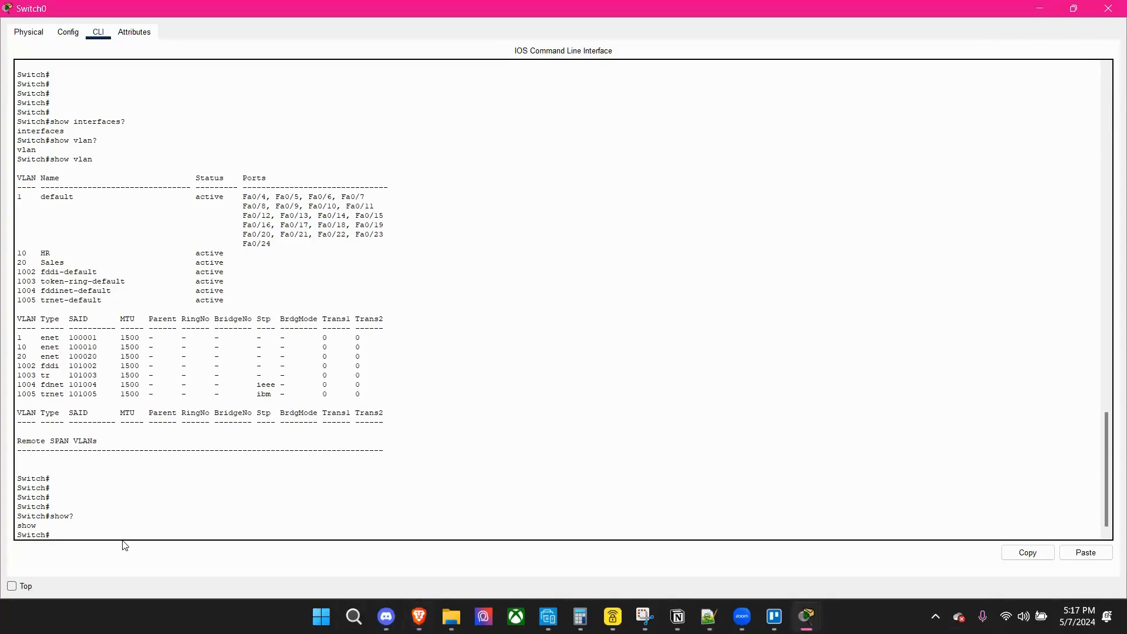
type("sho")
key("BackSpace")
key("BackSpace")
key("BackSpace")
type("help?")
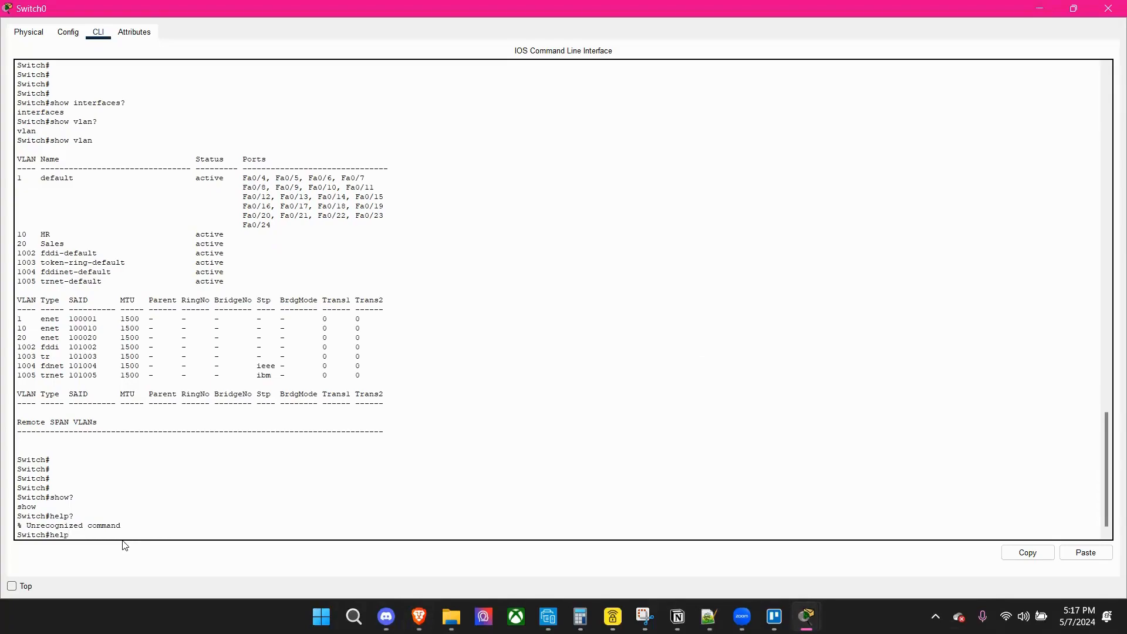
key("BackSpace")
key("BackSpace")
key("alt+Tab")
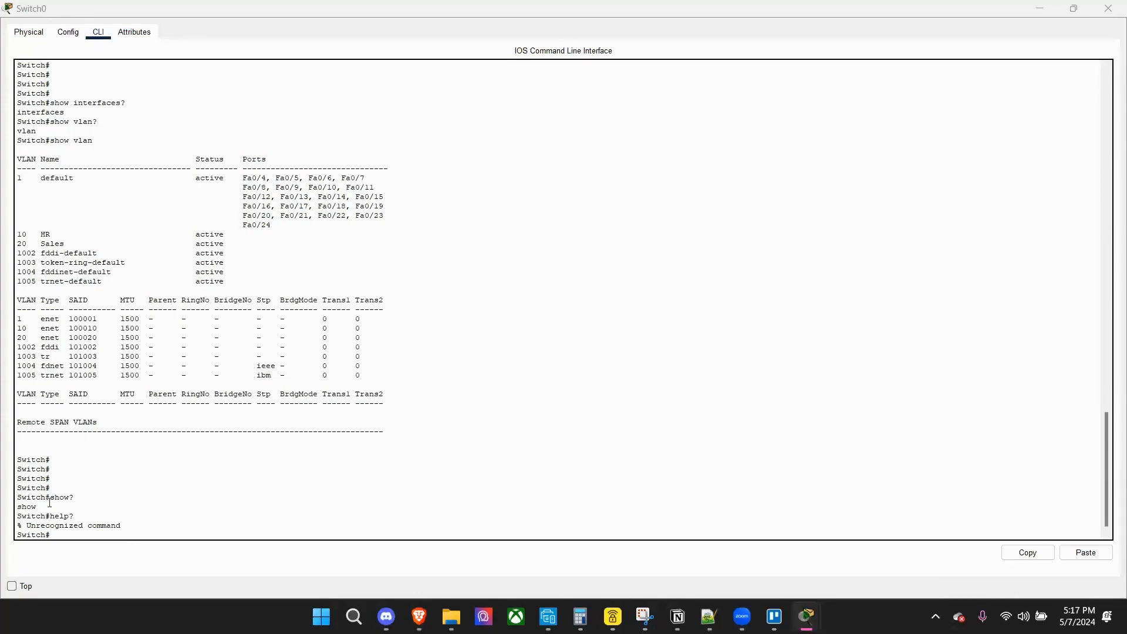
Run show interfaces trunk on Switch0 to list its trunk ports.
left_click(73, 537)
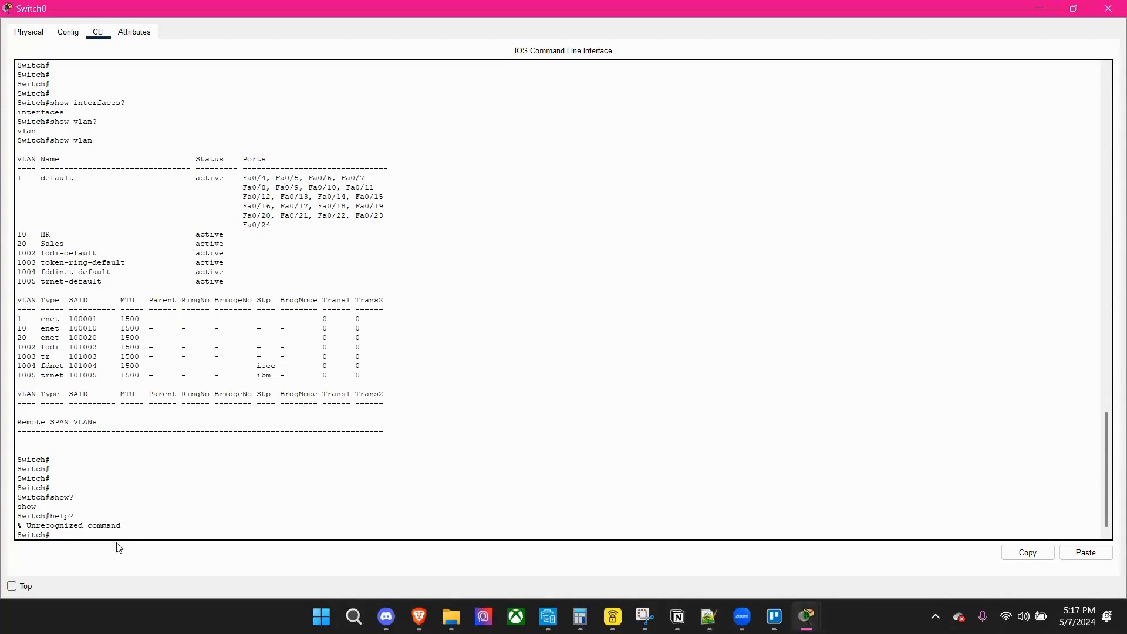
type("show")
type(" interface")
type("s")
type(" trun")
type("nk")
key("Return")
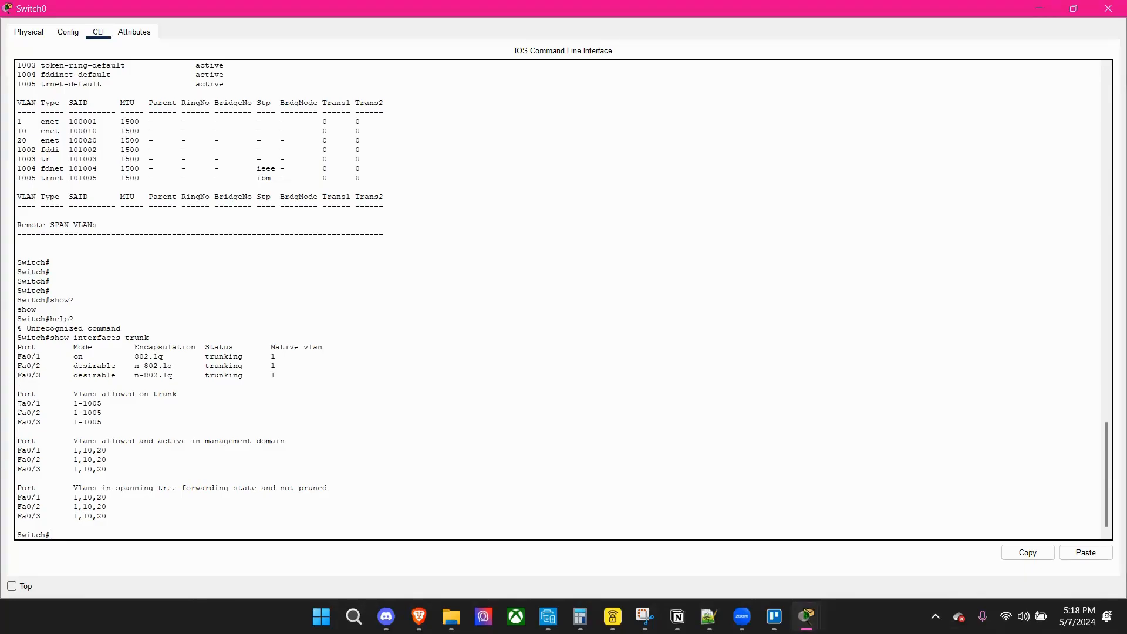
Examine the trunk listing's port modes, allowed VLANs and active VLANs for Fa0/1, Fa0/2 and Fa0/3.
left_click_drag(17, 403, 50, 439)
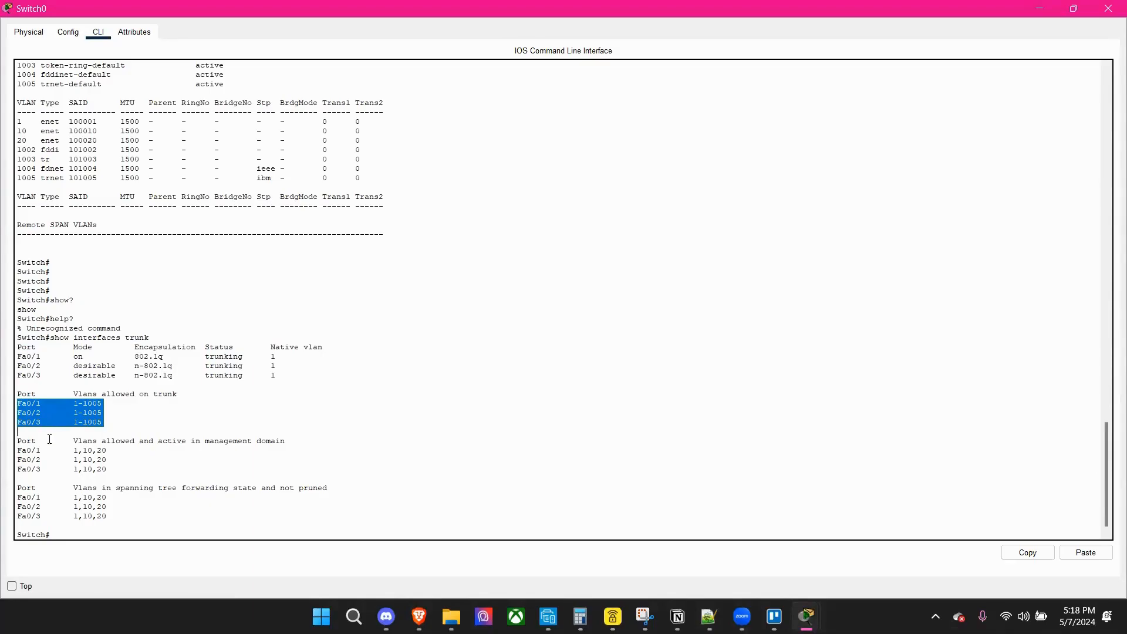
left_click(20, 450)
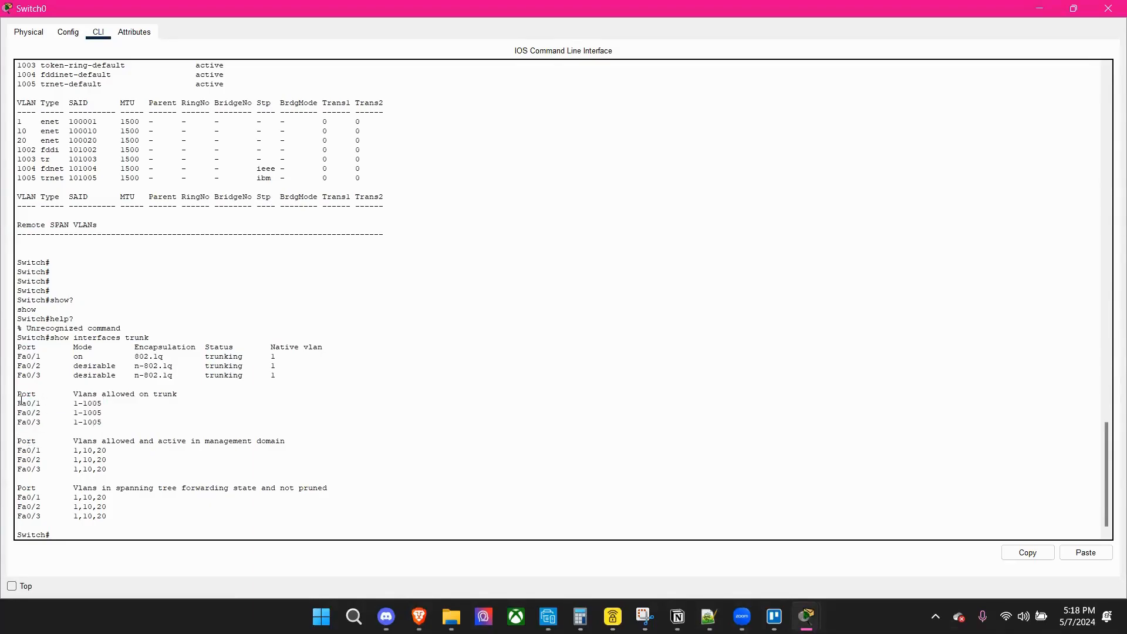
left_click_drag(17, 402, 109, 421)
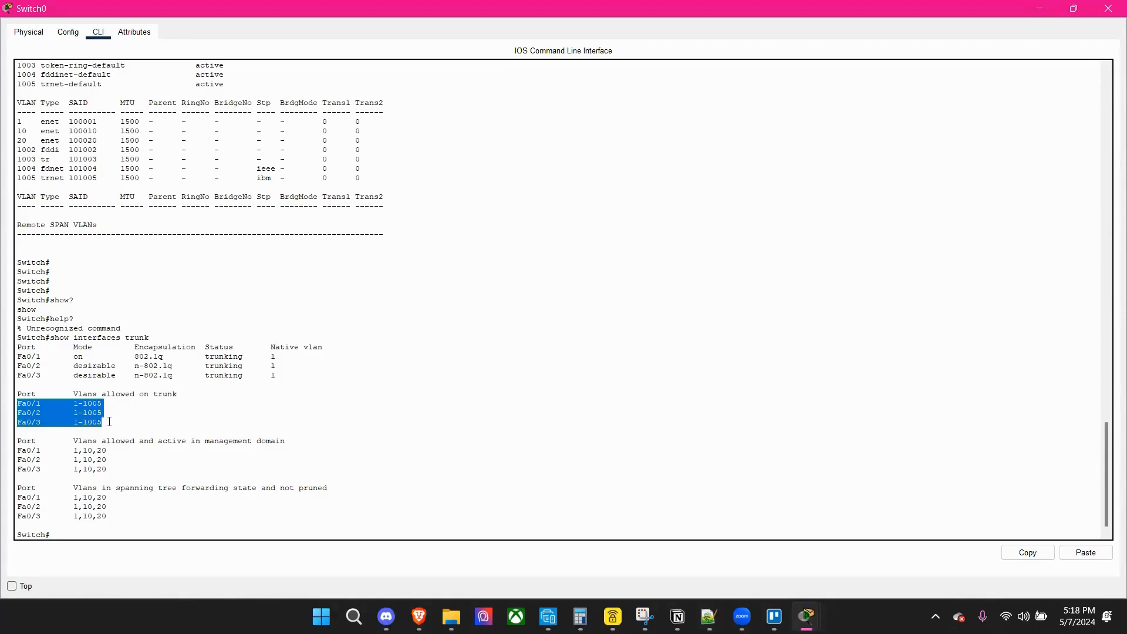
left_click_drag(18, 451, 123, 466)
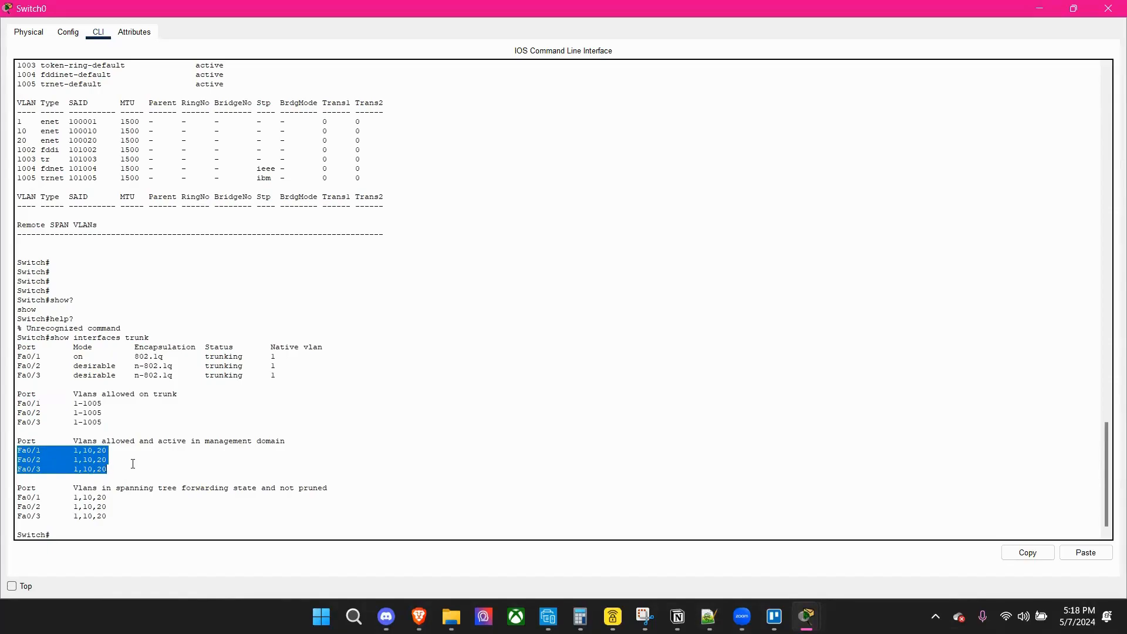
left_click(132, 464)
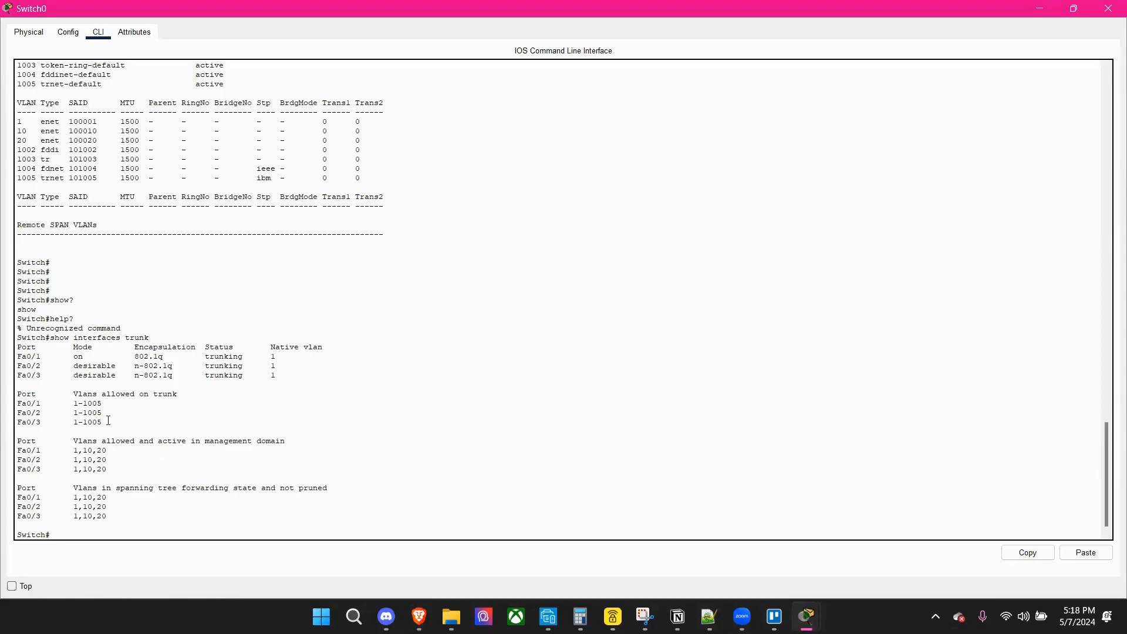
left_click_drag(104, 423, 17, 426)
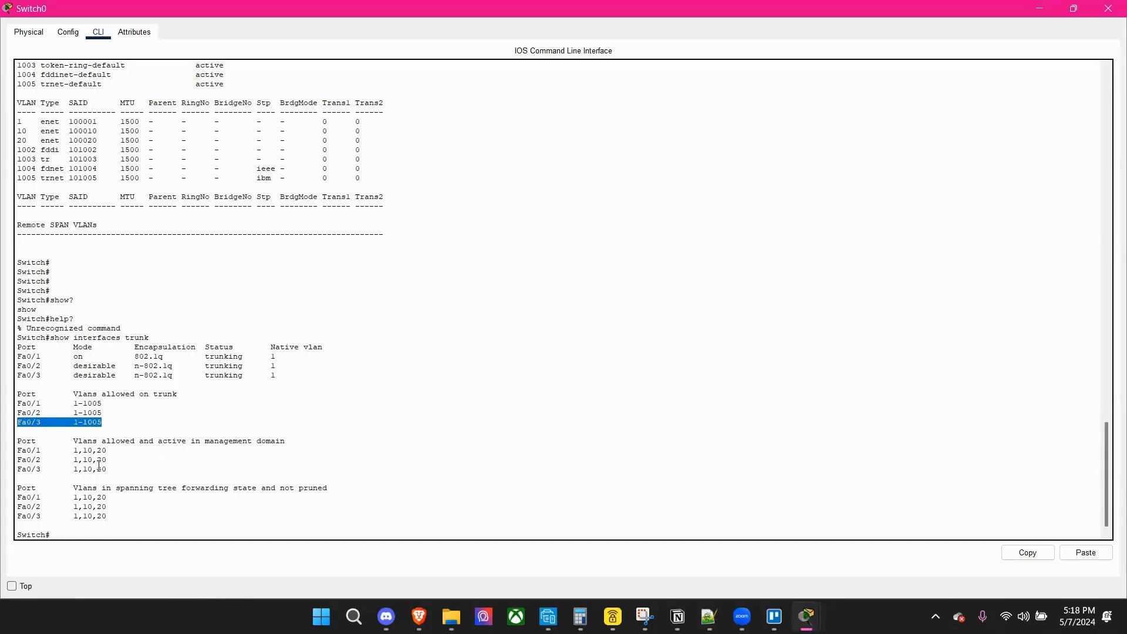
left_click_drag(111, 468, 13, 475)
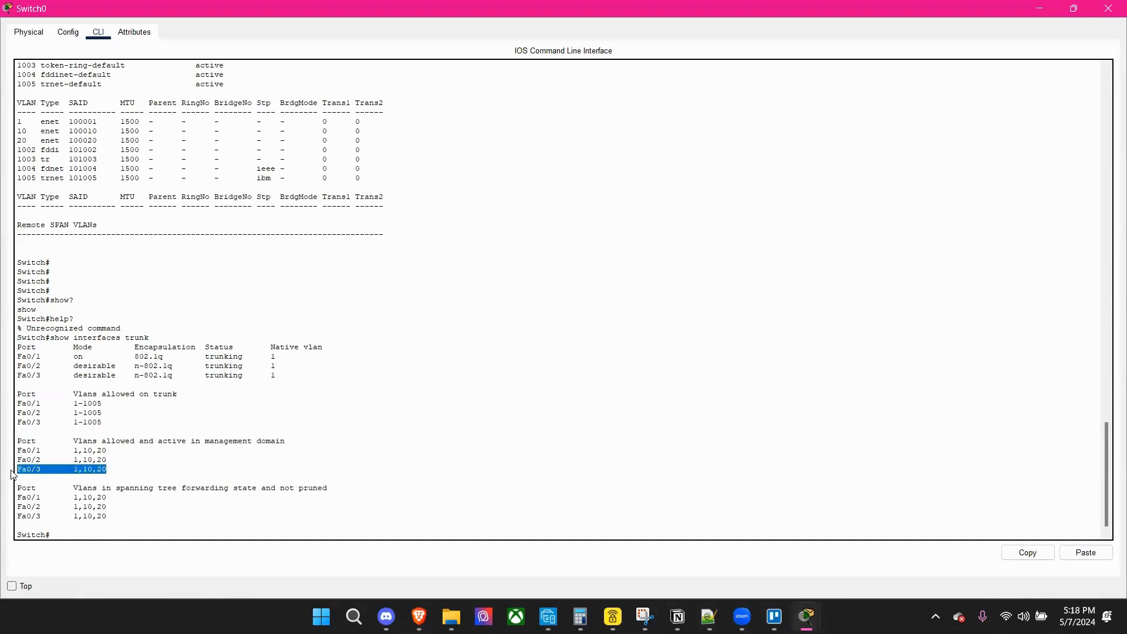
left_click(125, 508)
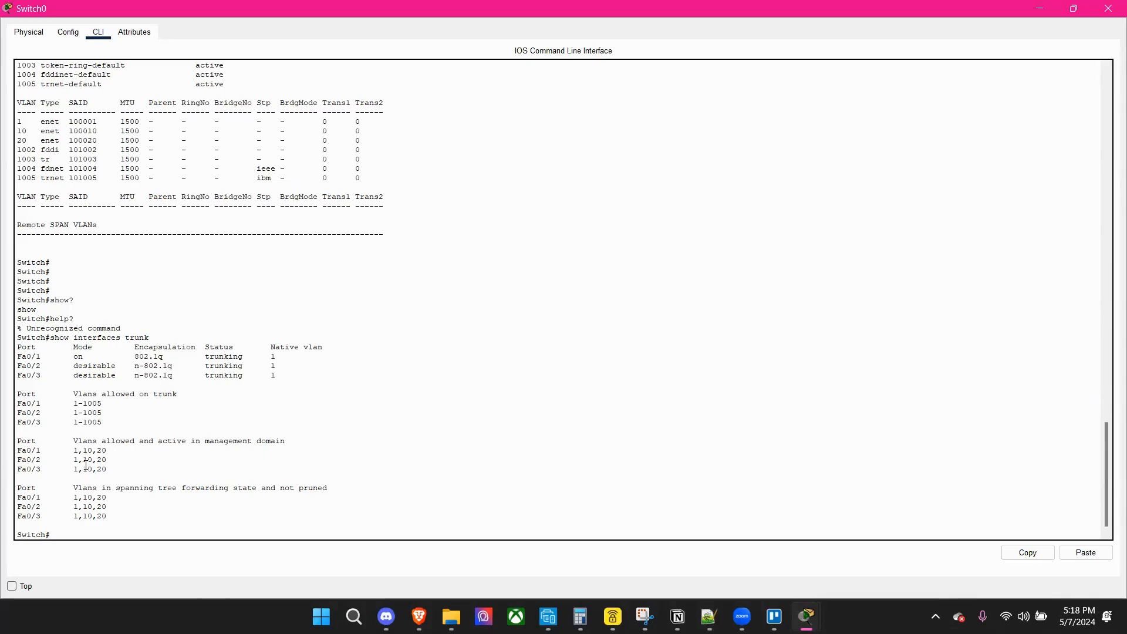
left_click_drag(21, 365, 277, 375)
left_click(32, 360)
scroll(131, 411, "down", 1)
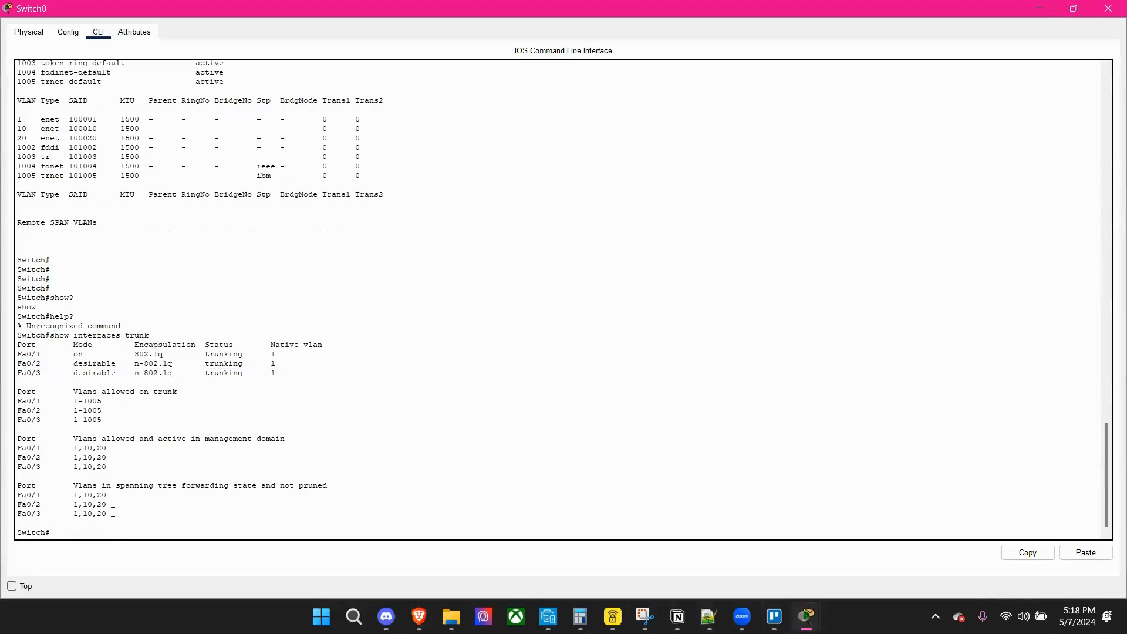
left_click_drag(152, 330, 79, 336)
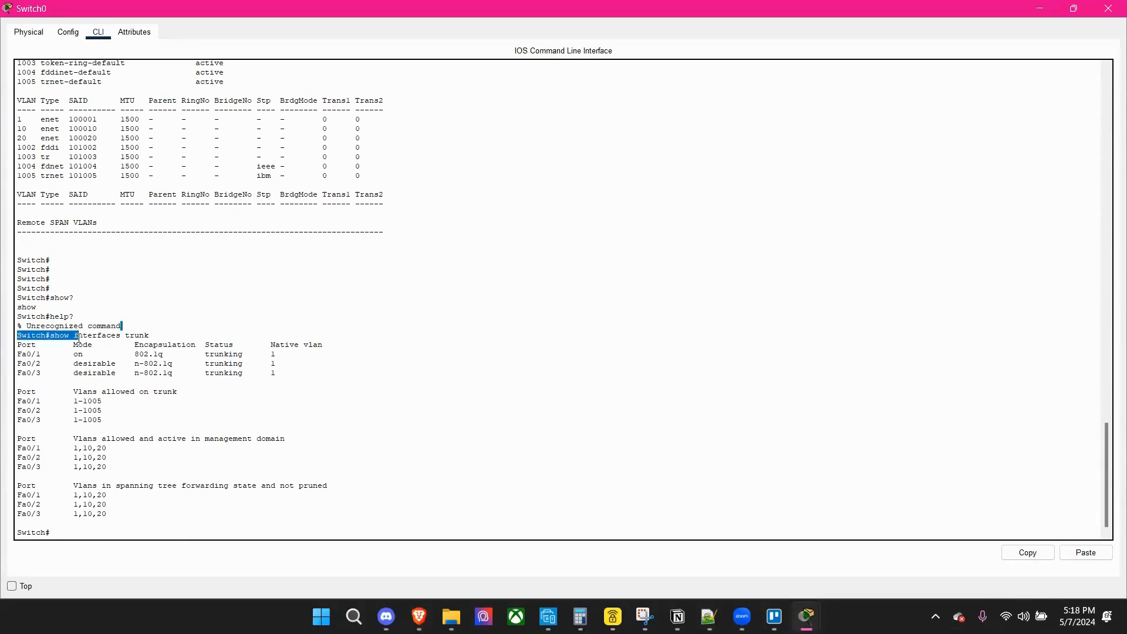
left_click(79, 337)
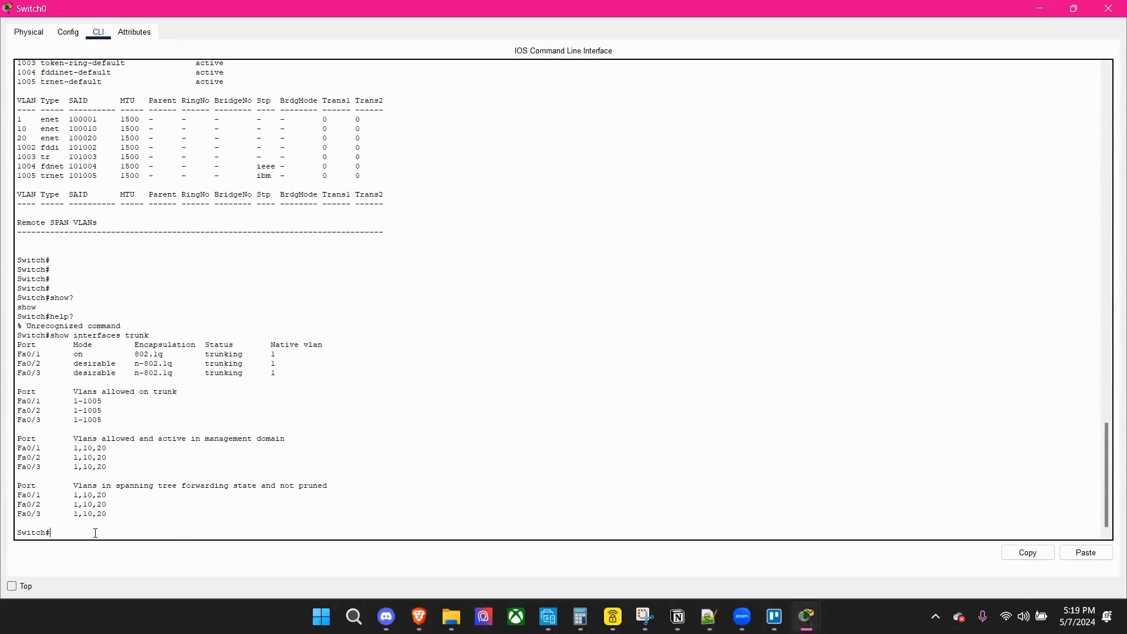
key("Return")
key("Return")
key("Return")
key("Return")
key("Return")
key("Return")
key("Return")
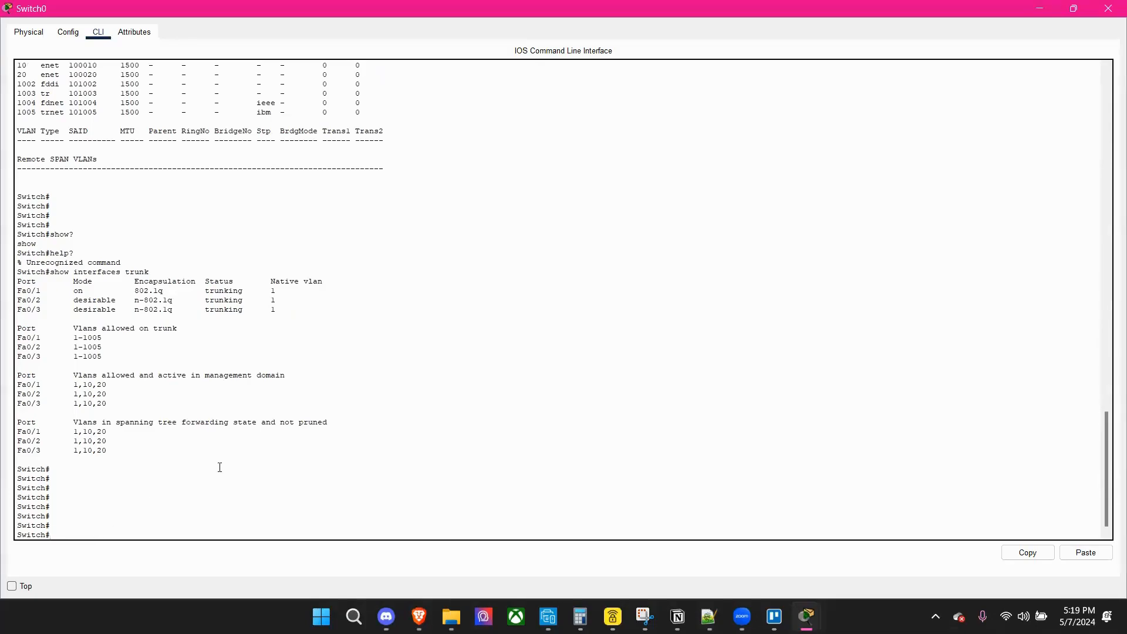
scroll(220, 468, "up", 4)
scroll(314, 385, "down", 4)
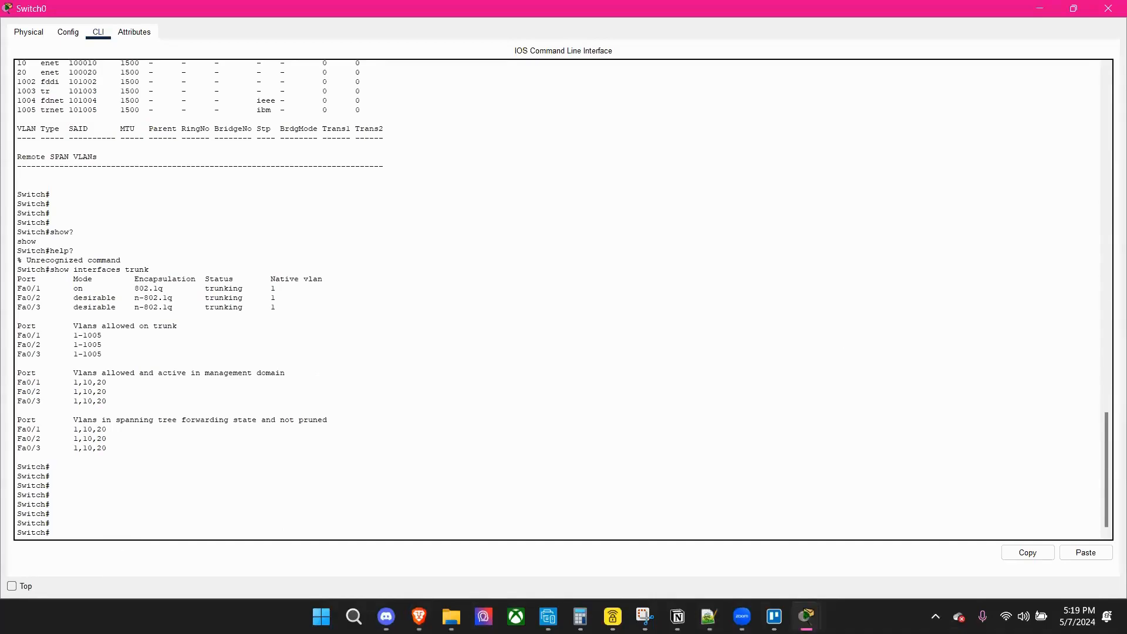
key("alt+Tab")
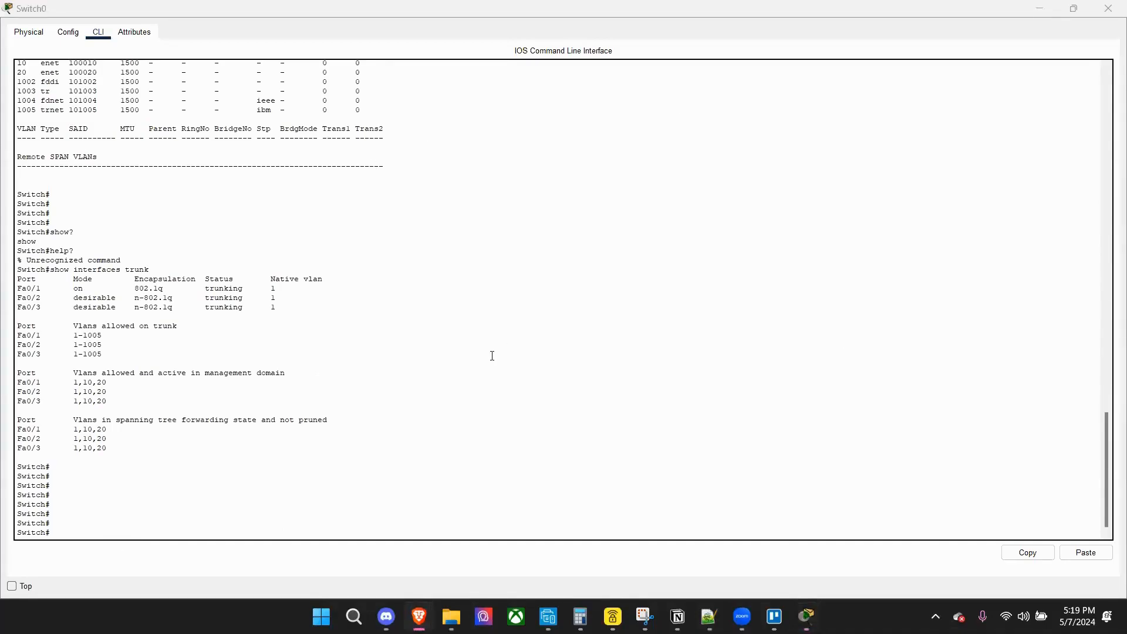
scroll(493, 356, "up", 1)
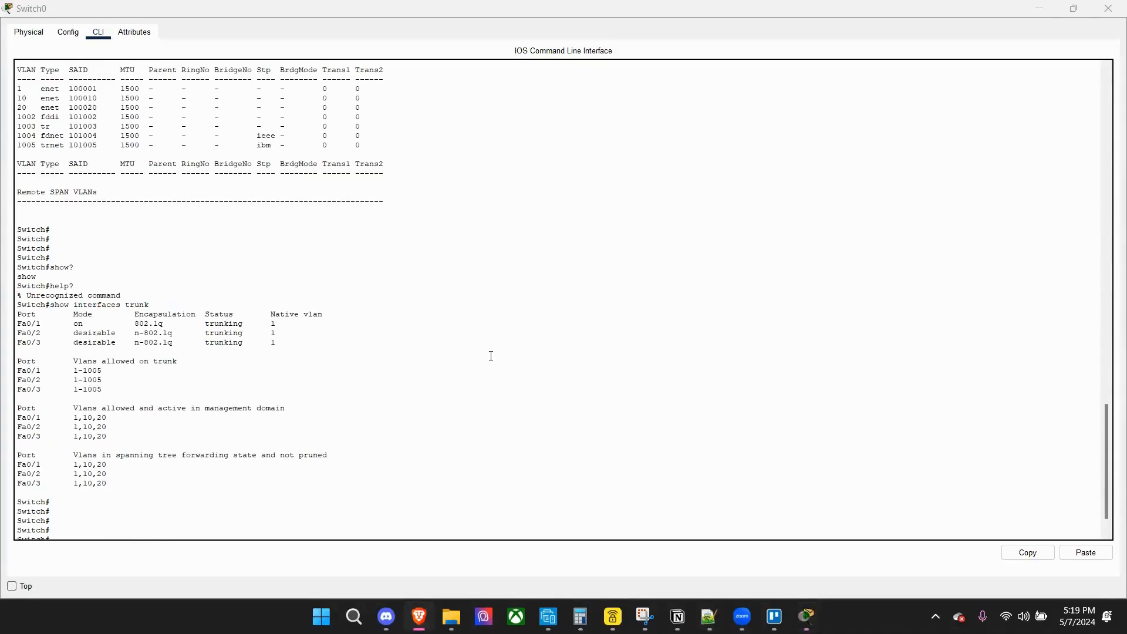
Close Switch0's window and open Switch1's command line in a maximized window at the user prompt.
left_click(1108, 9)
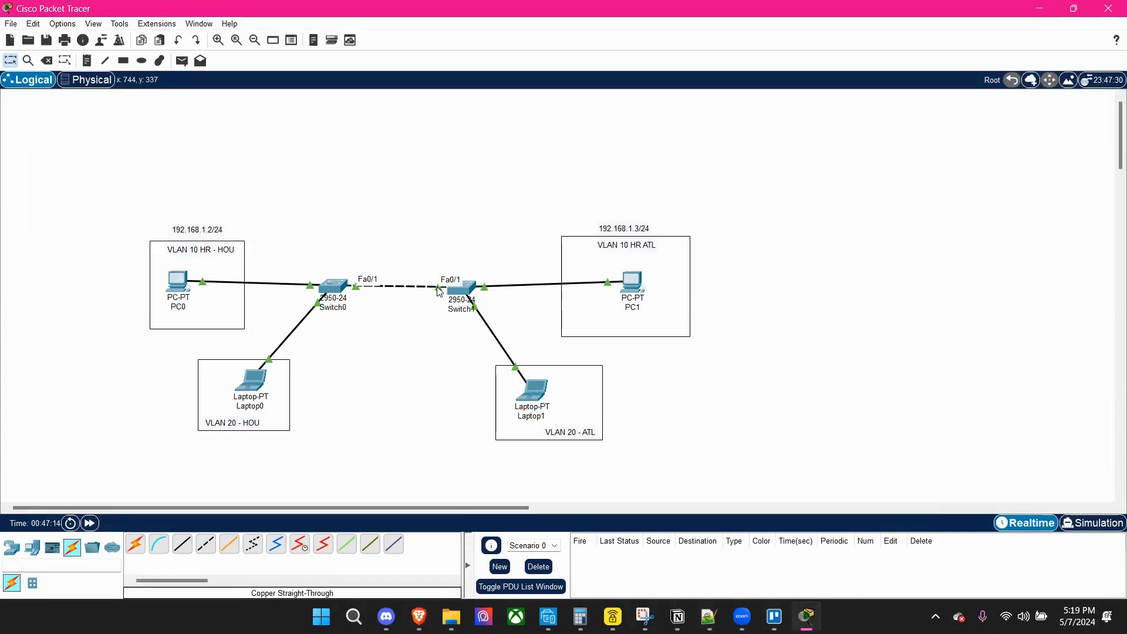
left_click(466, 289)
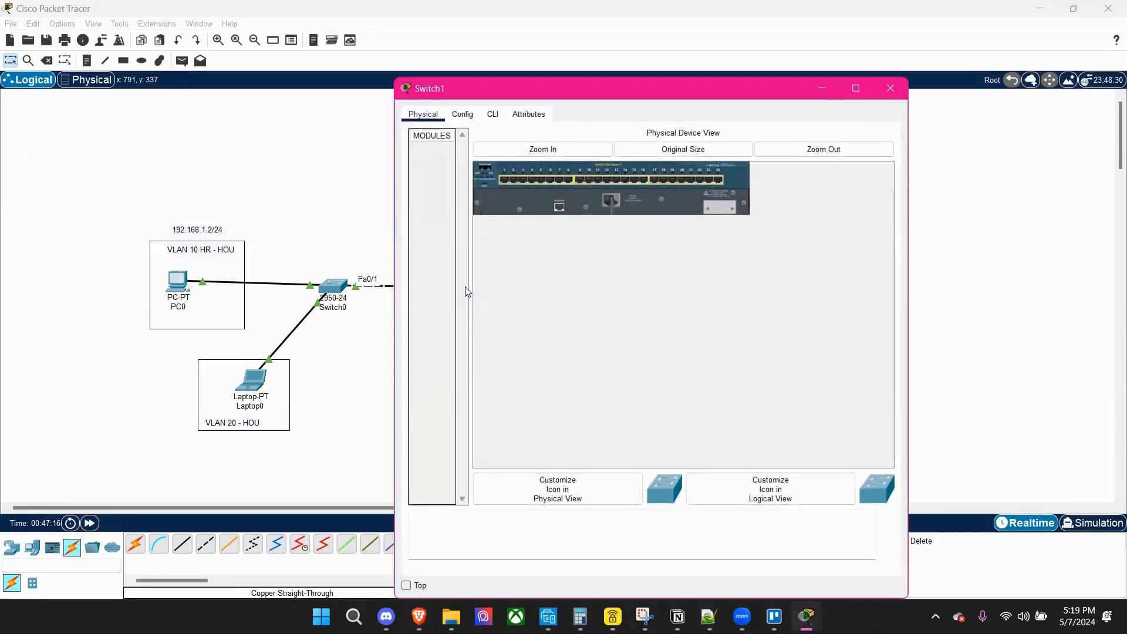
left_click(492, 117)
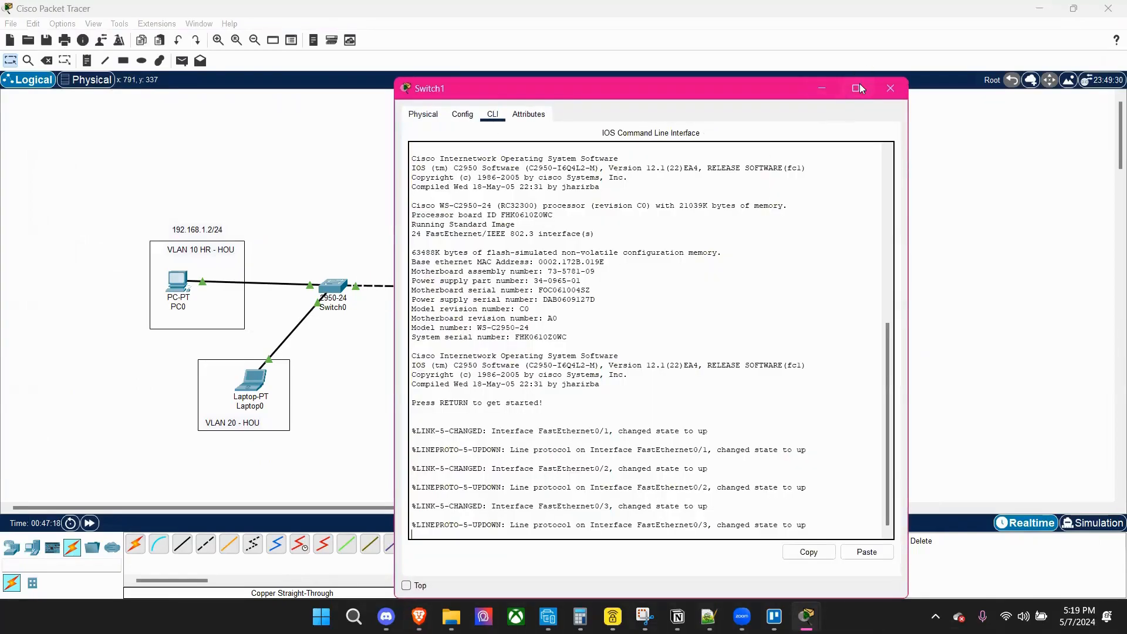
left_click(857, 89)
key("Return")
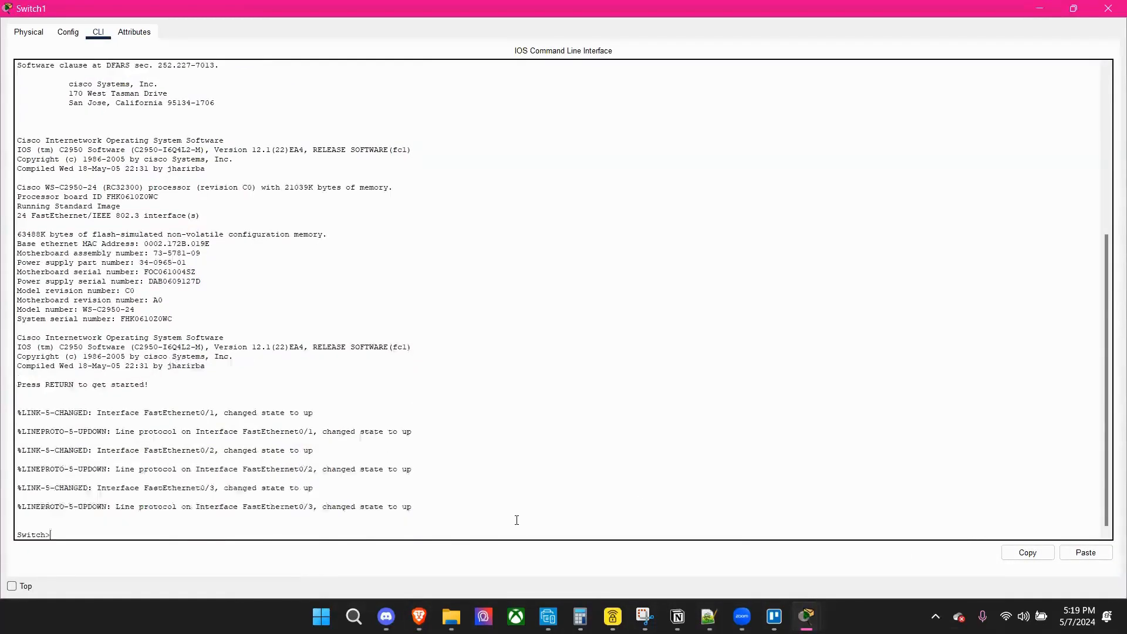
key("Return")
key("Return")
key("Return")
key("Return")
key("Return")
key("Return")
Enter privileged mode with en and global configuration mode with conf t on Switch1.
type("en")
key("Return")
key("Return")
key("Return")
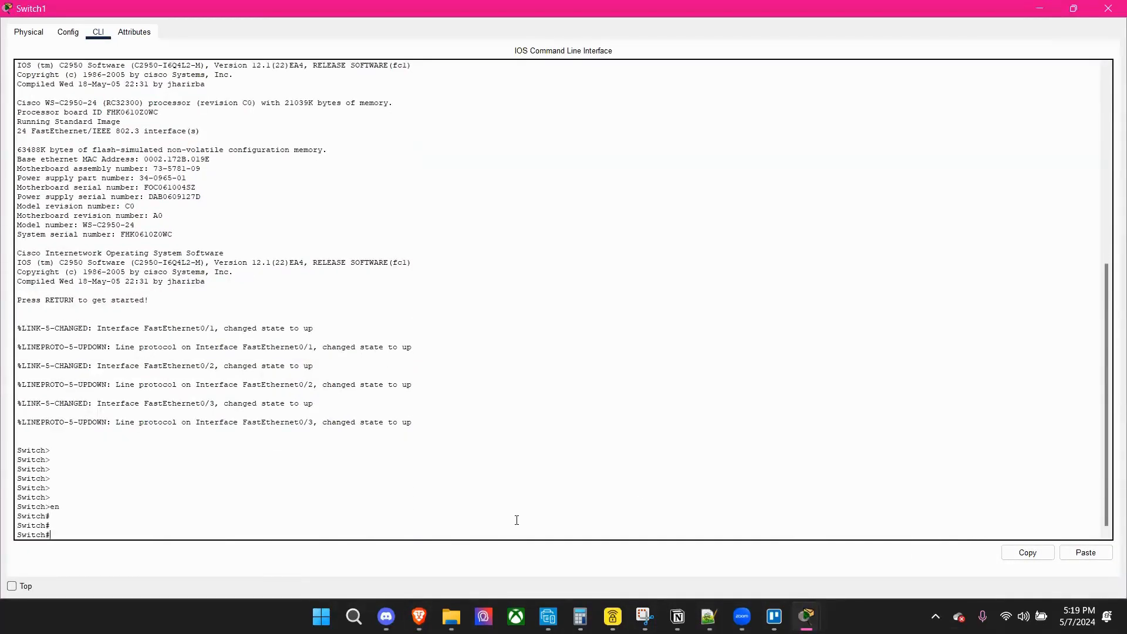
key("Return")
type("conf t")
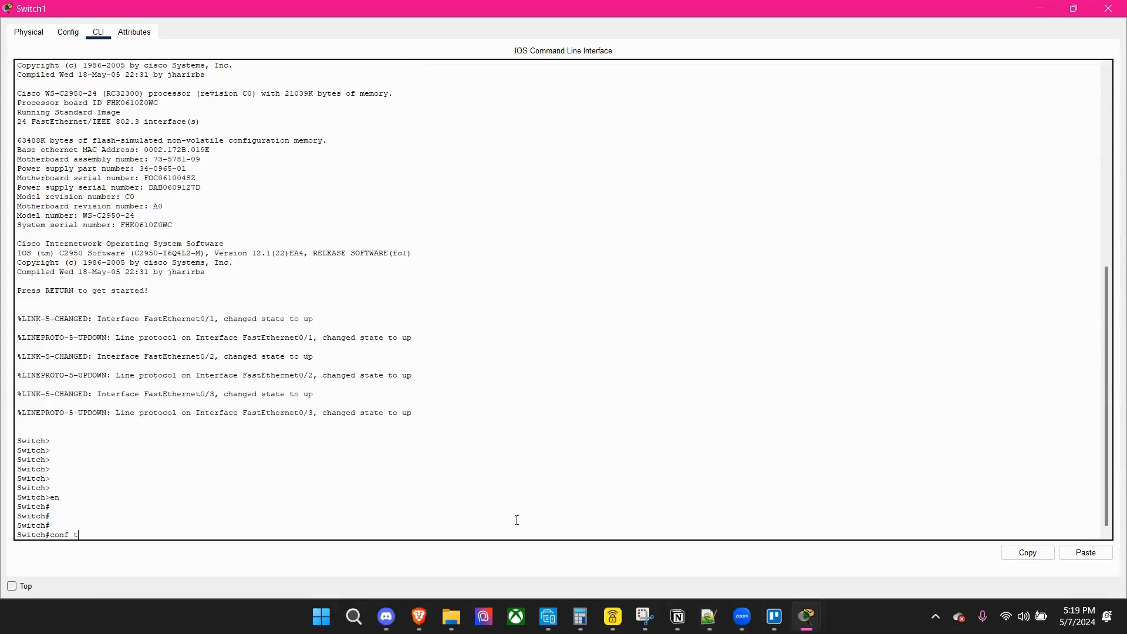
key("Return")
key("Return")
key("Return")
key("Return")
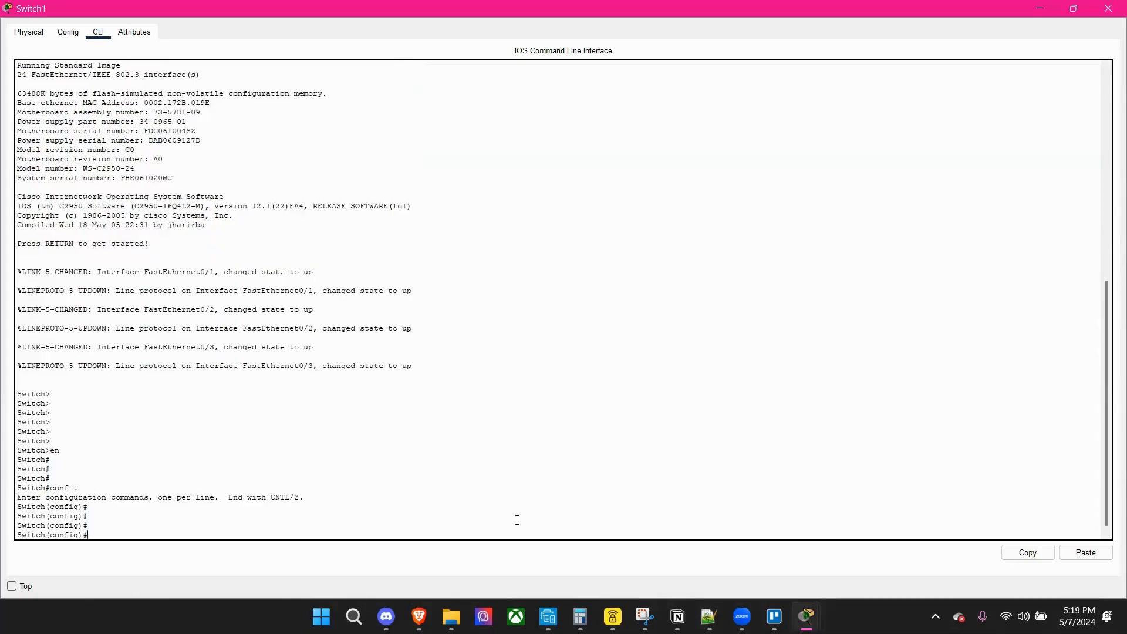
Create VLAN 10 on Switch1, name it HR, and exit back to global configuration mode.
type("vlan 10")
key("Return")
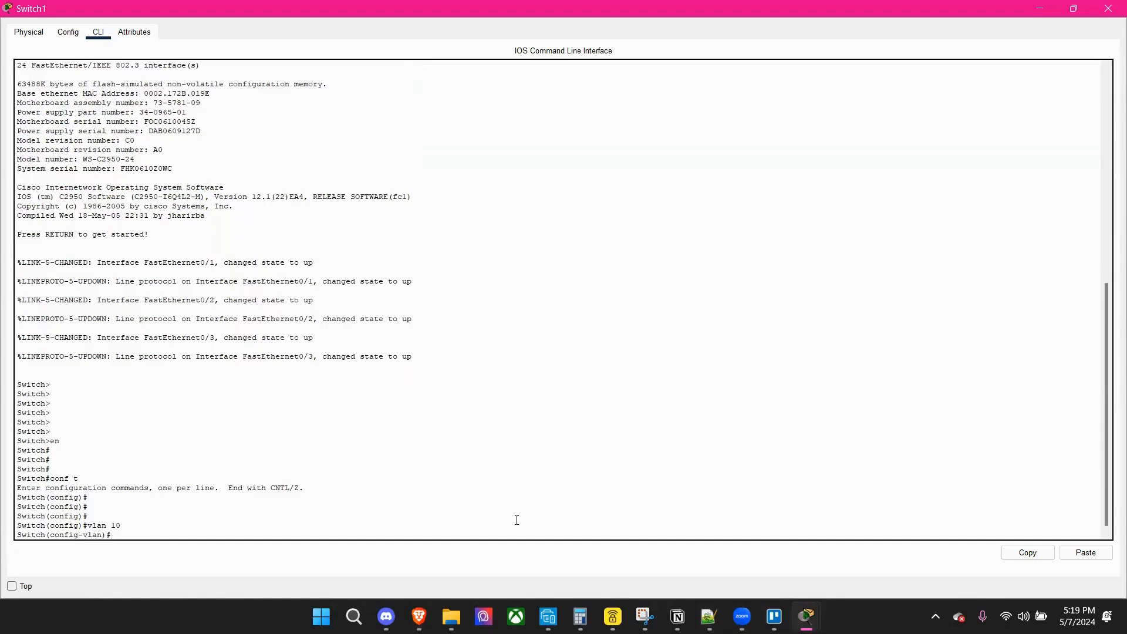
type("name HR")
key("Return")
key("Return")
key("Return")
key("Return")
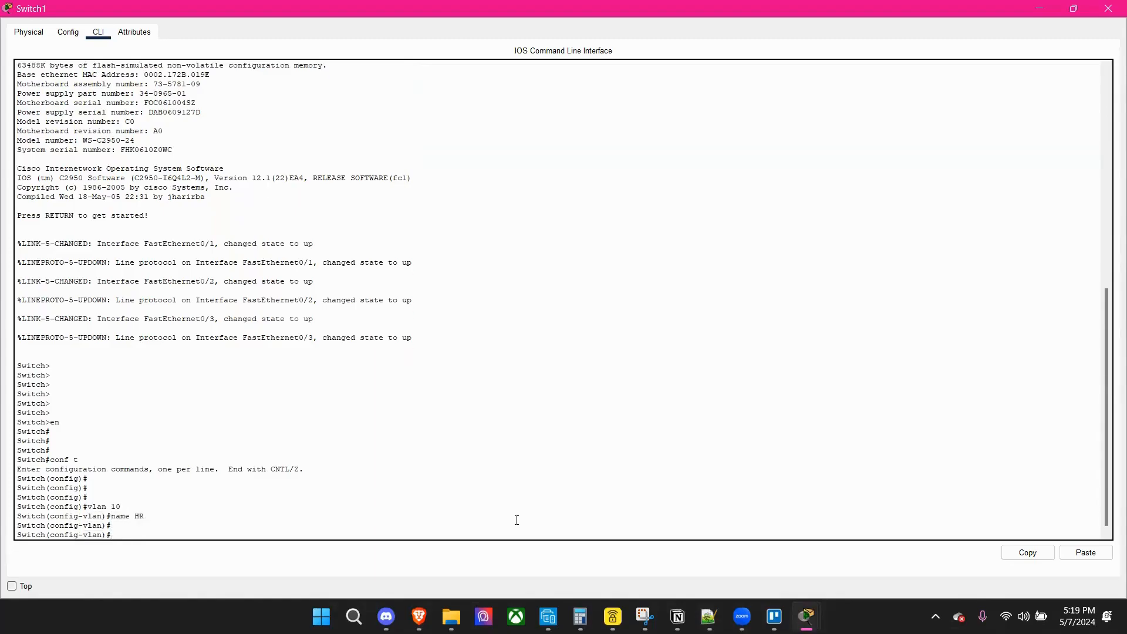
type("exit")
key("Return")
key("Return")
key("Return")
key("Return")
key("Return")
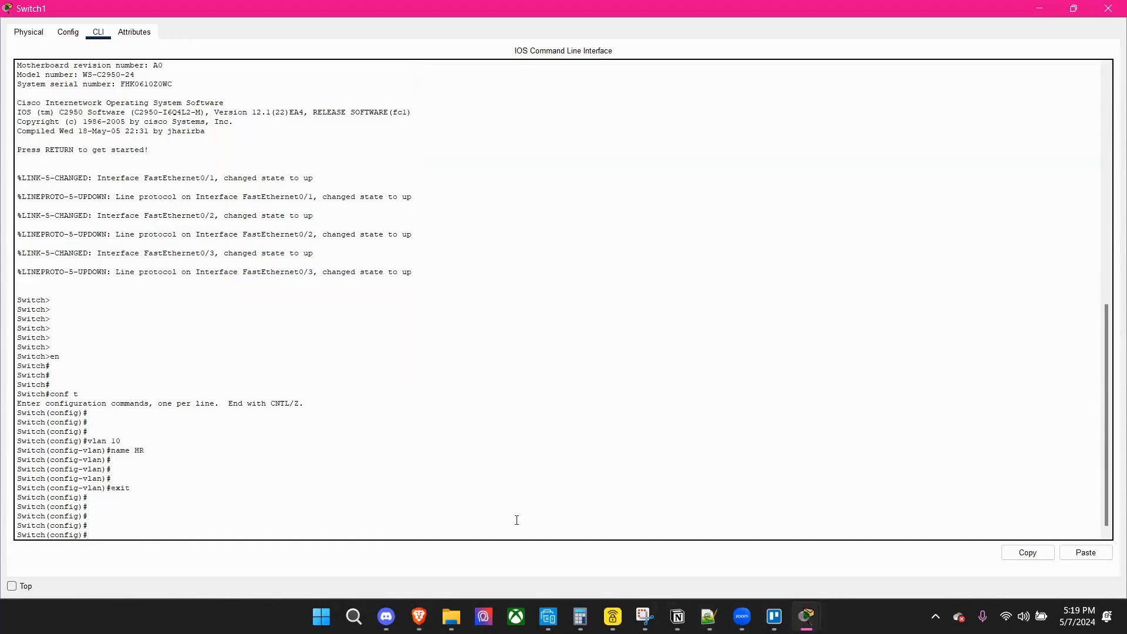
Create VLAN 20 on Switch1, name it Sales, and exit back to global configuration mode.
type("vlan 20")
key("Return")
type("na")
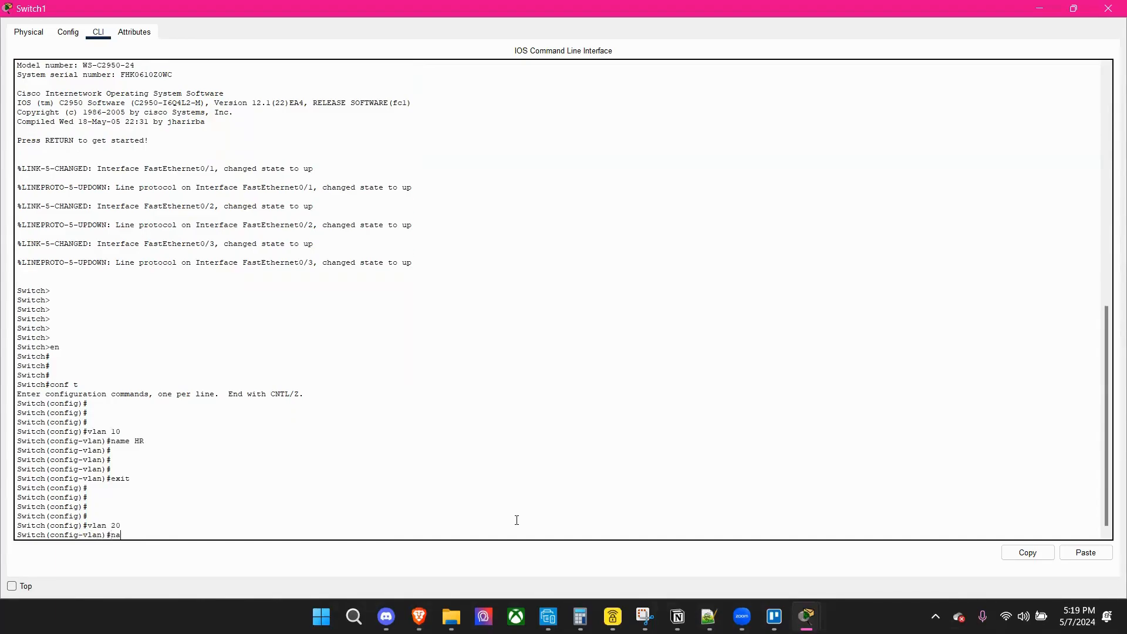
type("me Sales")
key("Return")
key("Return")
key("Return")
key("Return")
type("exit")
key("Return")
key("Return")
key("Return")
key("Return")
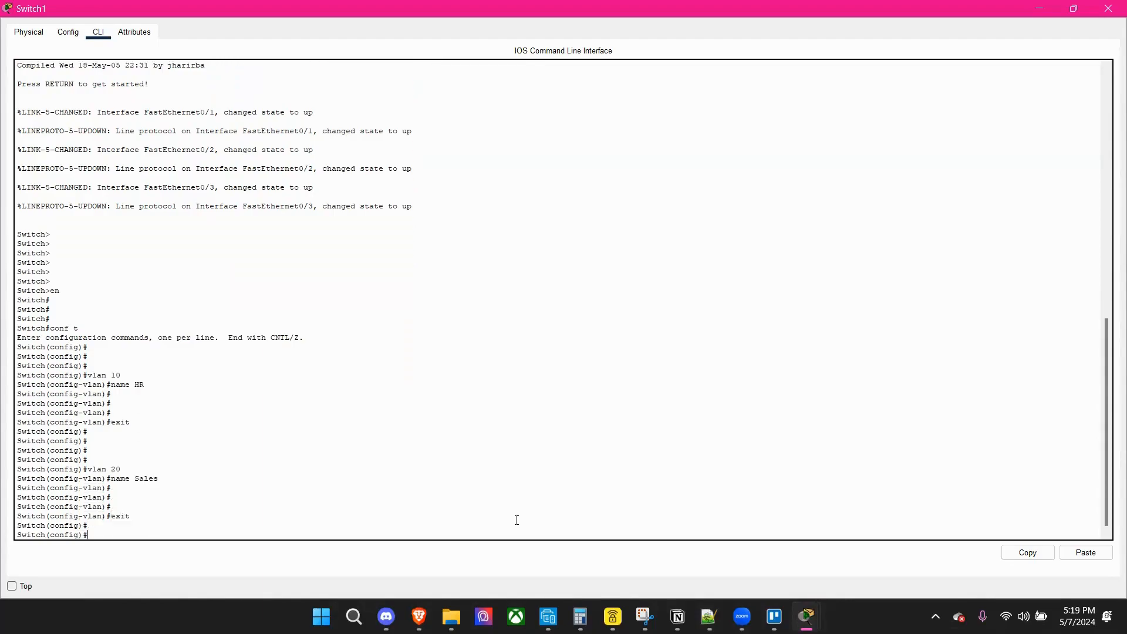
Save Switch1's configuration with do wr and exit to privileged mode.
type("do wr")
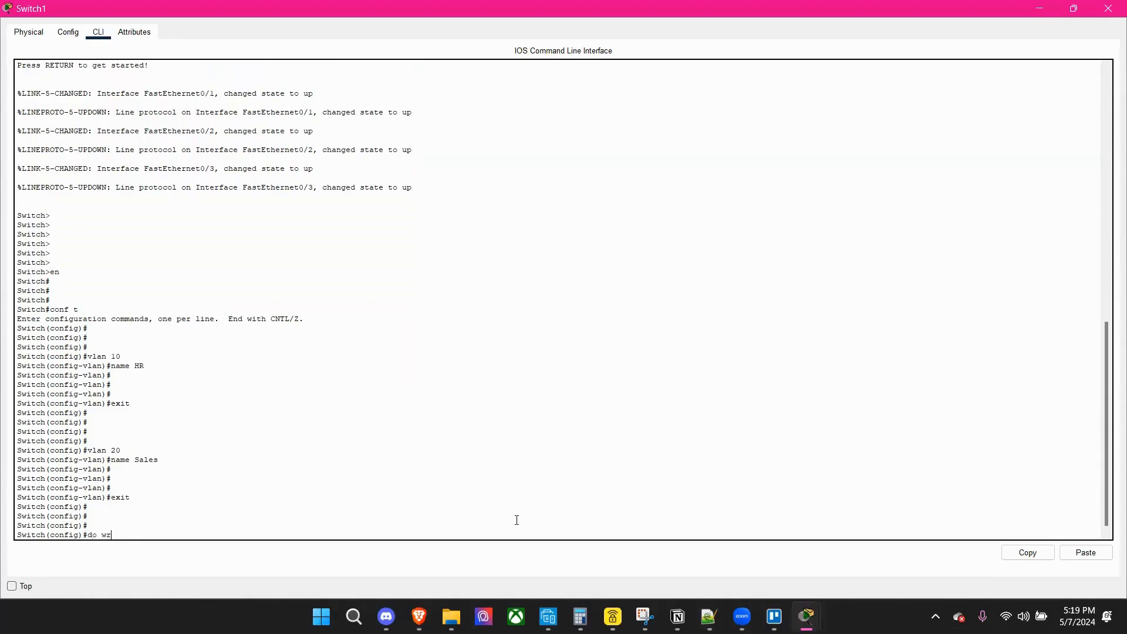
key("Return")
key("Return")
key("Return")
key("Return")
key("Return")
type("e")
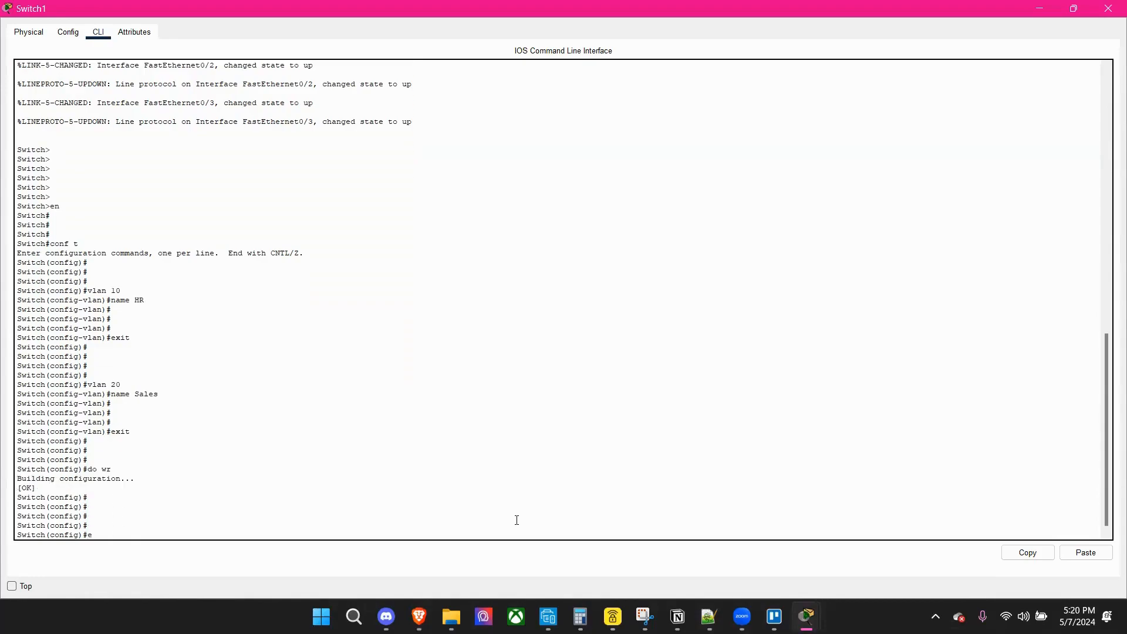
type("xit")
Enter global configuration mode on Switch1 with conf t.
key("Return")
key("Return")
key("Return")
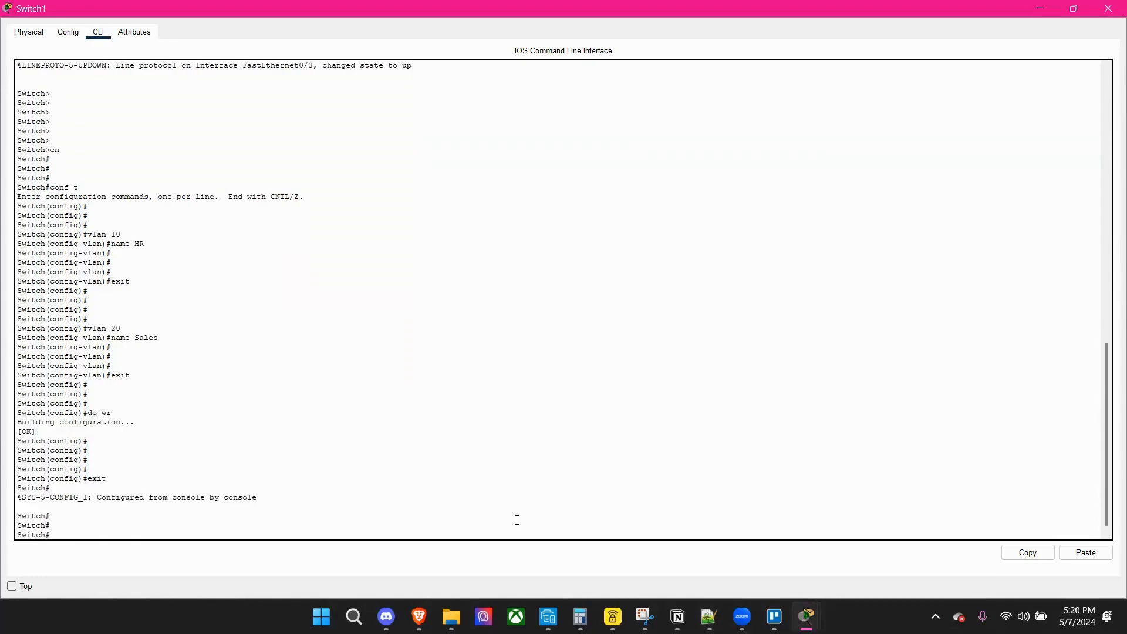
type("conf t")
key("Return")
key("Return")
key("Return")
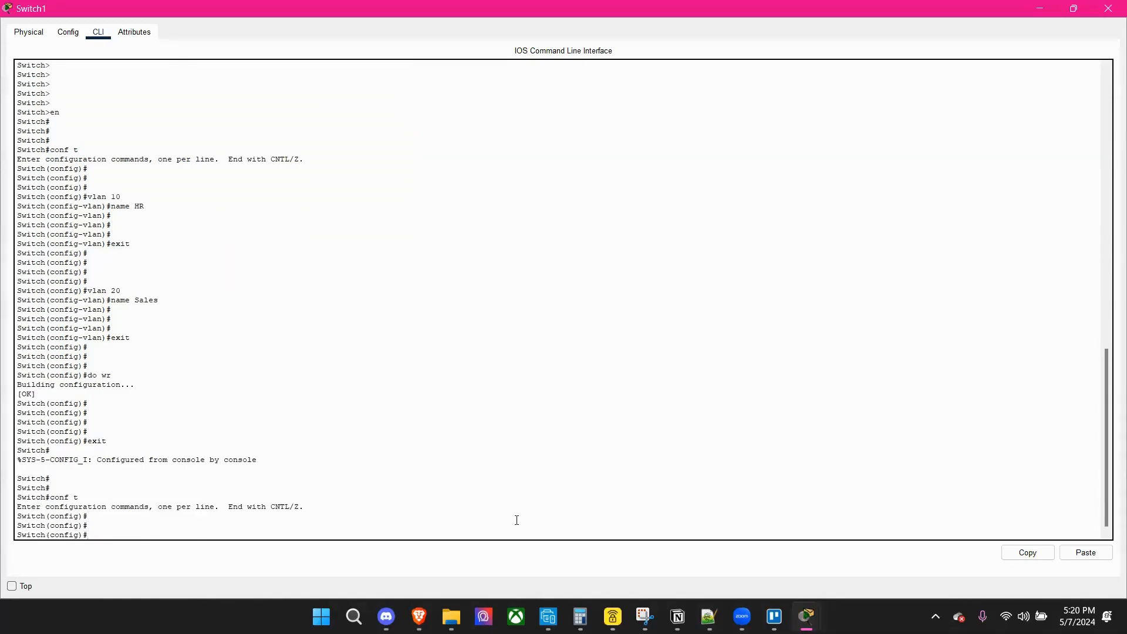
Assign Switch1's interface fa0/2 to VLAN 10 with switchport access vlan 10, and exit interface configuration.
type("interf")
key("Tab")
type("fa02")
key("BackSpace")
key("BackSpace")
type("/")
key("BackSpace")
type("0/2")
key("Return")
type("switc")
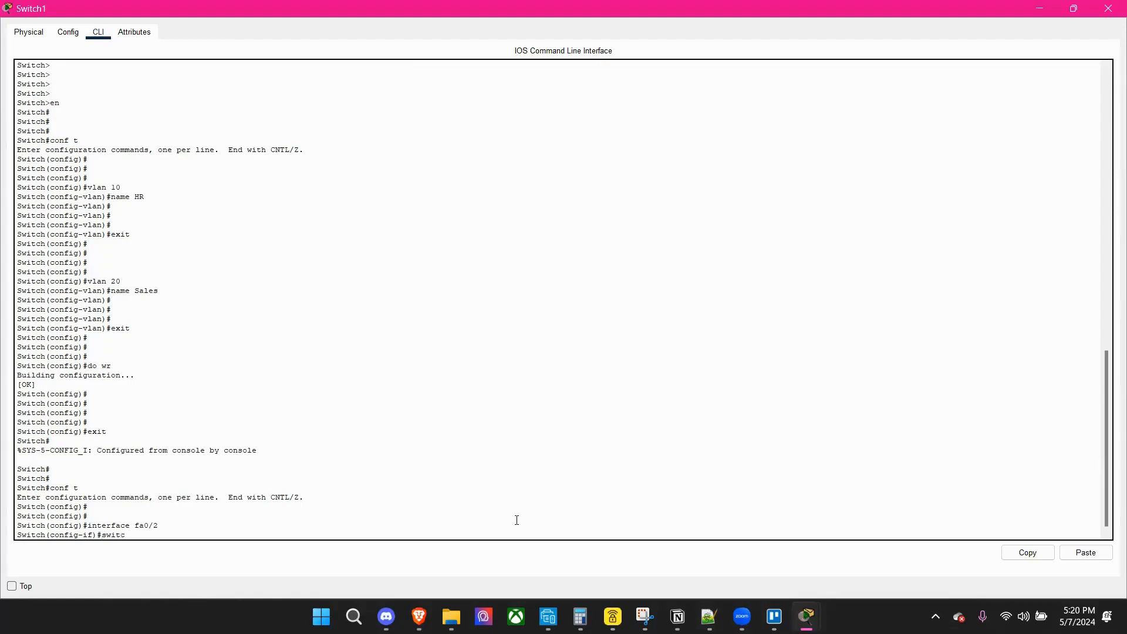
type("hport acce")
type("ss vlan 2")
key("Return")
type("exit")
key("Return")
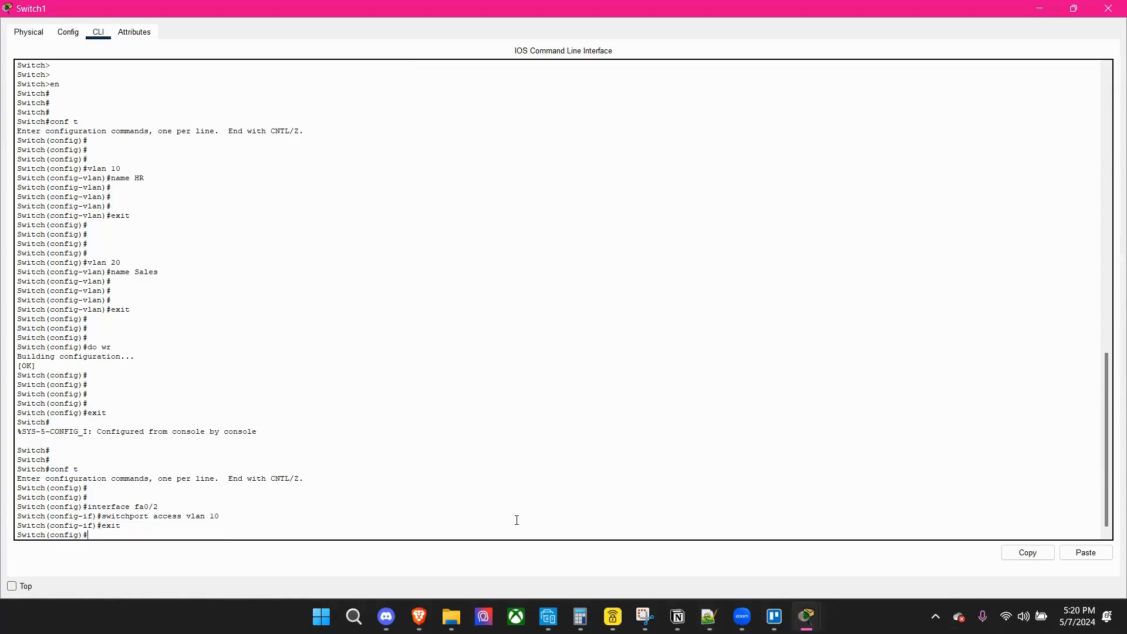
Assign Switch1's interface fa0/3 to VLAN 20 with switchport access vlan 20, and exit interface configuration.
type("int fa0/3")
key("Return")
type("s")
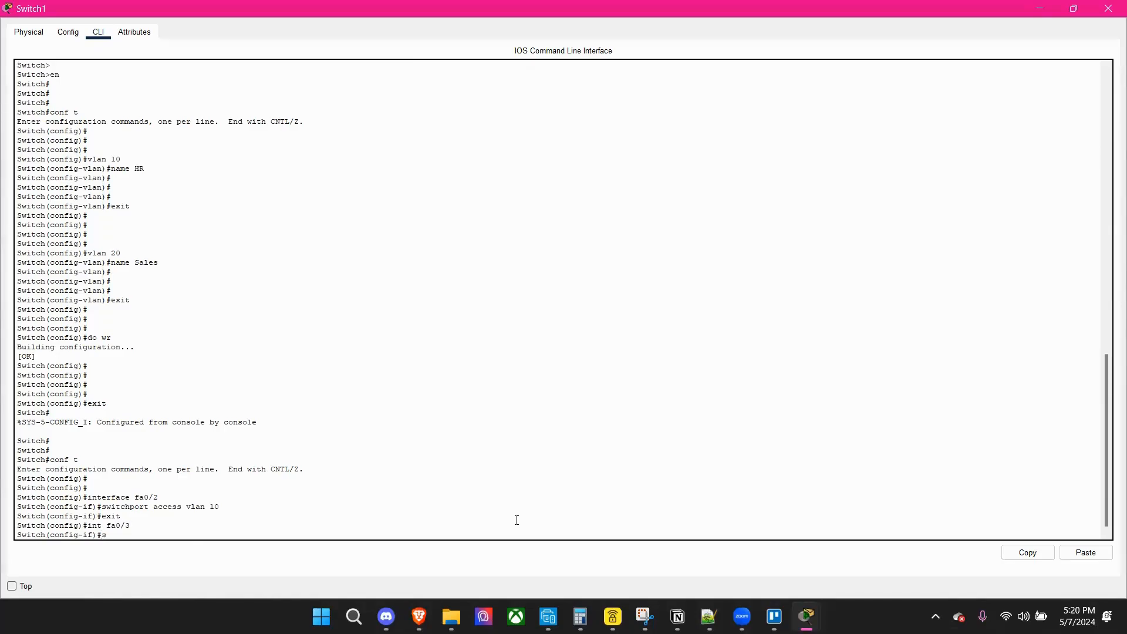
type("witchport access vlan 20")
key("Return")
type("exit")
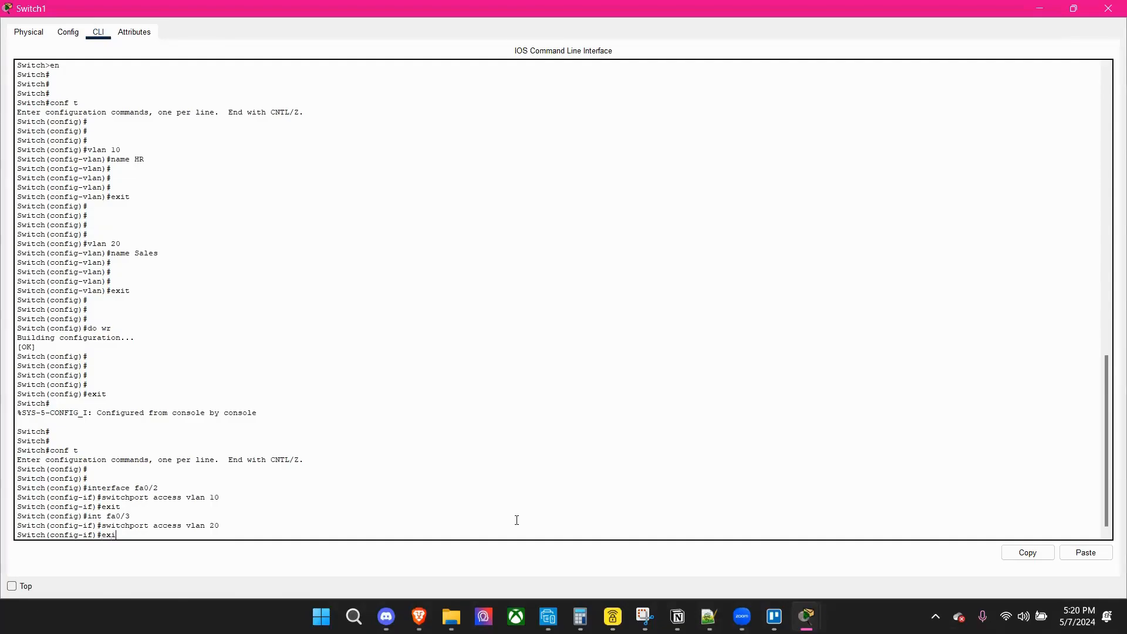
key("Return")
key("Return")
key("Return")
key("Return")
key("Return")
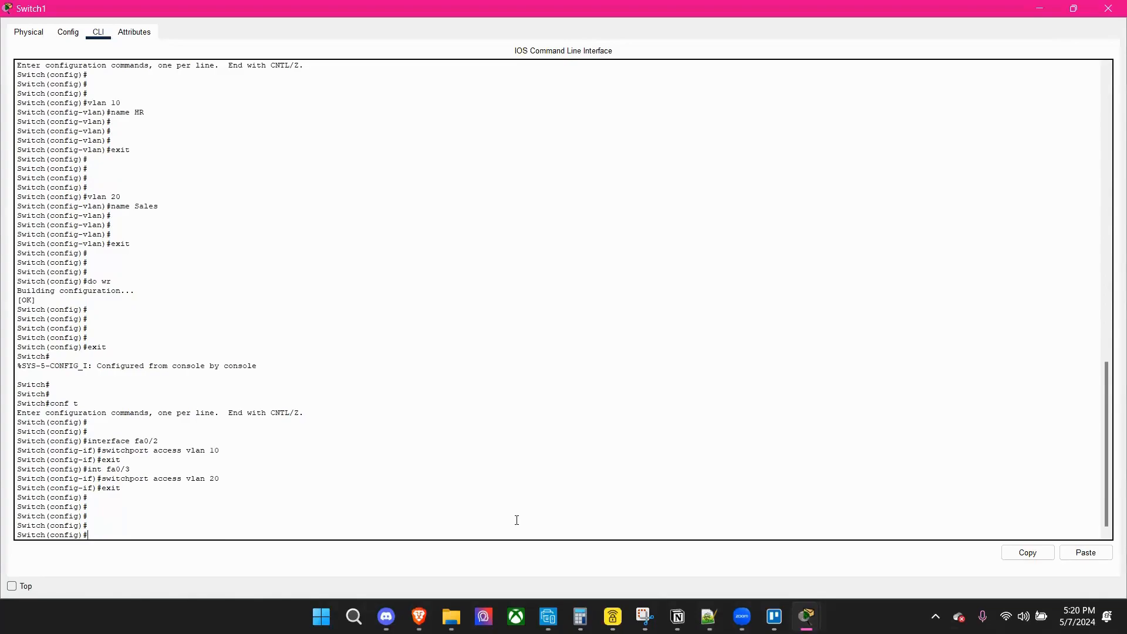
Set Switch1's interface fa0/1 to trunk mode with switchport mode trunk, and exit interface configuration.
type("inter fa0/1")
key("Return")
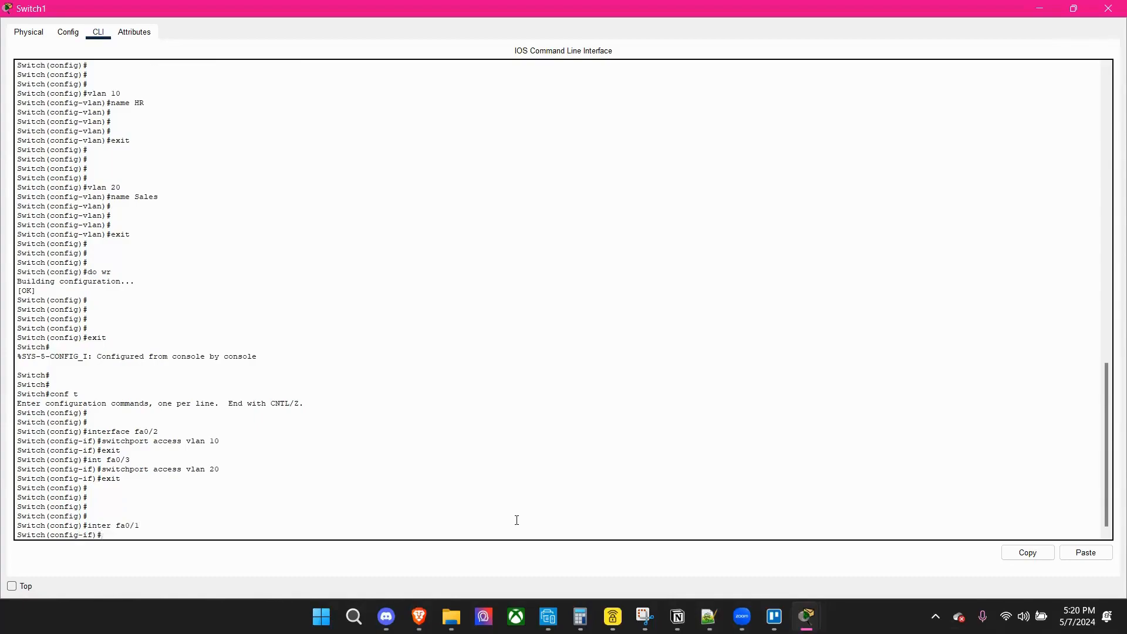
type("swtich")
key("BackSpace")
key("BackSpace")
key("BackSpace")
key("BackSpace")
type("itchport mode trunk")
key("Return")
key("Return")
key("Return")
type("exit")
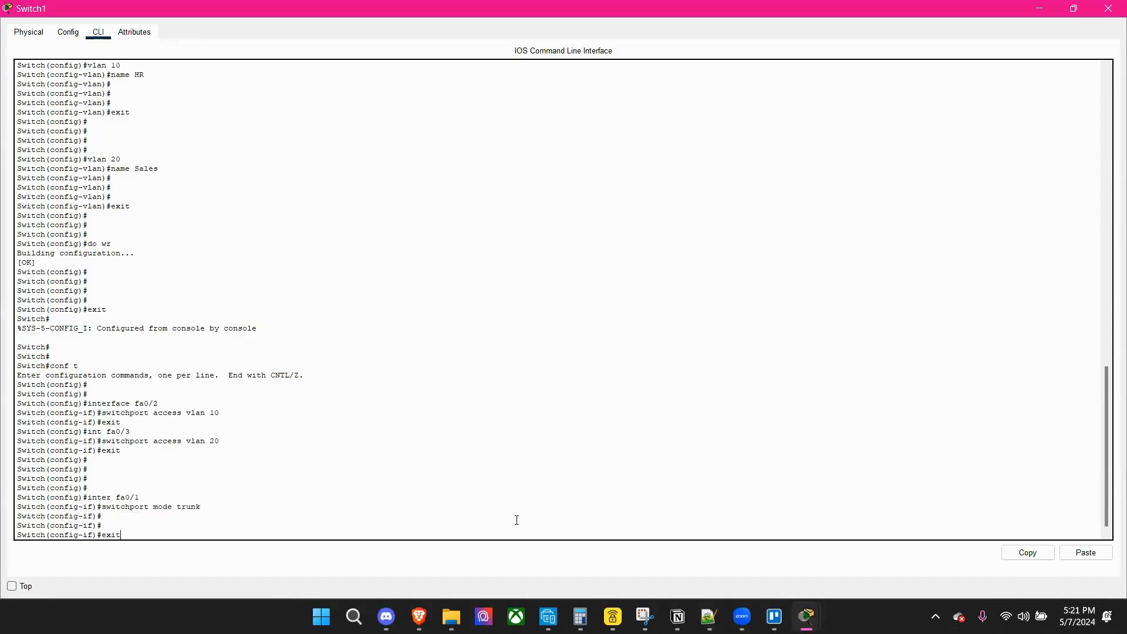
key("Return")
key("Return")
key("Return")
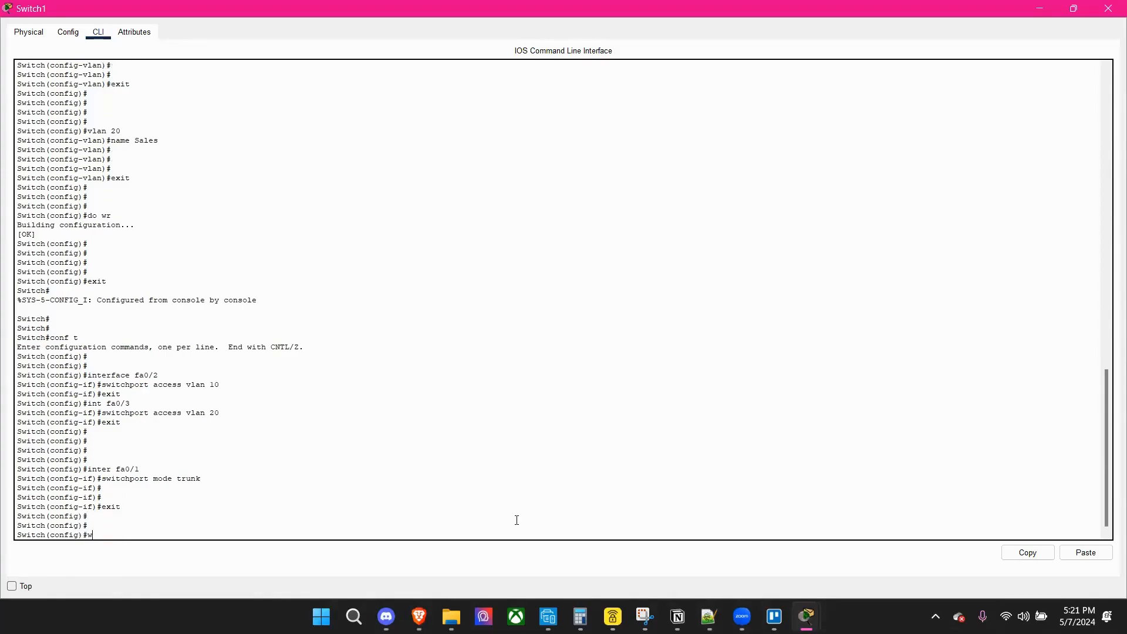
Save the VLAN port and trunk configuration on Switch1 with do wr, and exit to privileged mode.
type("do wr")
key("Return")
key("Return")
key("Return")
key("Return")
key("Return")
key("Return")
key("Return")
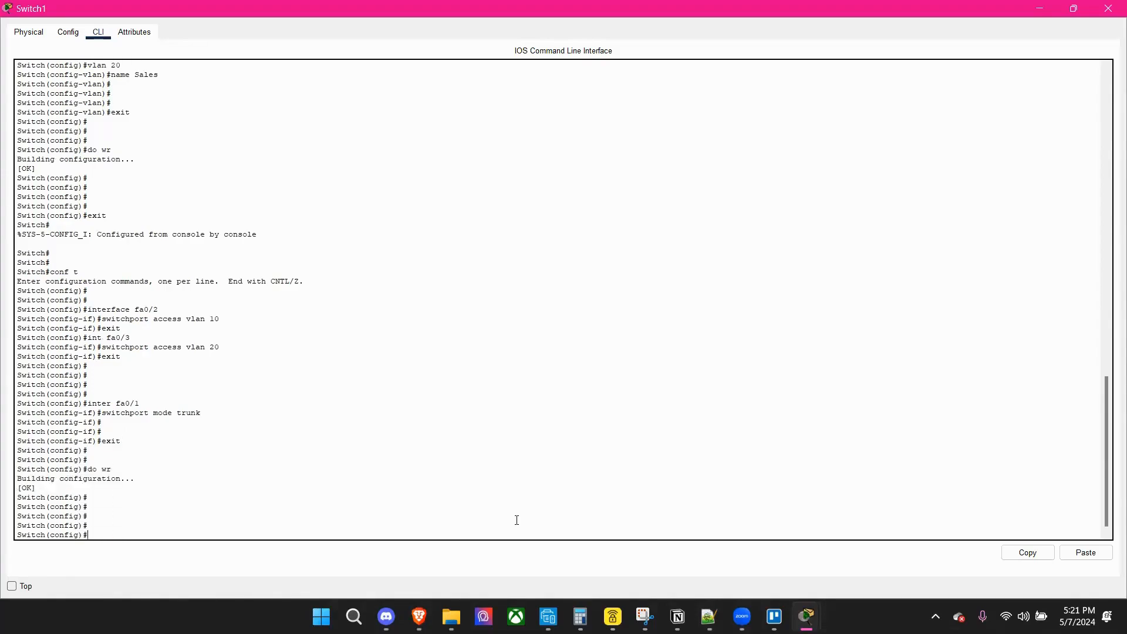
type("show")
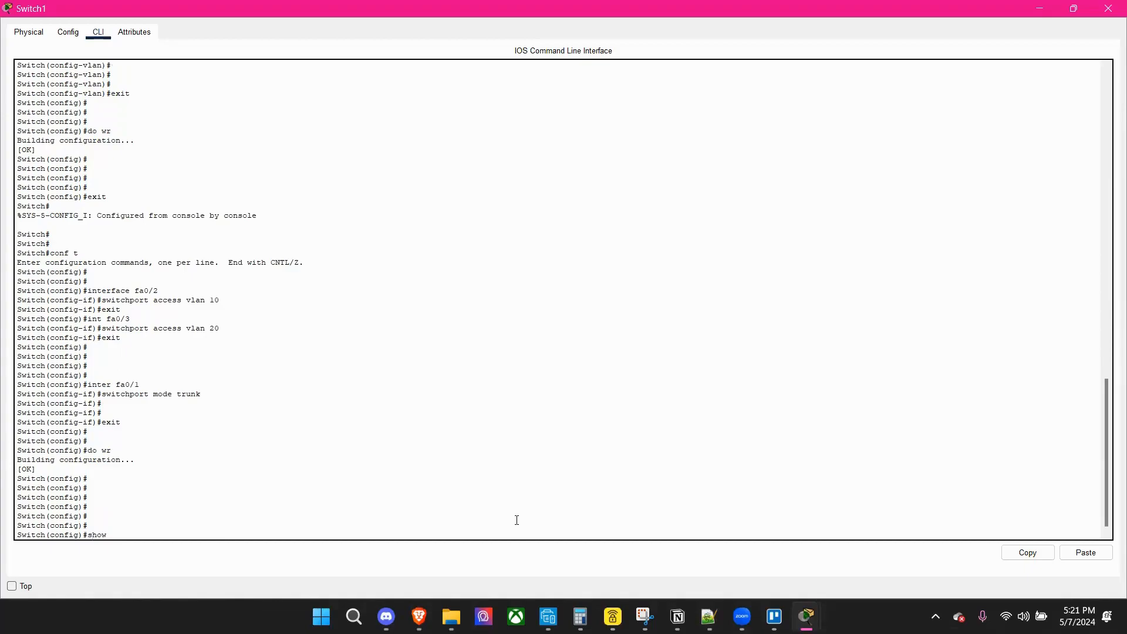
key("BackSpace")
key("BackSpace")
key("BackSpace")
key("BackSpace")
type("exit")
key("Return")
key("Return")
key("Return")
key("Return")
key("Return")
Display Switch1's trunk ports with show interfaces trunk.
type("sh")
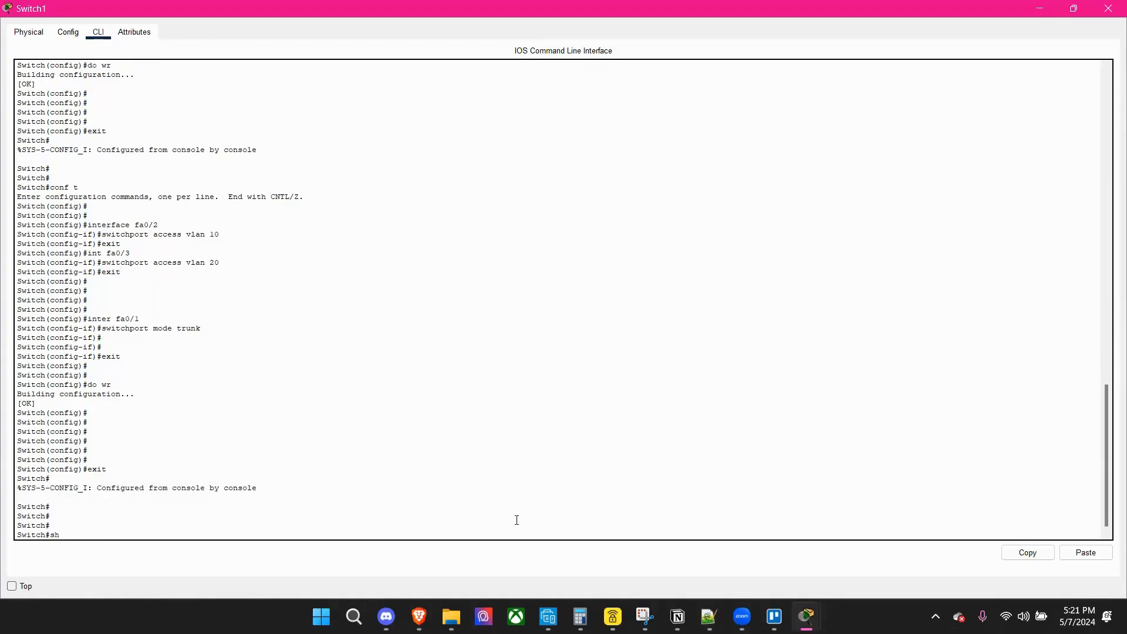
type("ow interfaces trunk")
key("Return")
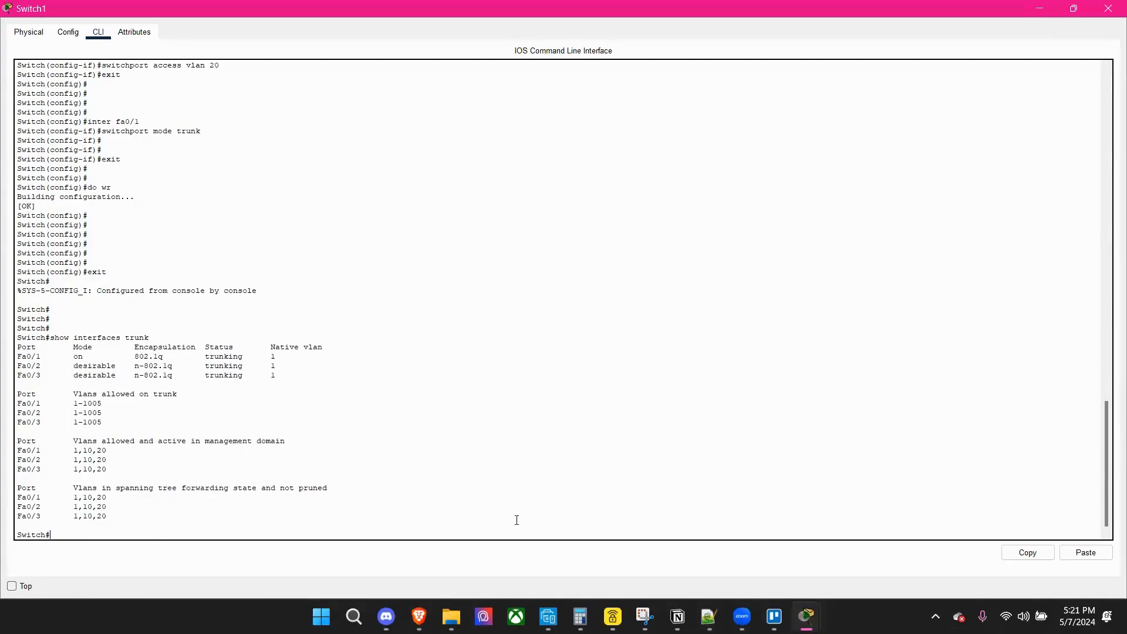
key("Return")
key("Return")
key("Return")
Display Switch1's full VLAN table with show vlan, review the trunk and VLAN output, and close the switch window.
type("show ")
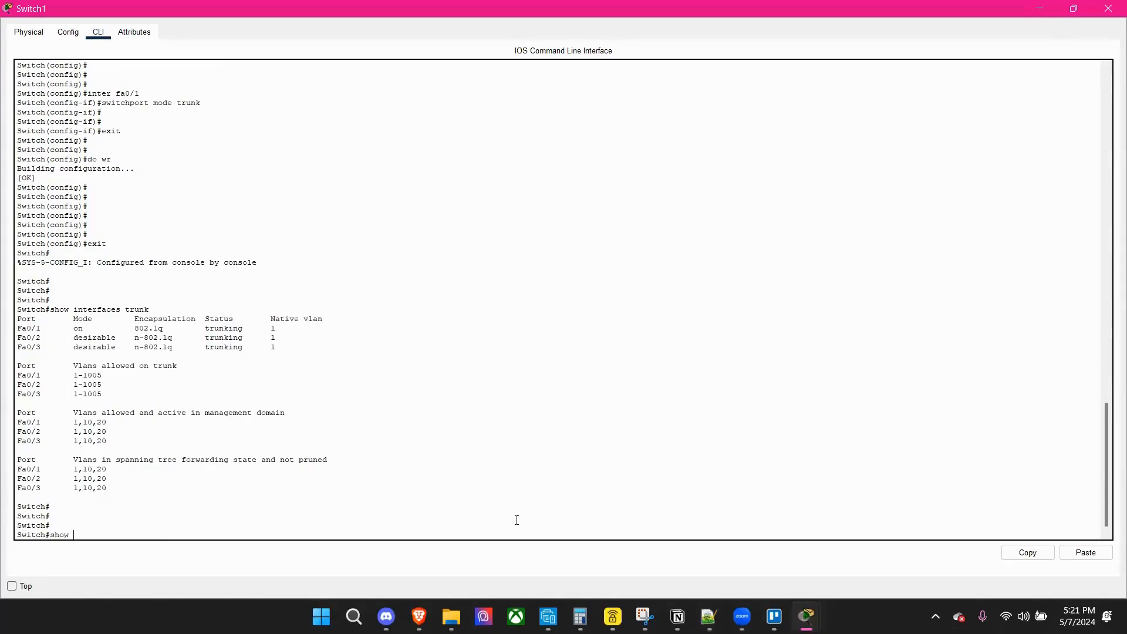
type("vlans")
key("Return")
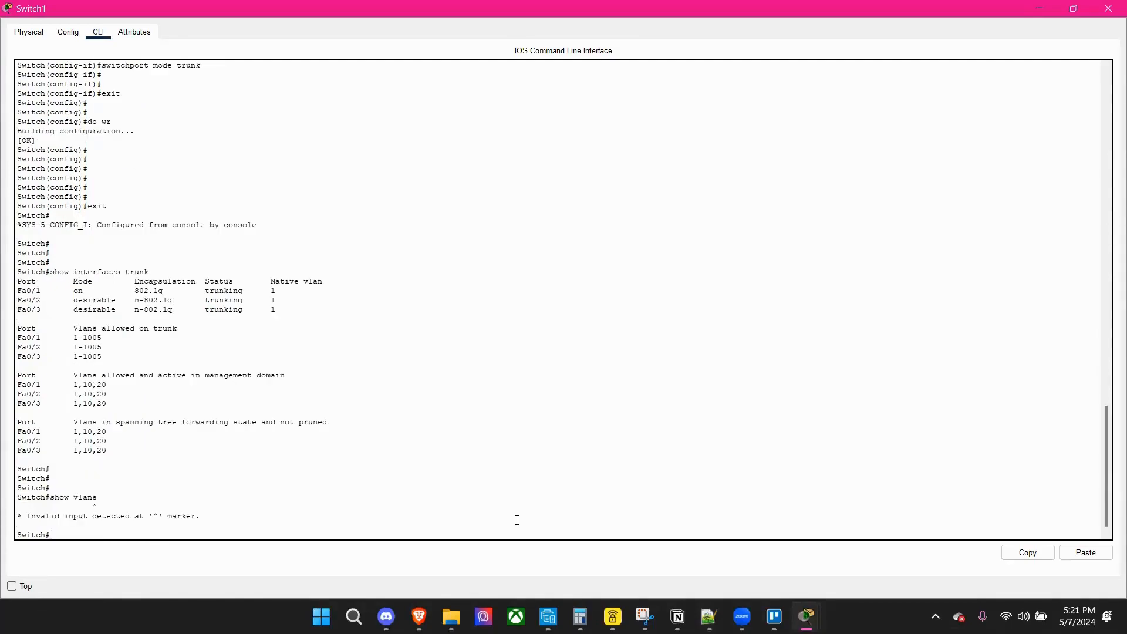
type("show vlan")
key("Return")
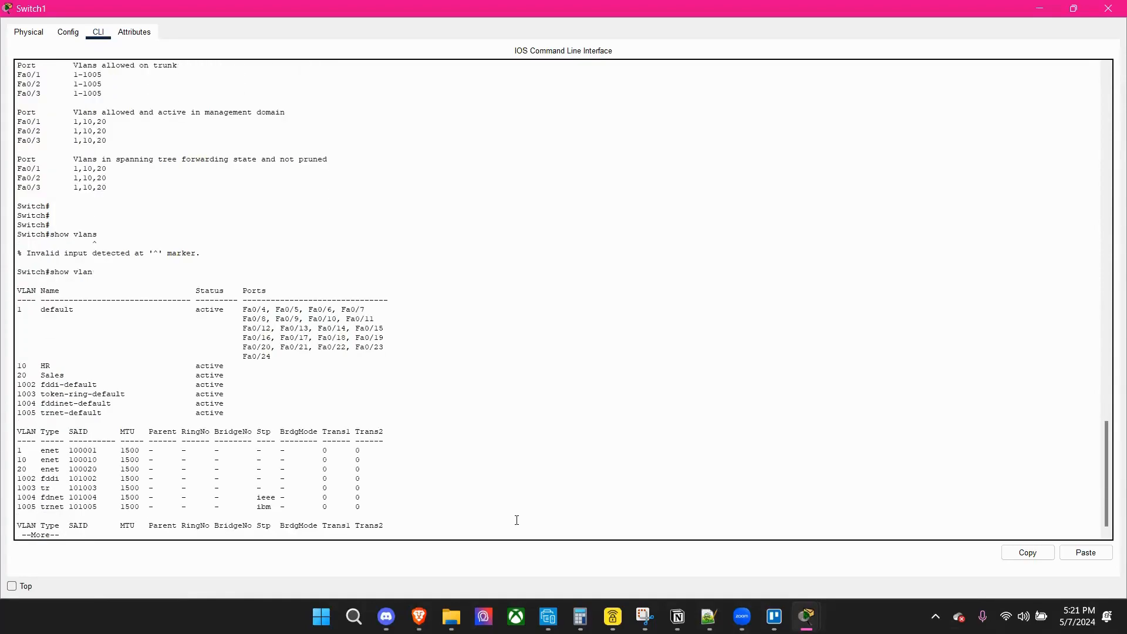
key("Return")
key("Return")
key("Return")
key("Return")
key("Return")
key("Return")
key("Return")
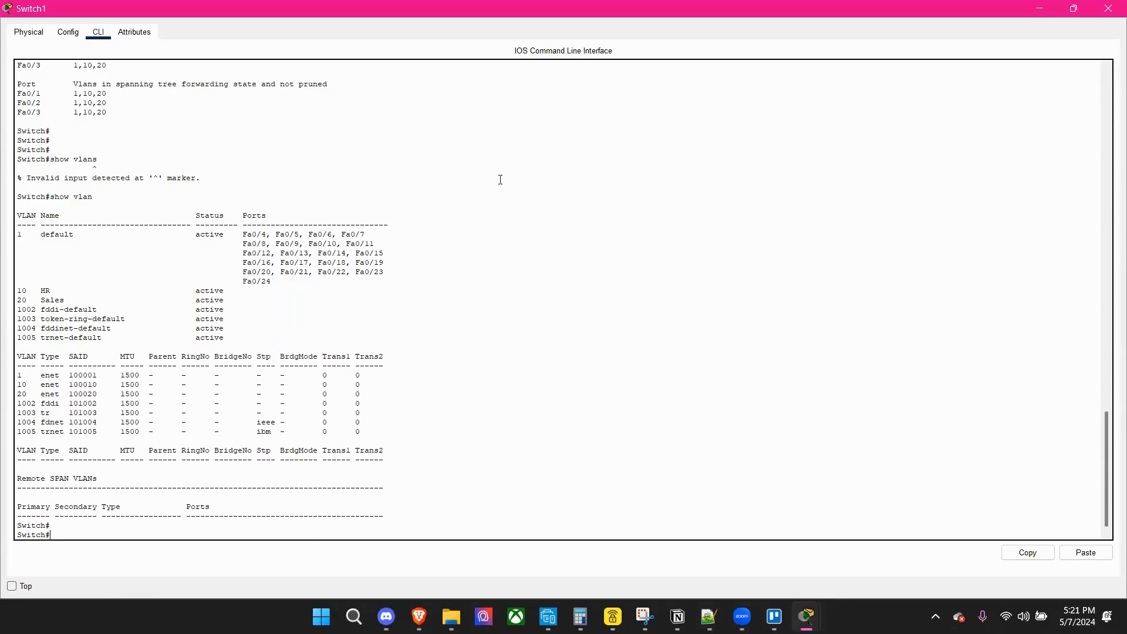
scroll(545, 401, "up", 5)
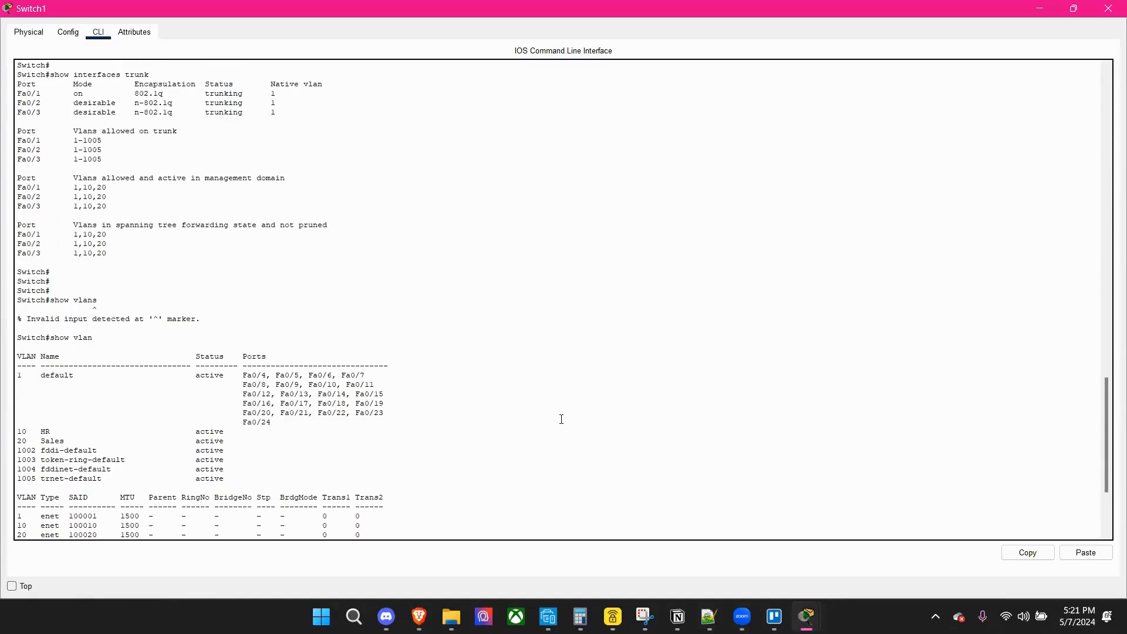
scroll(563, 424, "down", 5)
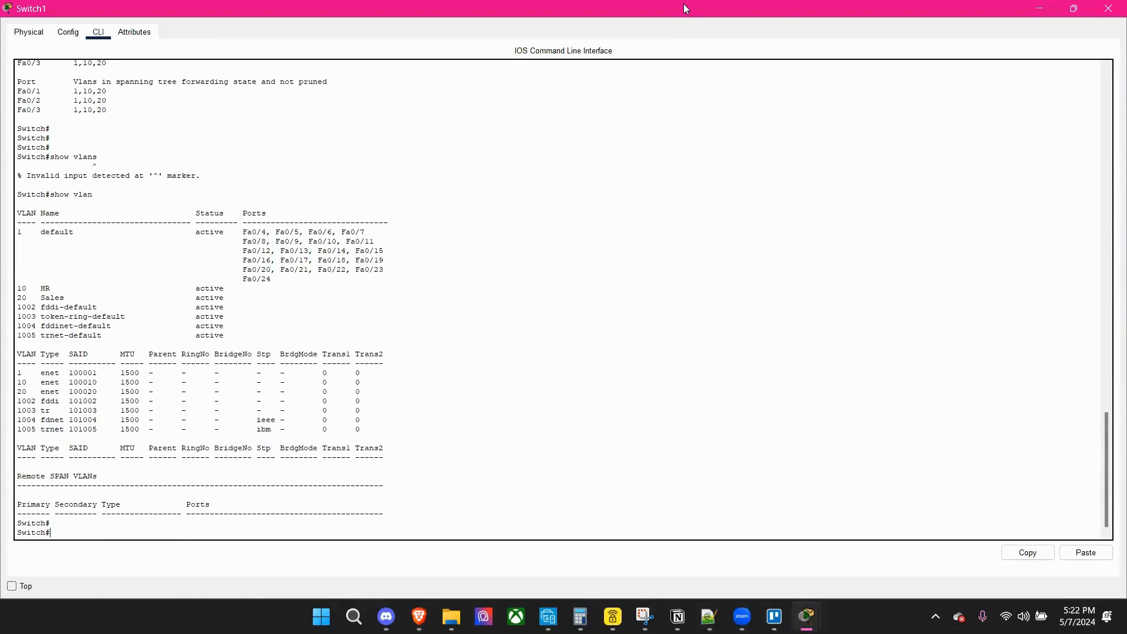
left_click(1099, 15)
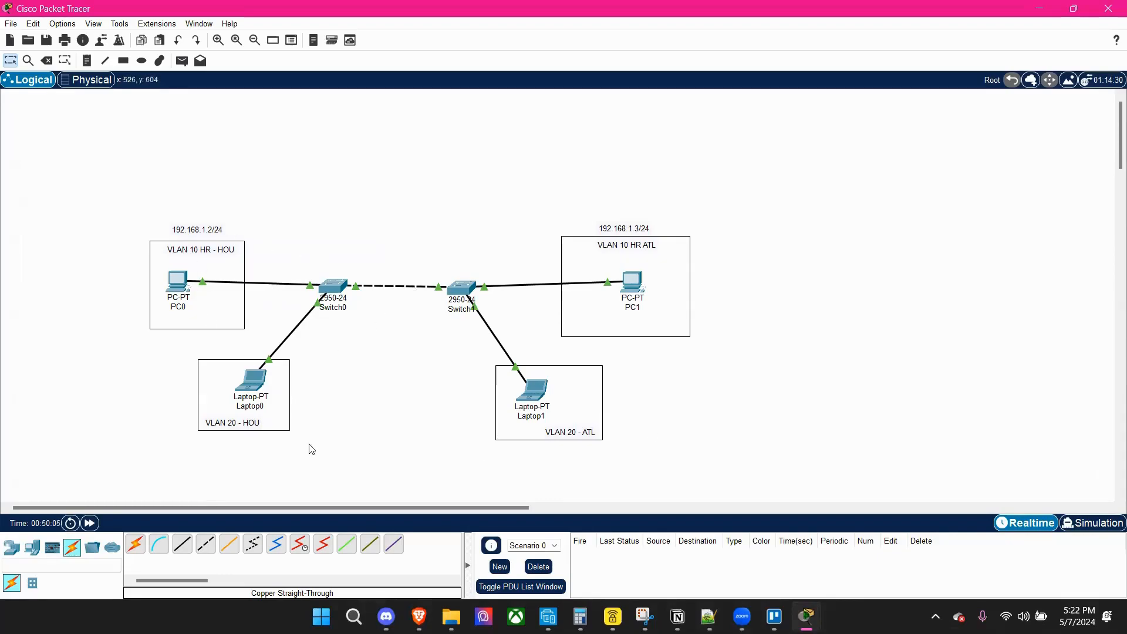
Ping PC1 at 192.168.1.3 from PC0's Command Prompt.
left_click(172, 287)
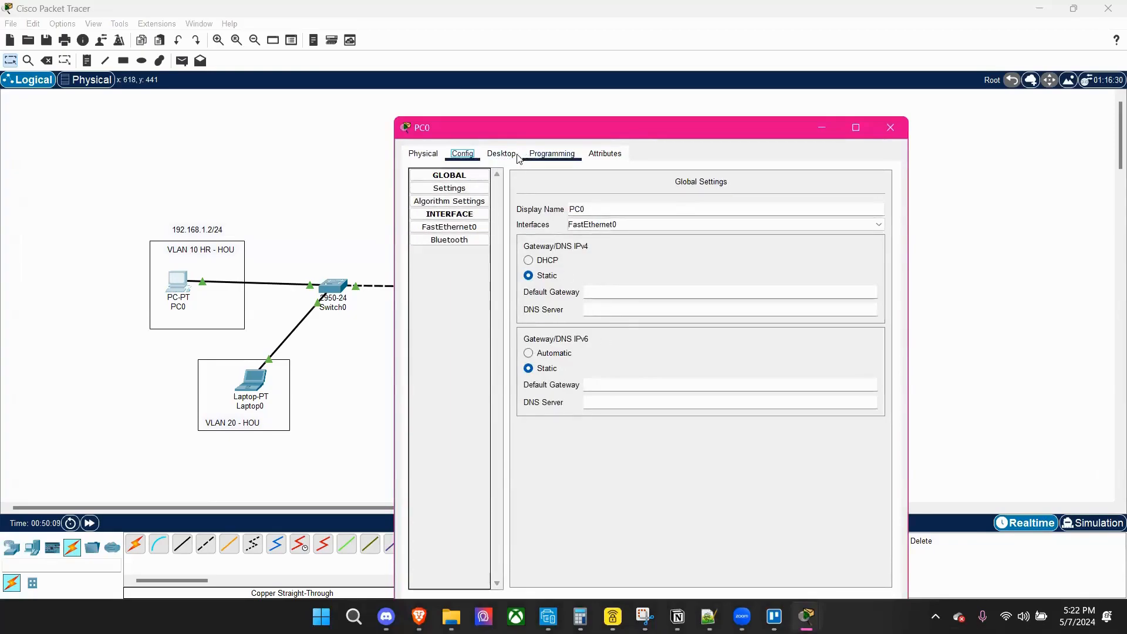
left_click(501, 154)
left_click(734, 208)
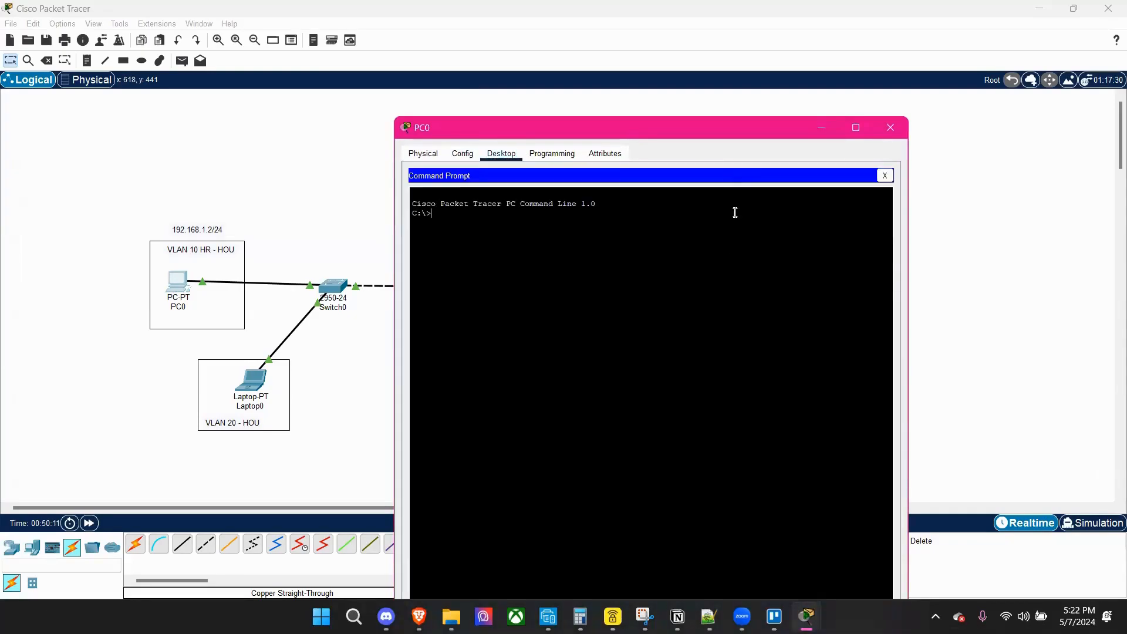
type("ping")
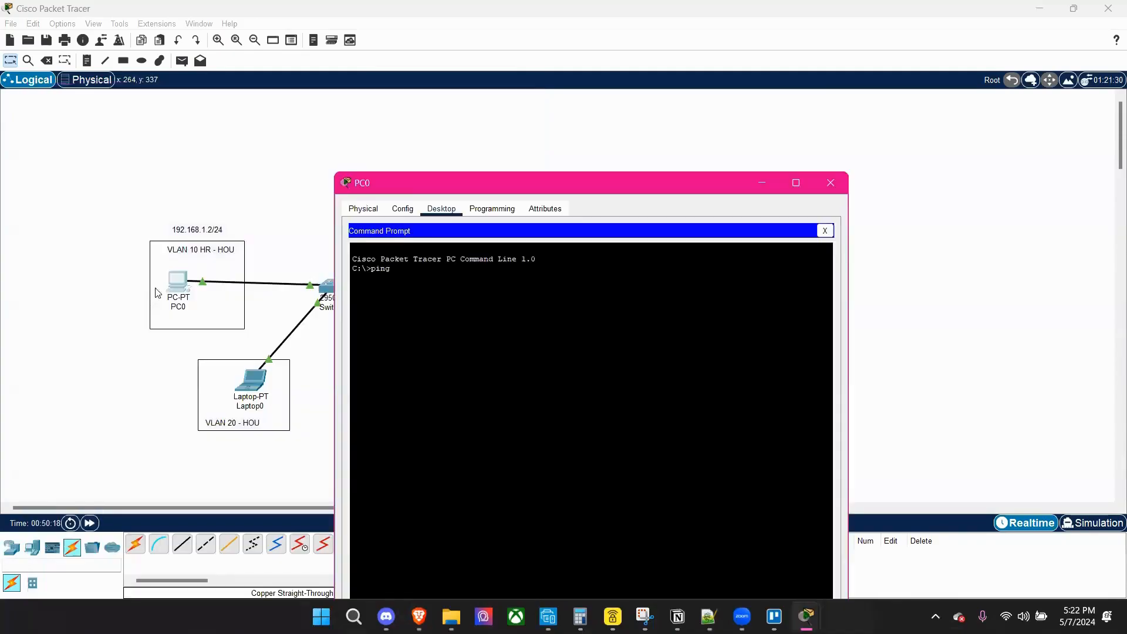
left_click_drag(408, 176, 521, 335)
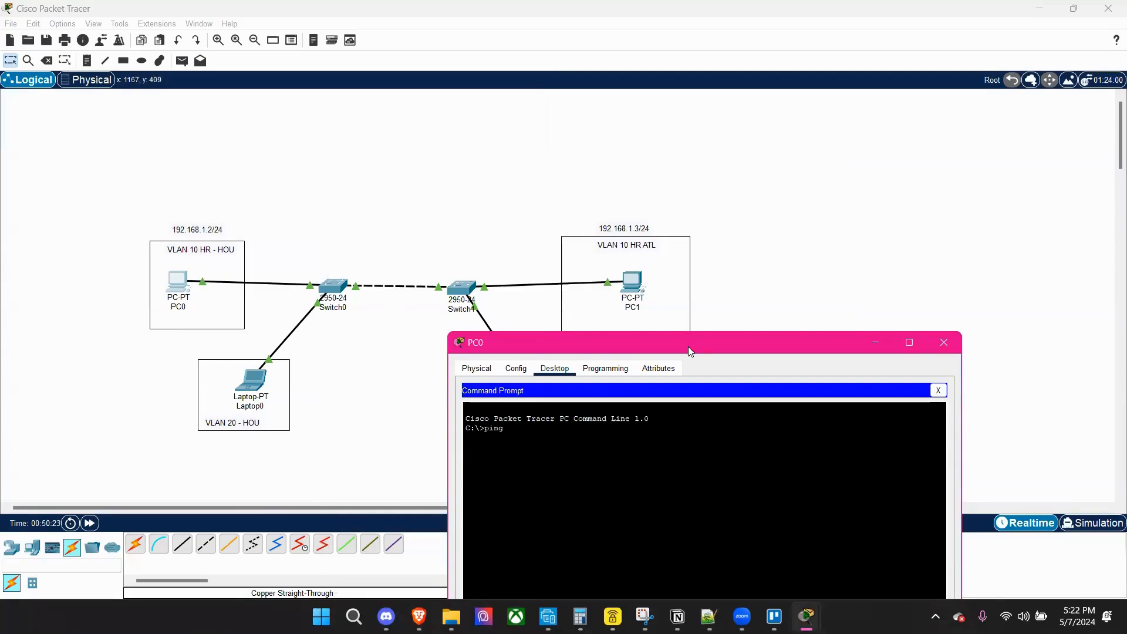
left_click_drag(690, 351, 247, 74)
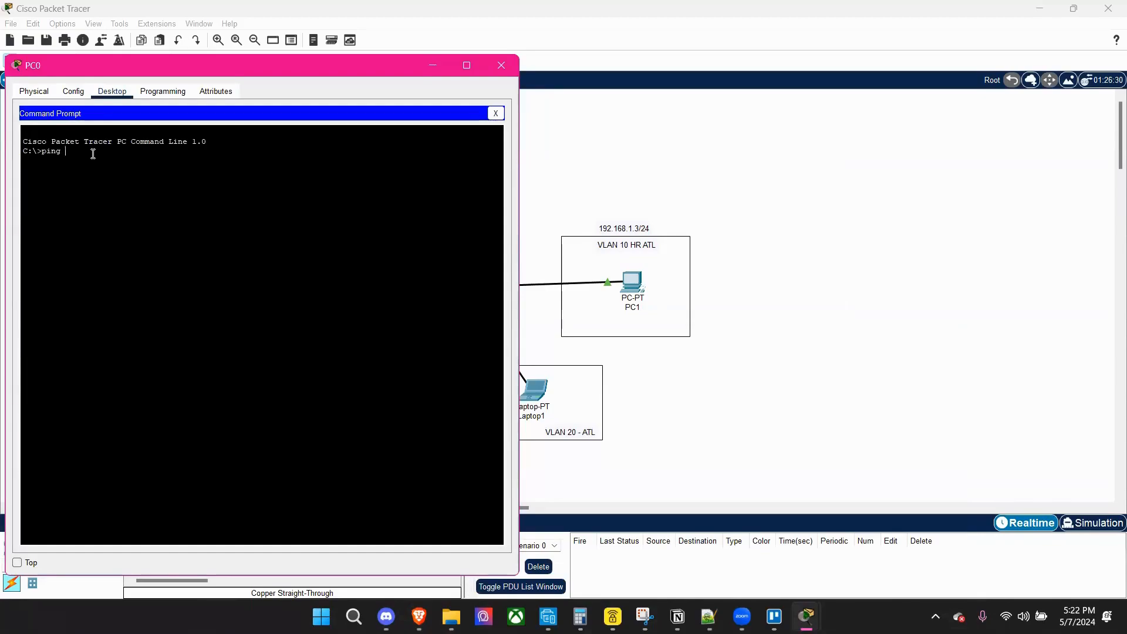
type("192.168.1.3")
key("Return")
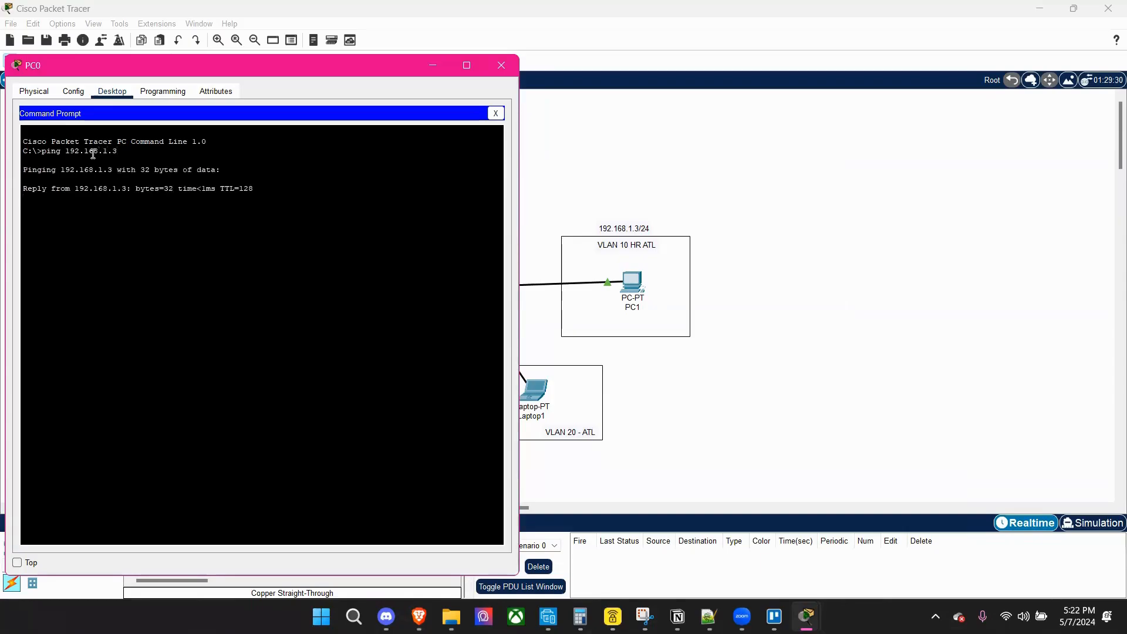
Enlarge PC0's window to examine the ping statistics, and close it.
double_click(484, 73)
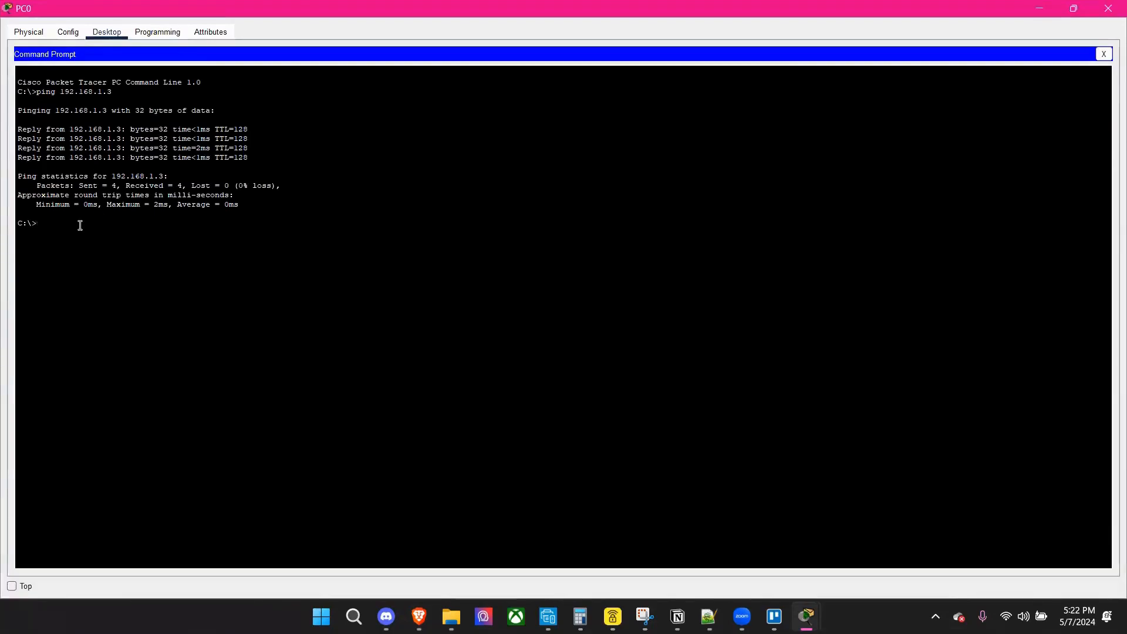
left_click_drag(27, 176, 297, 212)
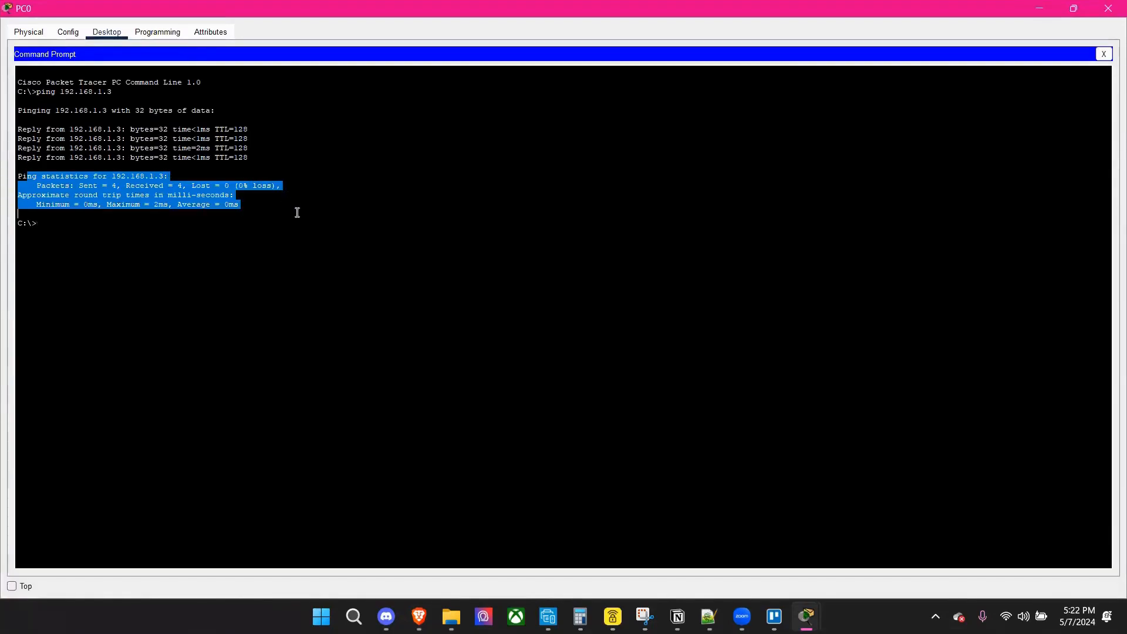
left_click(297, 262)
left_click(1109, 9)
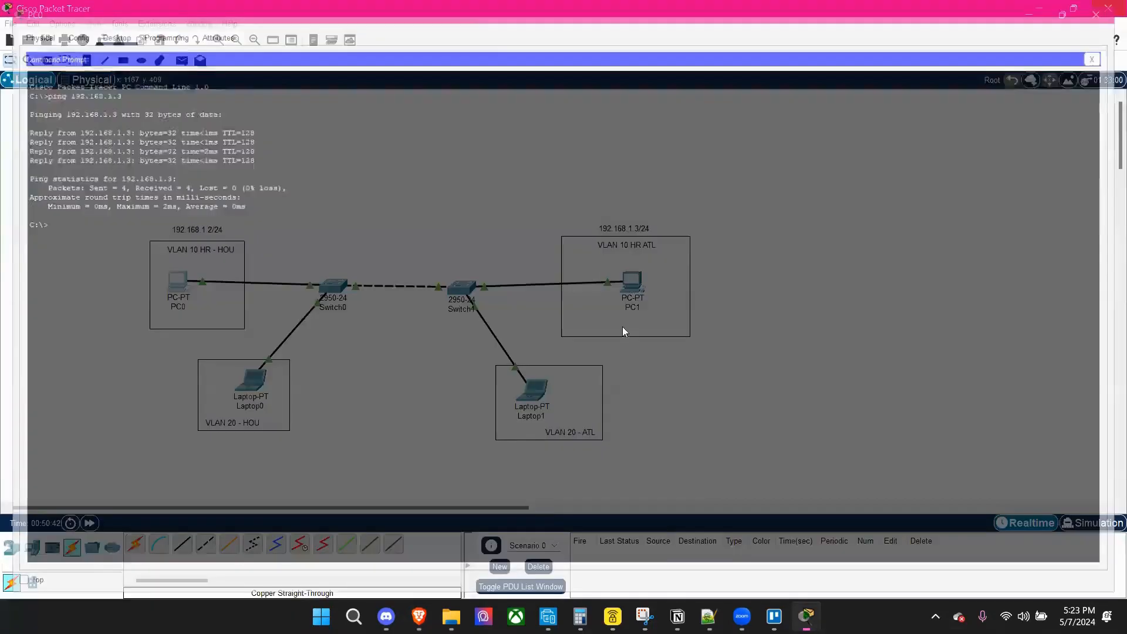
Ping PC0 at 192.168.1.2 from PC1's Command Prompt, review the replies, and close PC1's window.
left_click(640, 293)
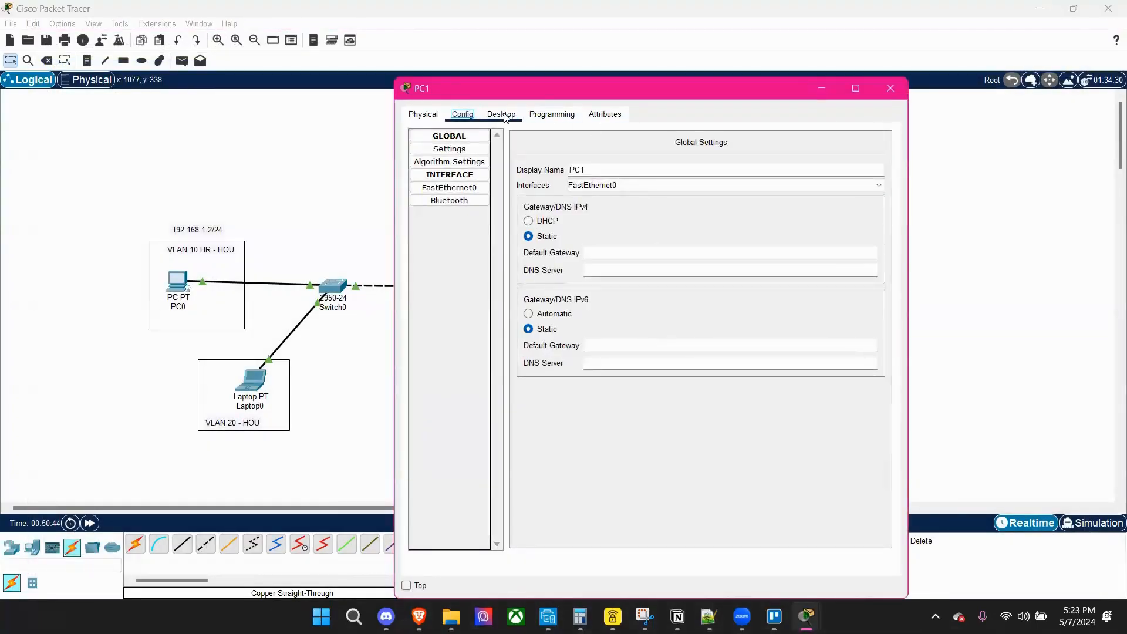
left_click(502, 114)
left_click(737, 158)
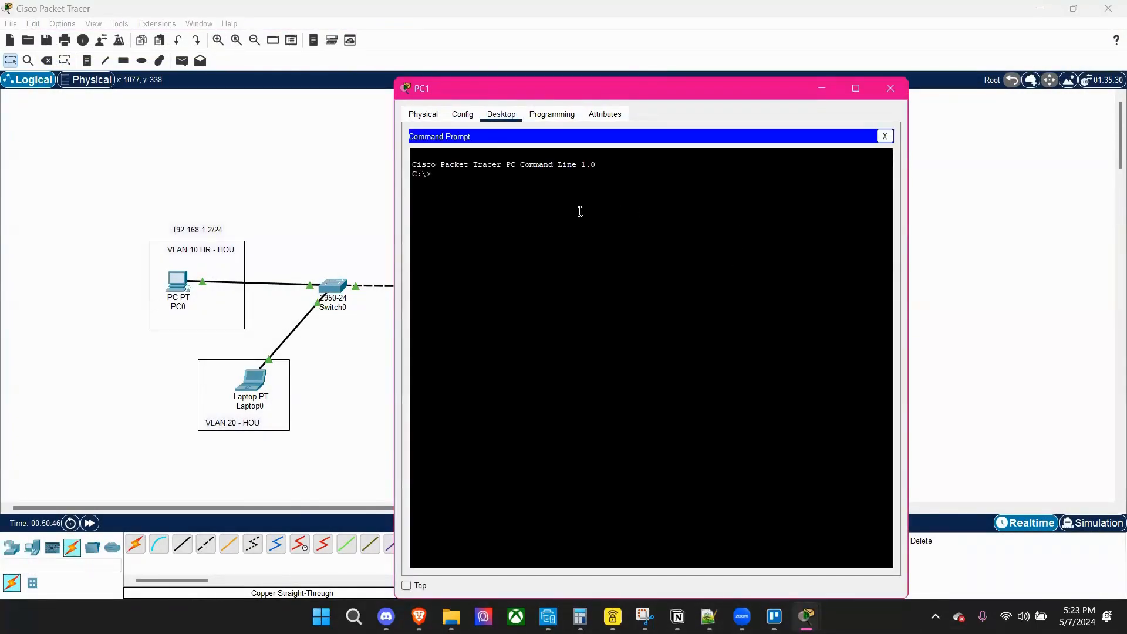
type("pingh")
type("192.168.1.2")
key("Return")
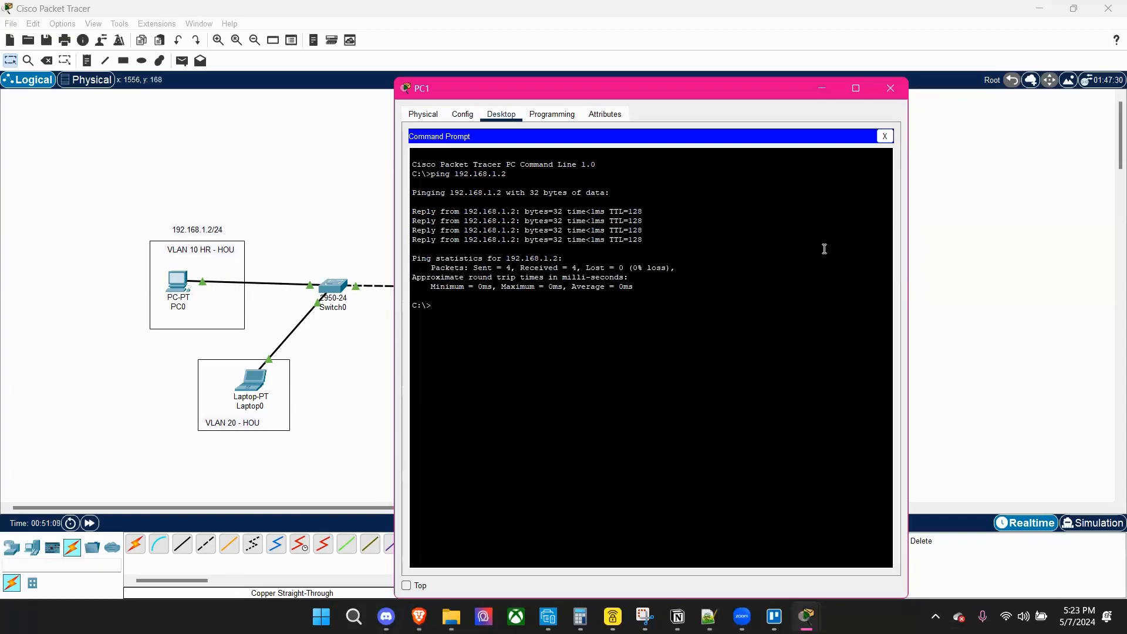
left_click_drag(711, 304, 405, 154)
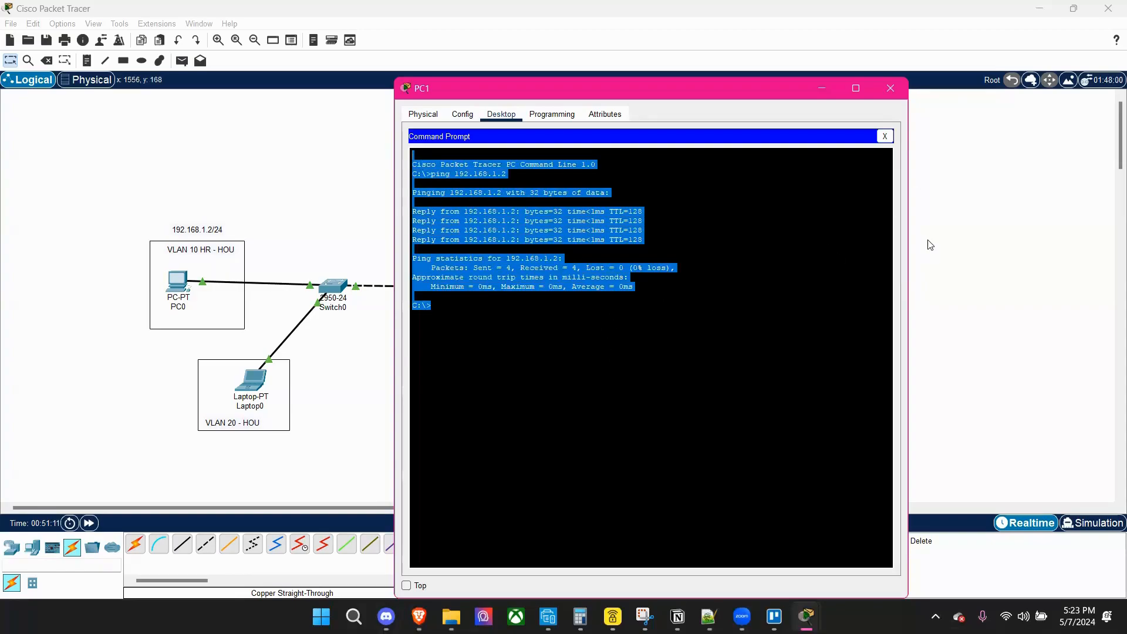
left_click(890, 89)
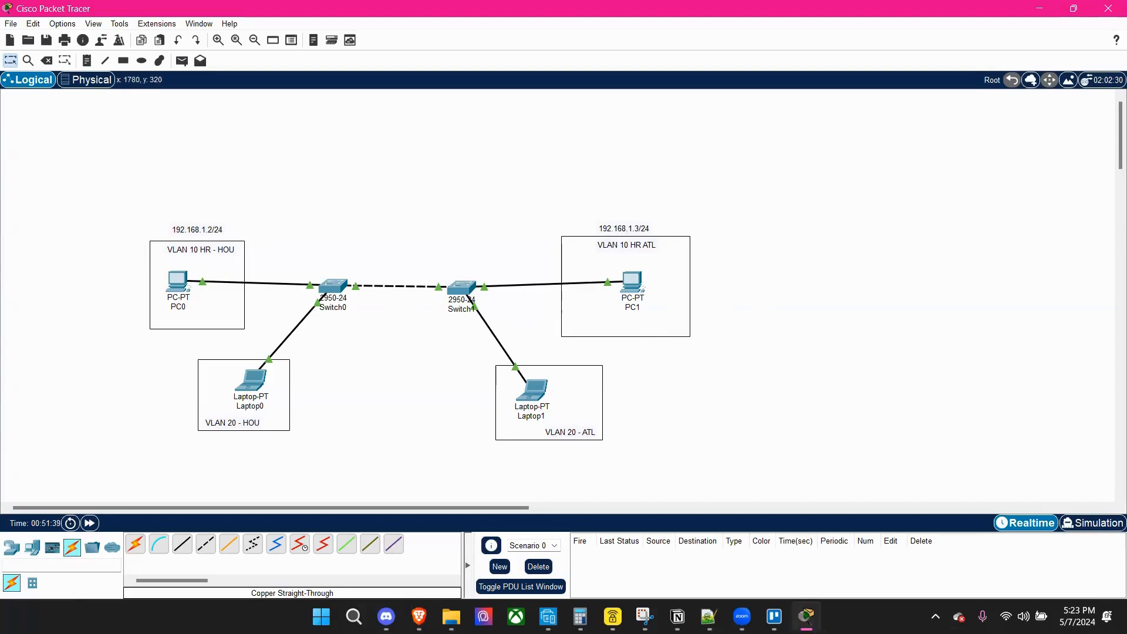
key("alt+Tab")
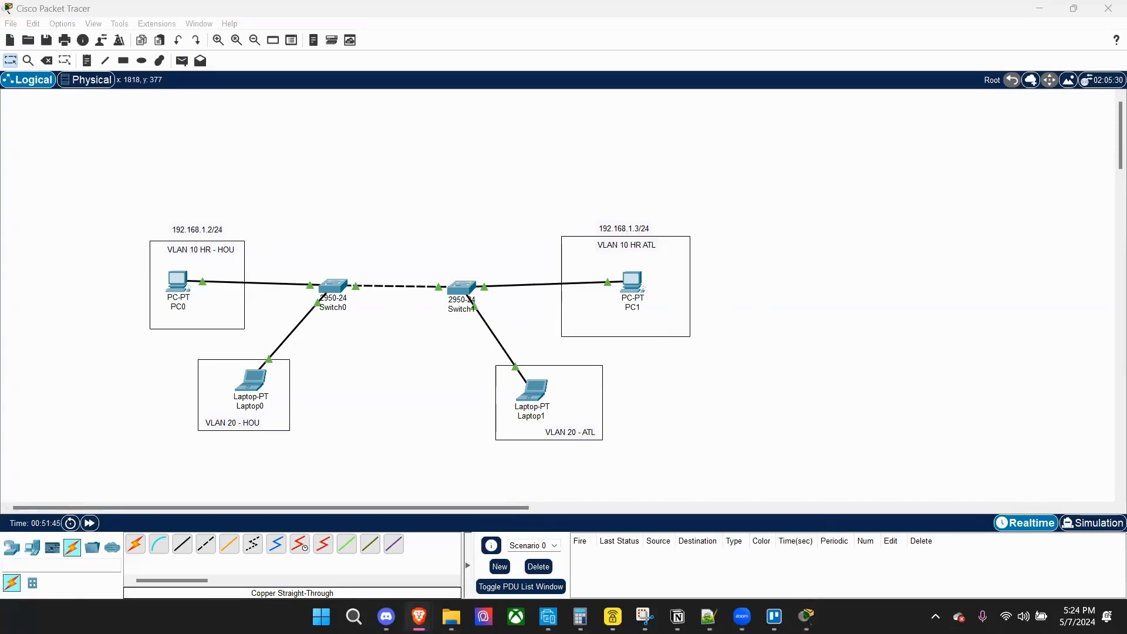
Open Switch0's CLI in a maximized window and display the global CDP settings with show cdp.
left_click(435, 214)
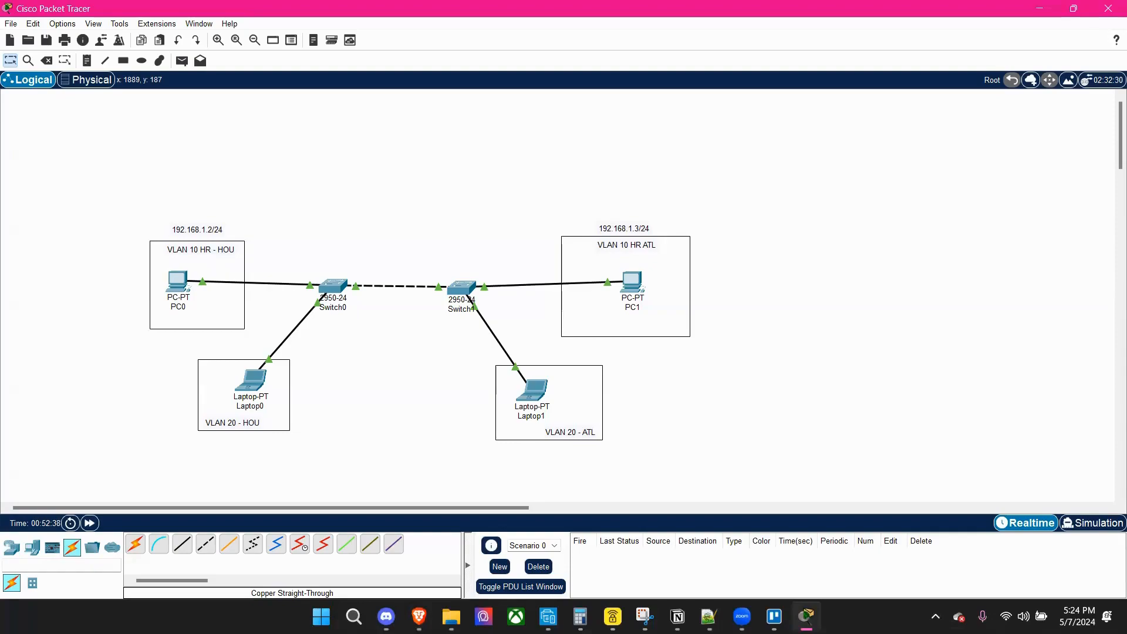
left_click(335, 286)
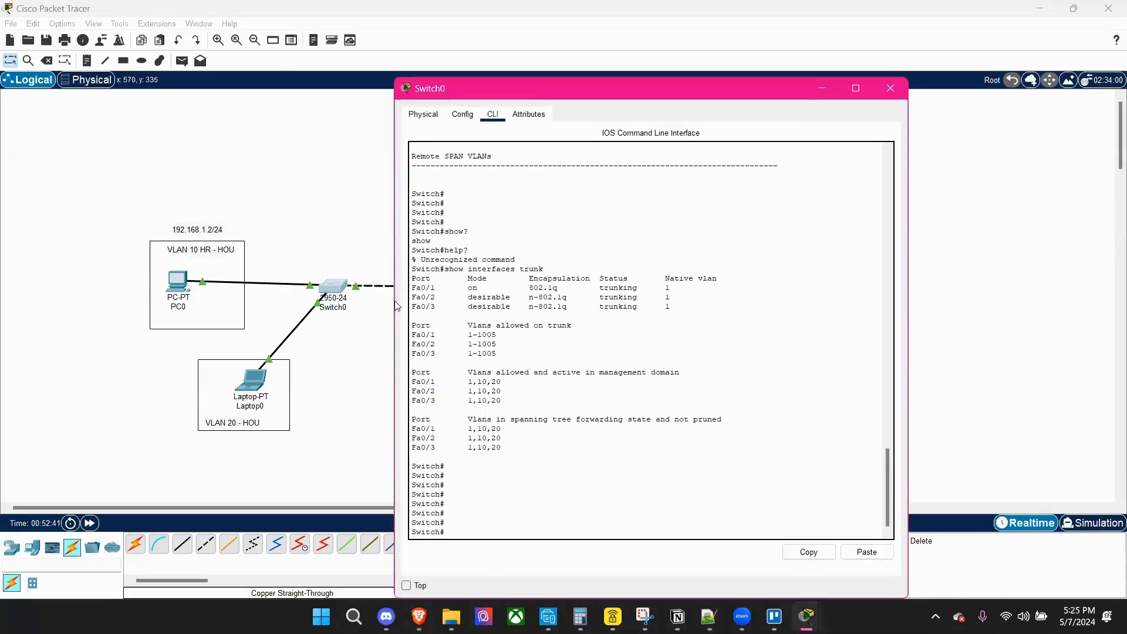
left_click(855, 88)
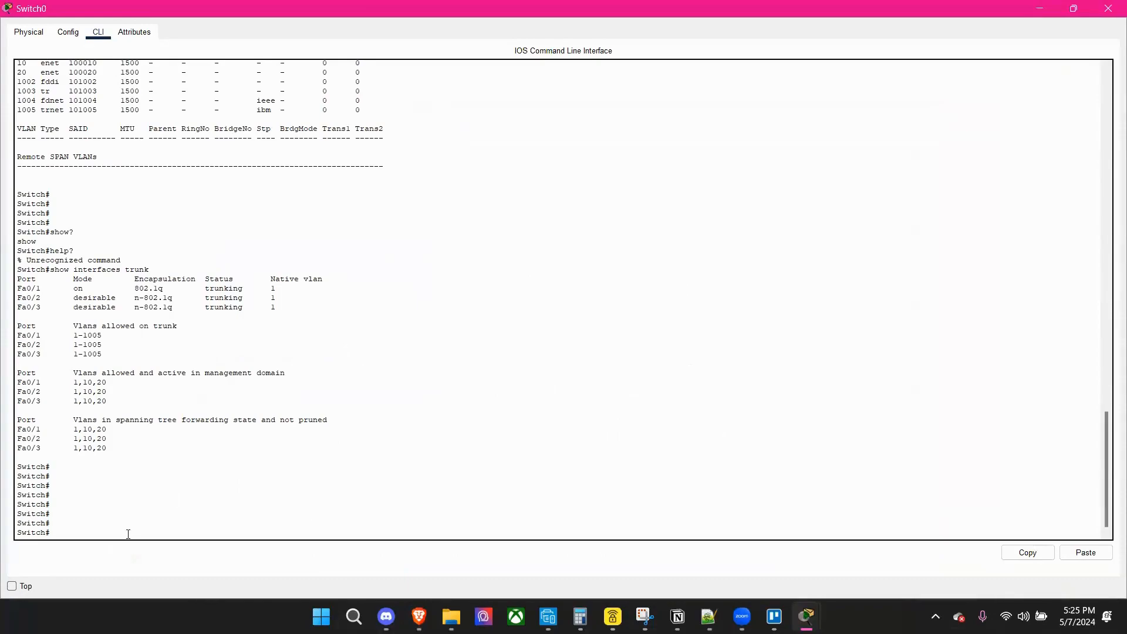
type("show")
type("cdp")
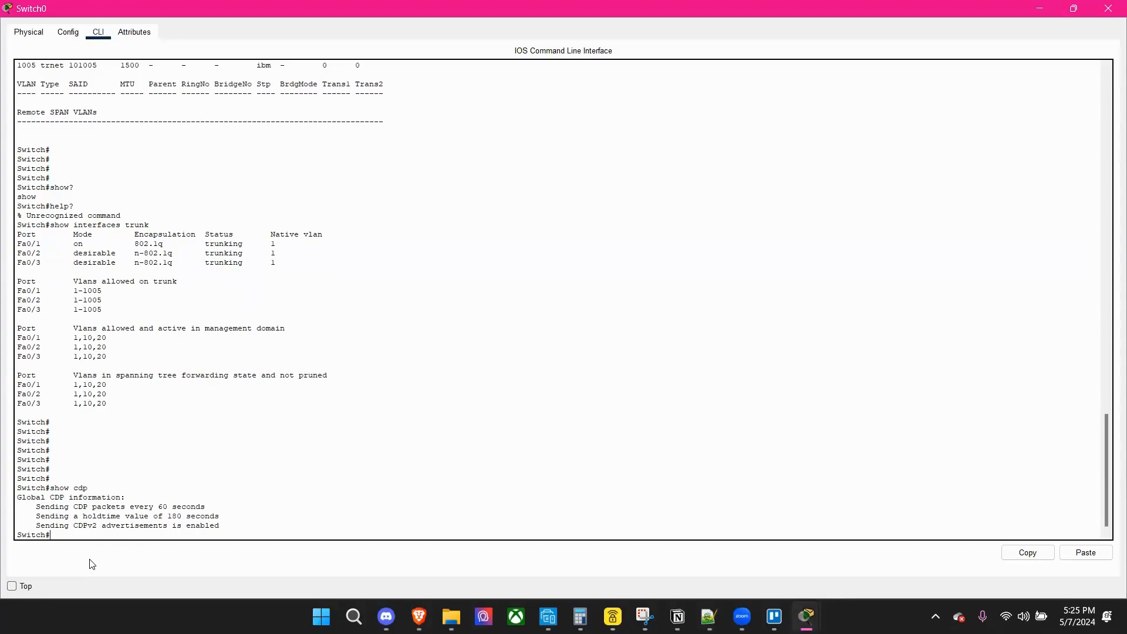
left_click_drag(266, 520, 157, 509)
left_click(222, 509)
key("Return")
key("Return")
key("Return")
key("Return")
key("Return")
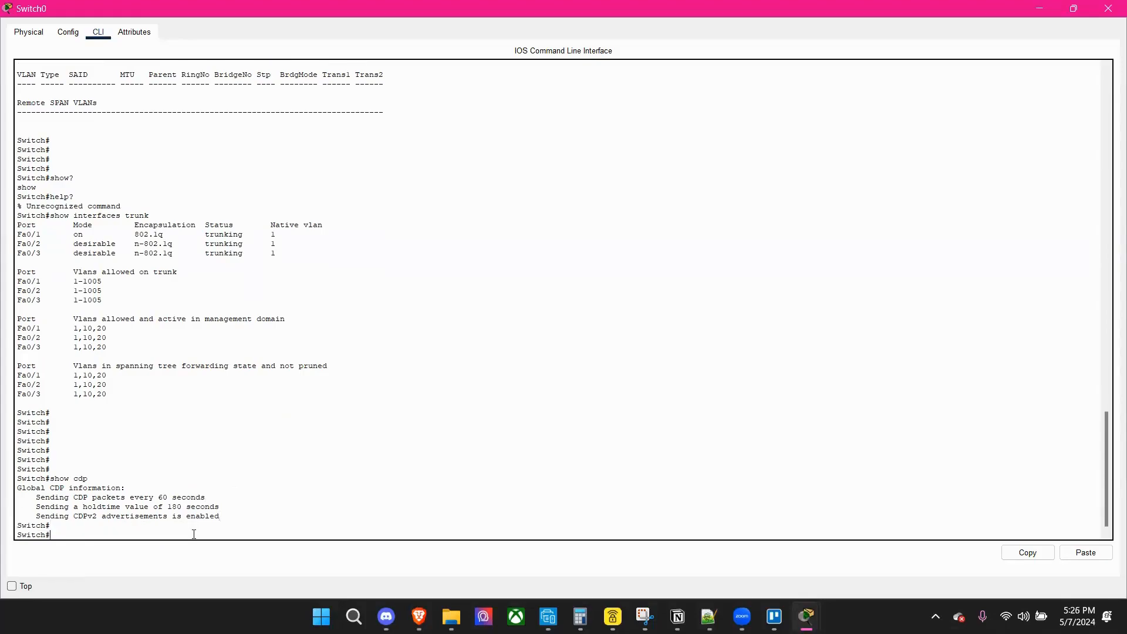
Display details of all CDP neighbor devices on Switch0 with show cdp entry *.
type("show ")
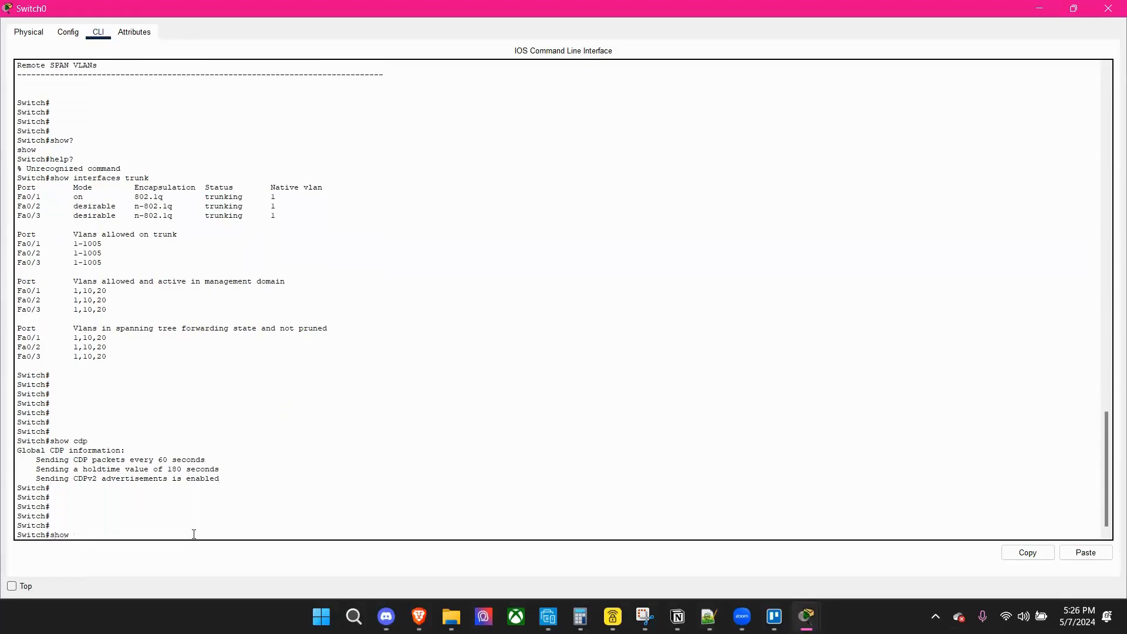
type("cd")
type("p entry *")
key("Return")
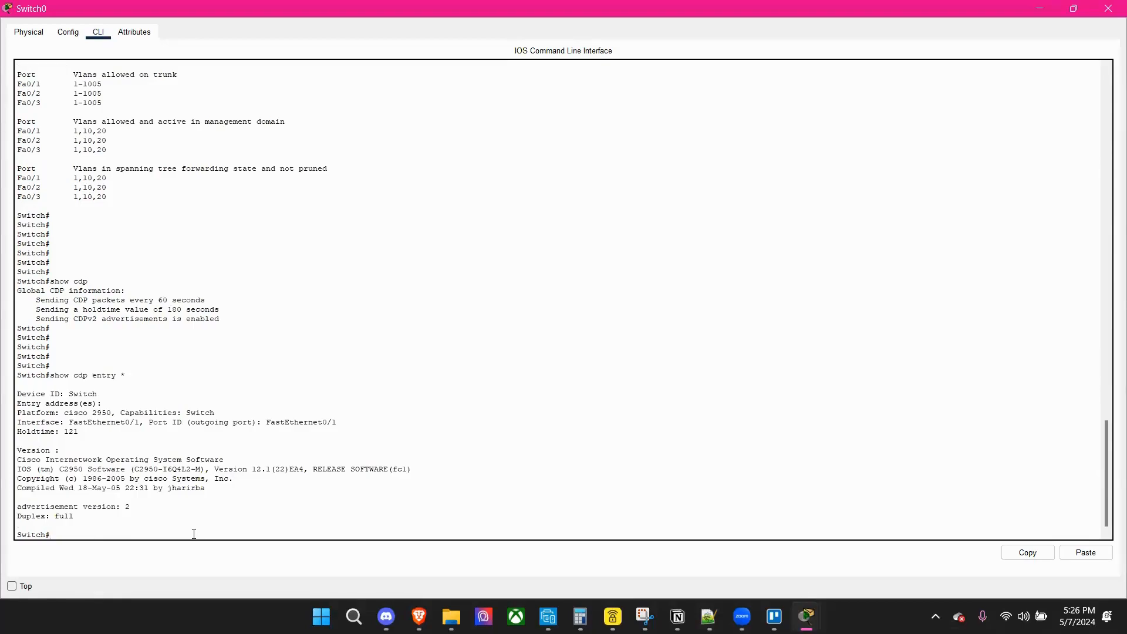
key("Return")
key("Return")
key("Return")
key("Return")
key("Return")
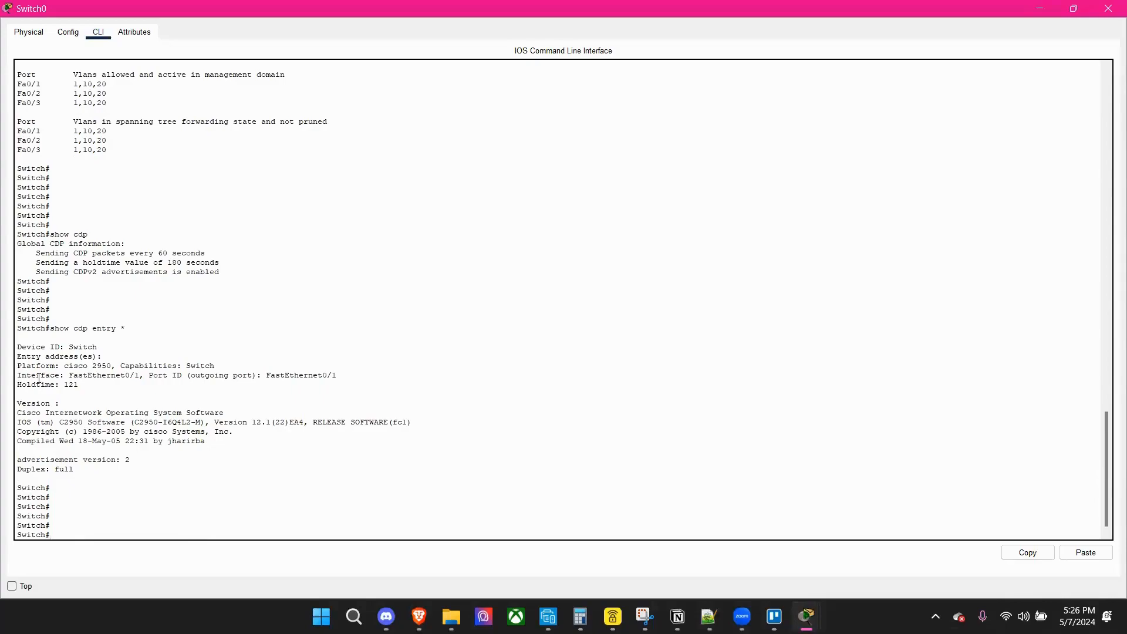
Examine the CDP entry's device, interface, outgoing port, version and duplex details, and compare its holdtime with the global CDP settings.
left_click_drag(20, 338, 102, 382)
left_click(292, 392)
left_click_drag(344, 376, 265, 379)
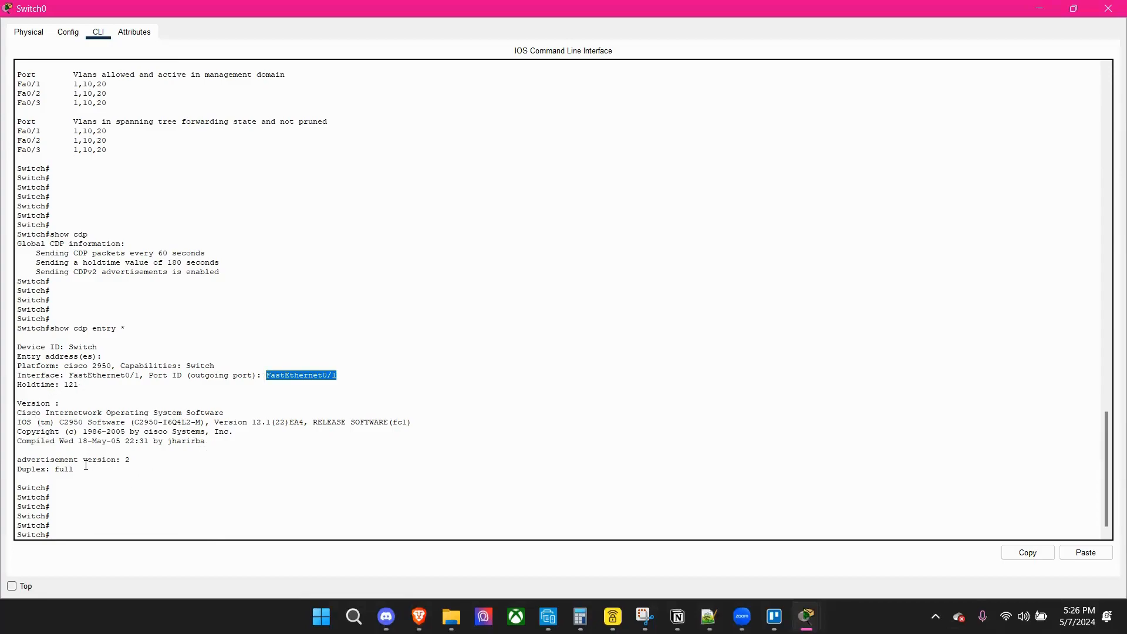
left_click_drag(86, 464, 6, 464)
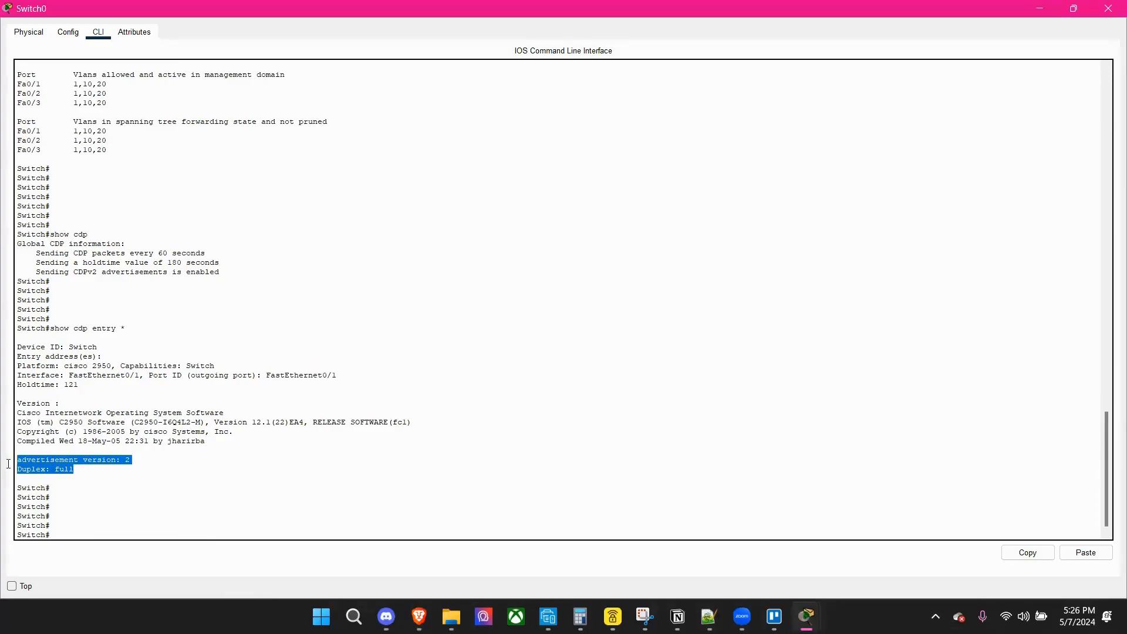
left_click(159, 457)
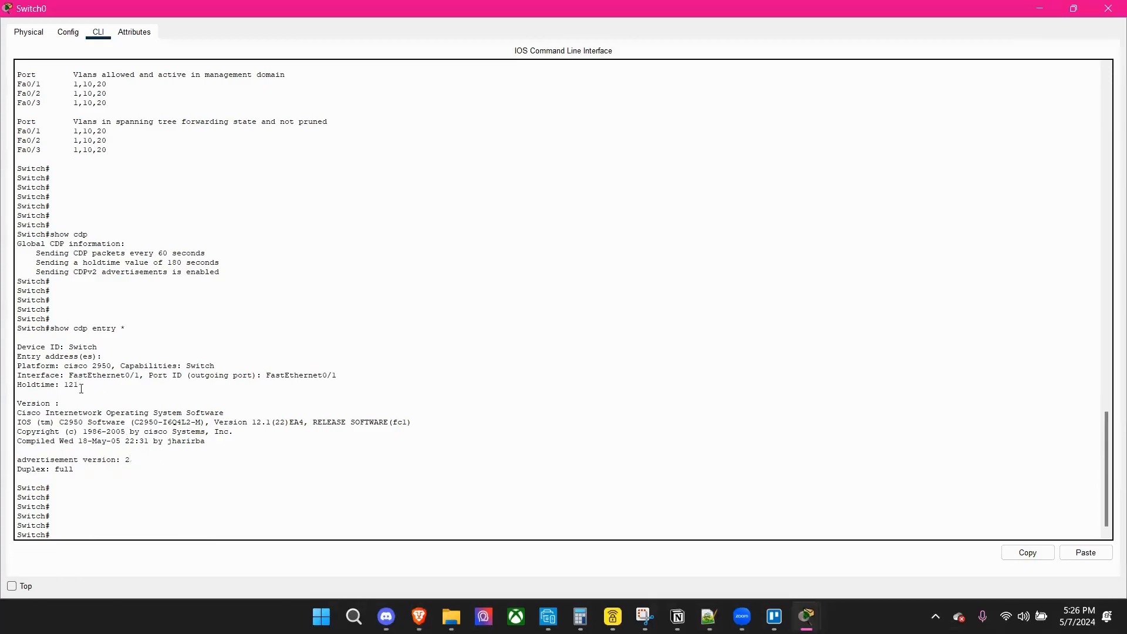
left_click_drag(126, 268, 73, 273)
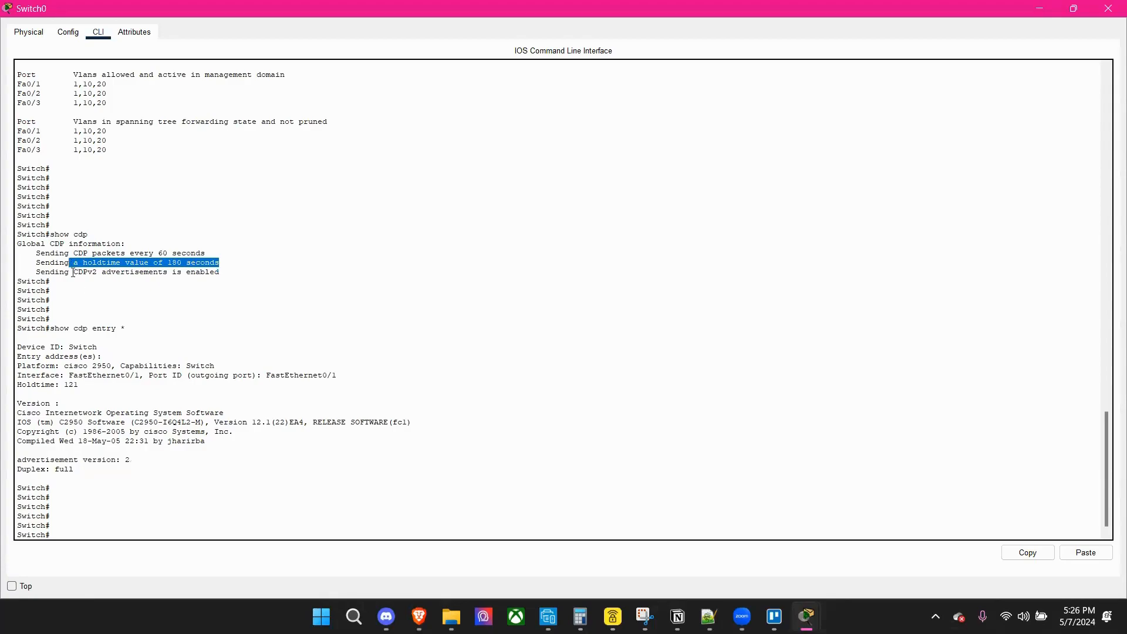
left_click(75, 534)
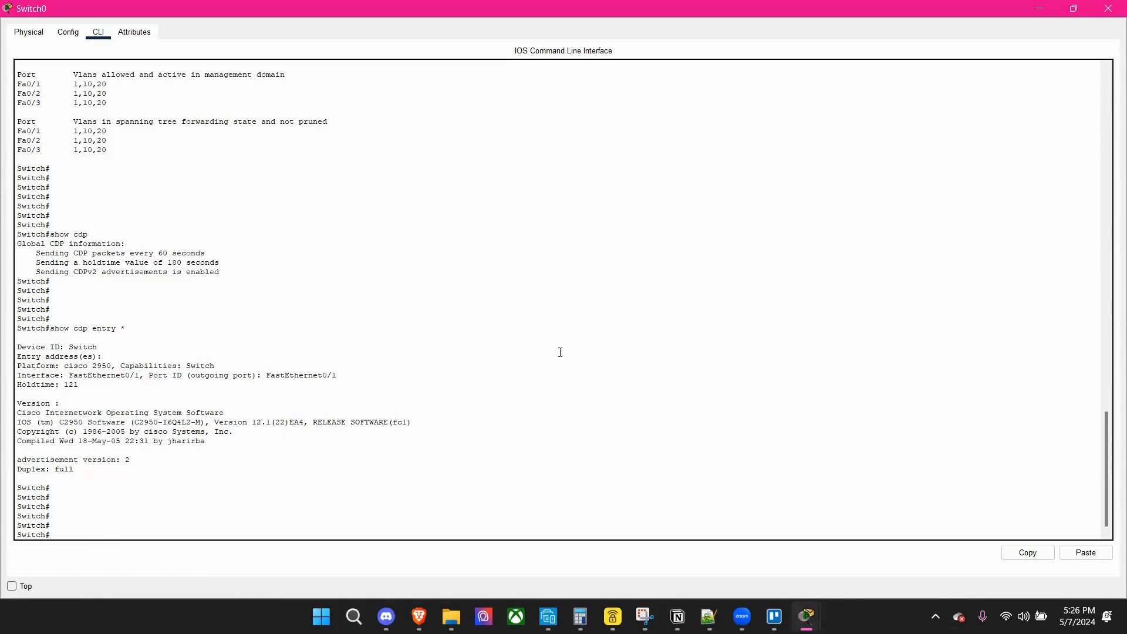
Display Switch0's CDP neighbor table with show cdp neighbors.
type("show")
type("cdpo")
type("neig")
type("bprs")
key("BackSpace")
key("BackSpace")
key("BackSpace")
type("ors")
key("Return")
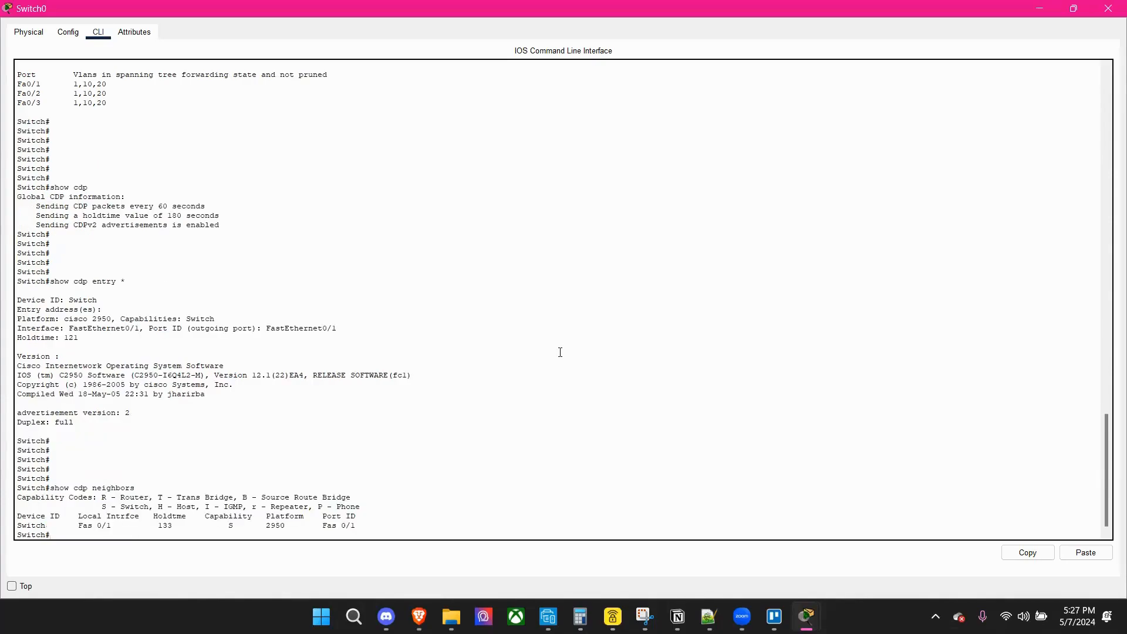
key("Return")
key("Return")
key("Return")
key("Return")
key("Return")
key("Return")
key("Return")
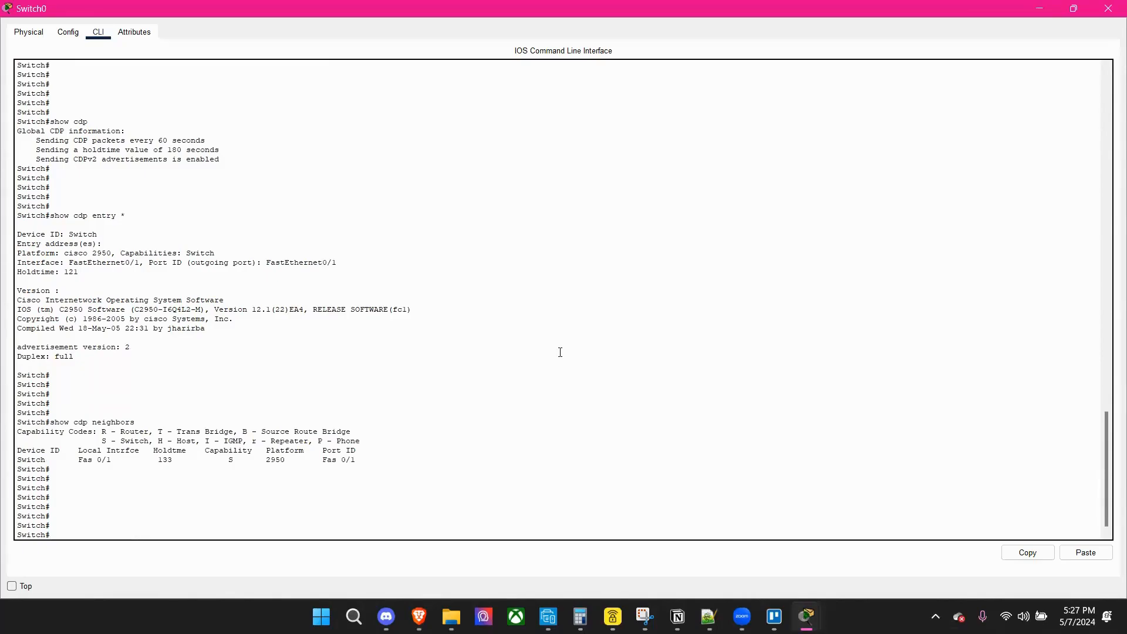
Examine the neighbor table's columns and switch entry, including local interface, holdtime, capability, platform and port ID.
left_click_drag(367, 455, 234, 452)
left_click(263, 465)
left_click_drag(374, 462, 10, 464)
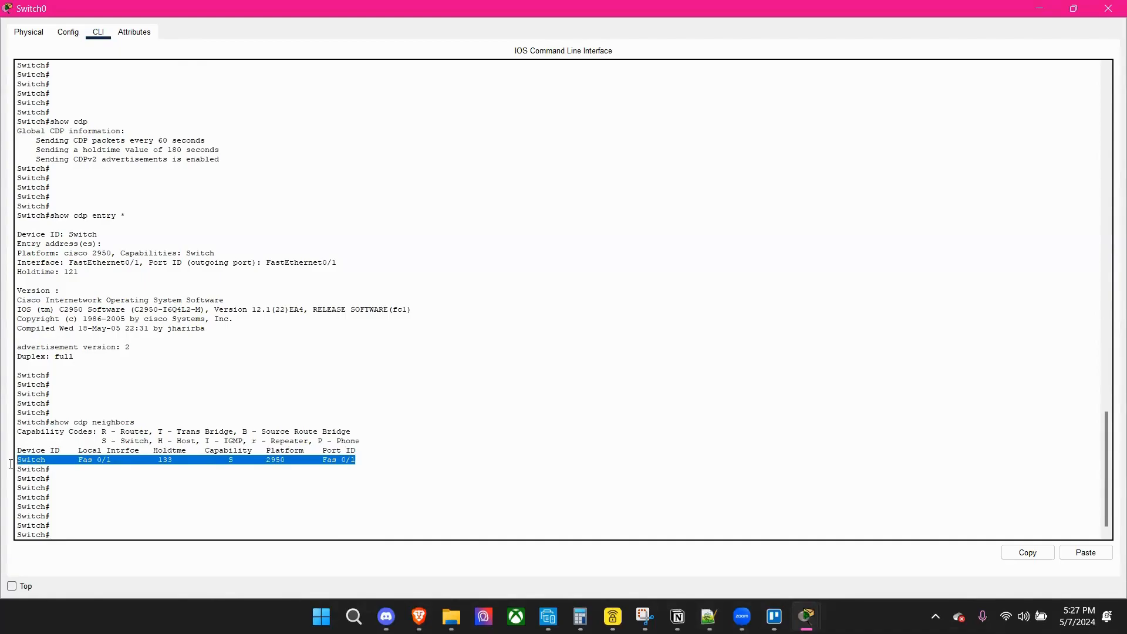
left_click(10, 465)
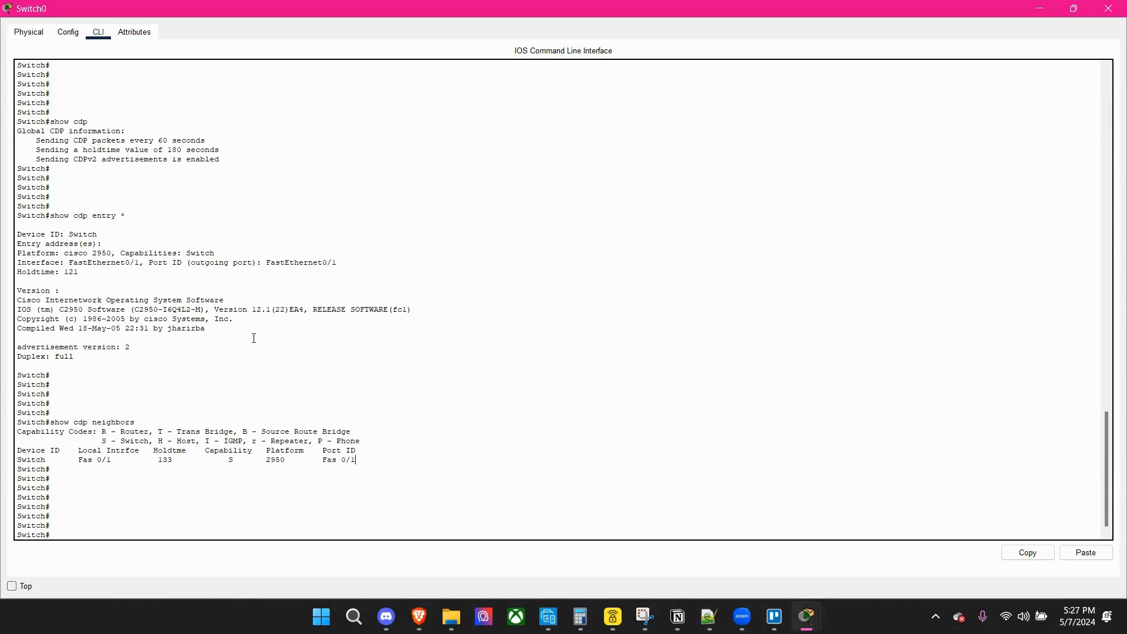
left_click_drag(120, 423, 36, 422)
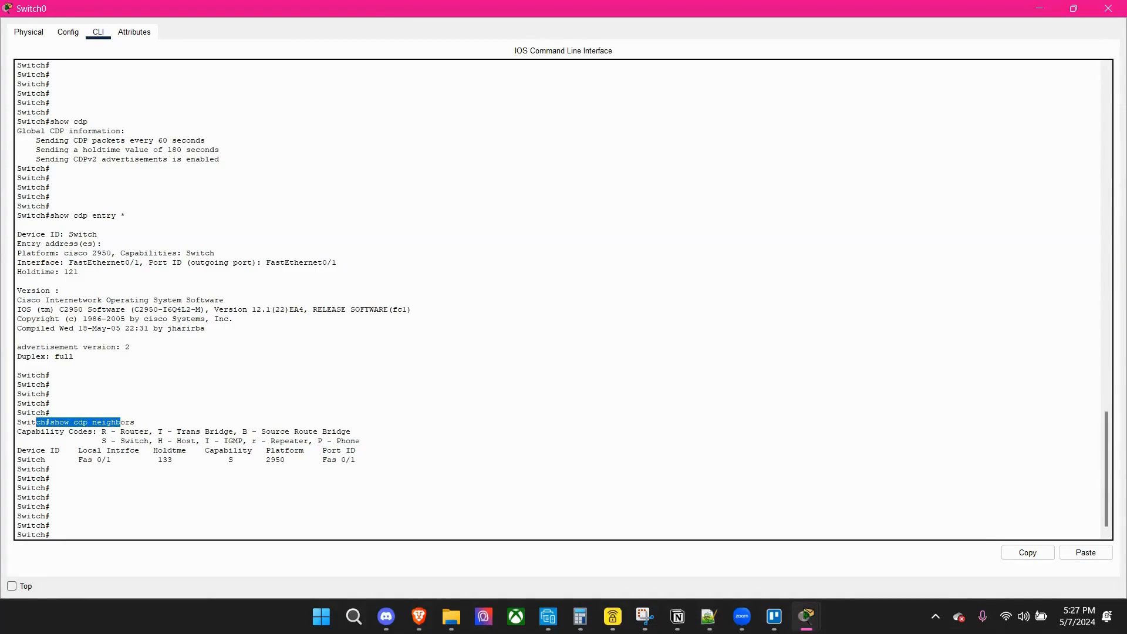
key("alt+Tab")
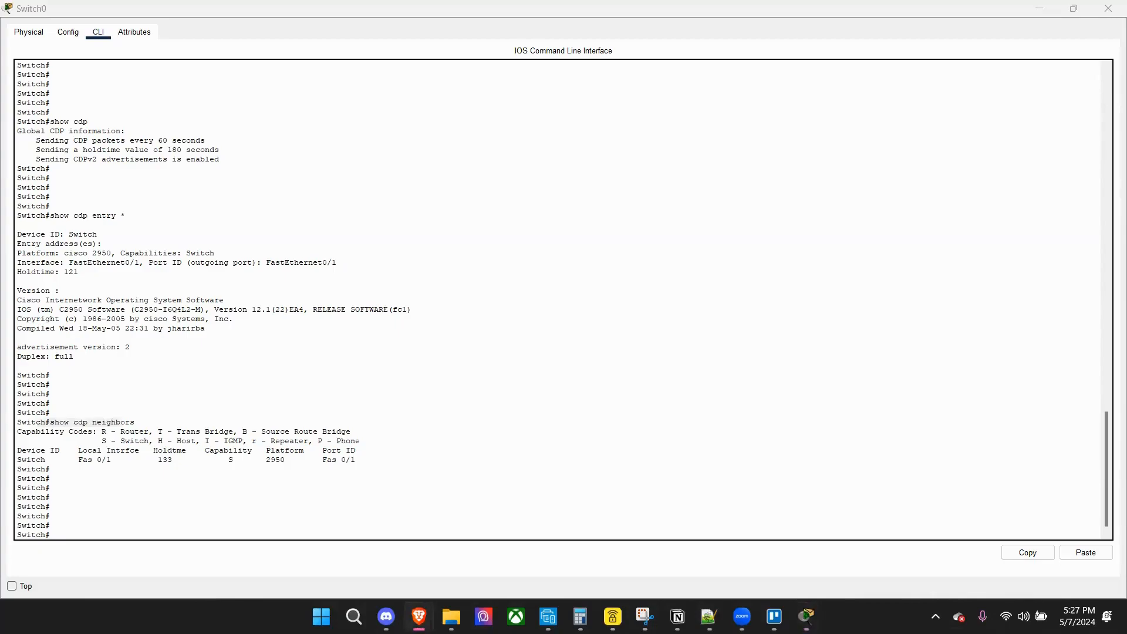
left_click(109, 534)
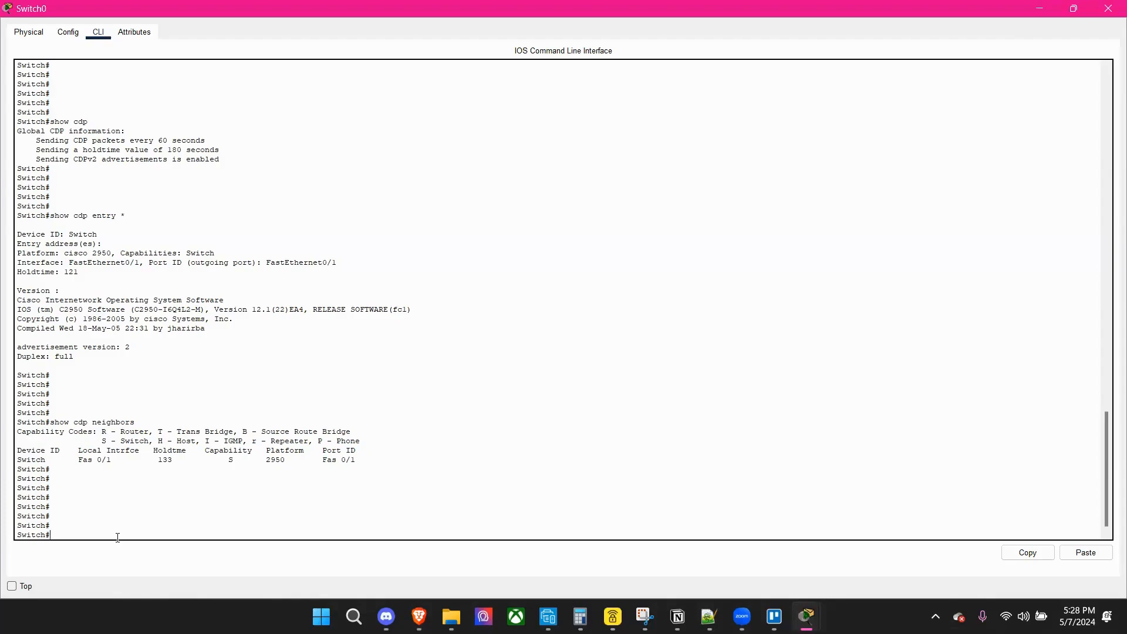
Try to turn off CDP with no cdp from Switch0's privileged EXEC prompt.
type("no cdp")
key("Return")
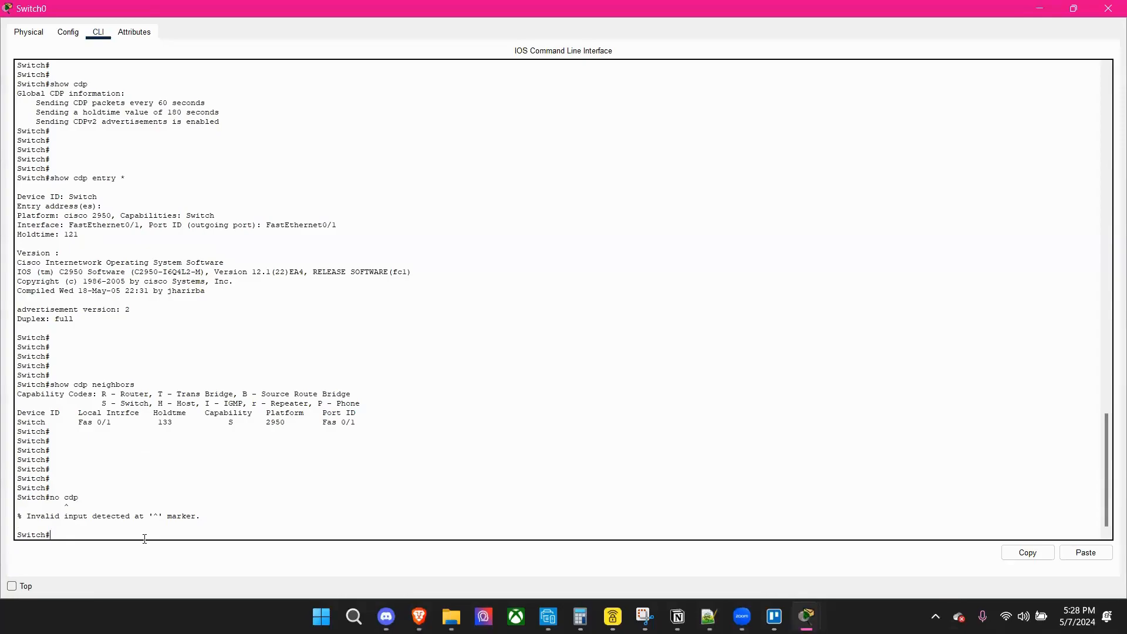
Enter global configuration mode on Switch0 with conf t and try the no cdp command there.
type("conft")
key("BackSpace")
type("t")
key("Return")
key("Return")
key("Return")
type("no")
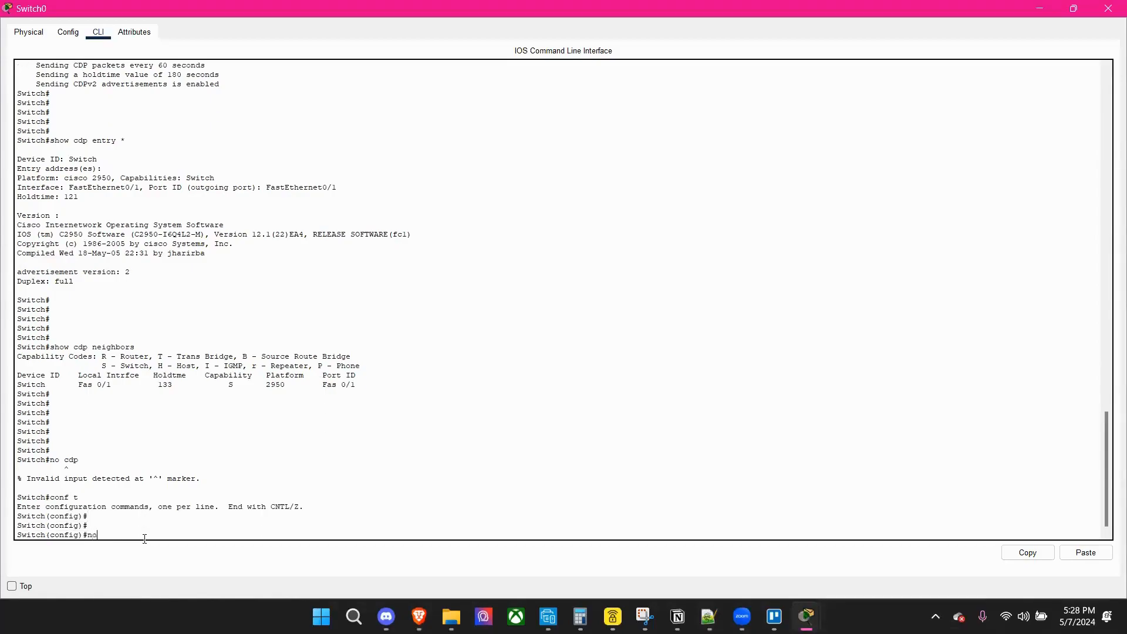
type(" cdp")
key("Return")
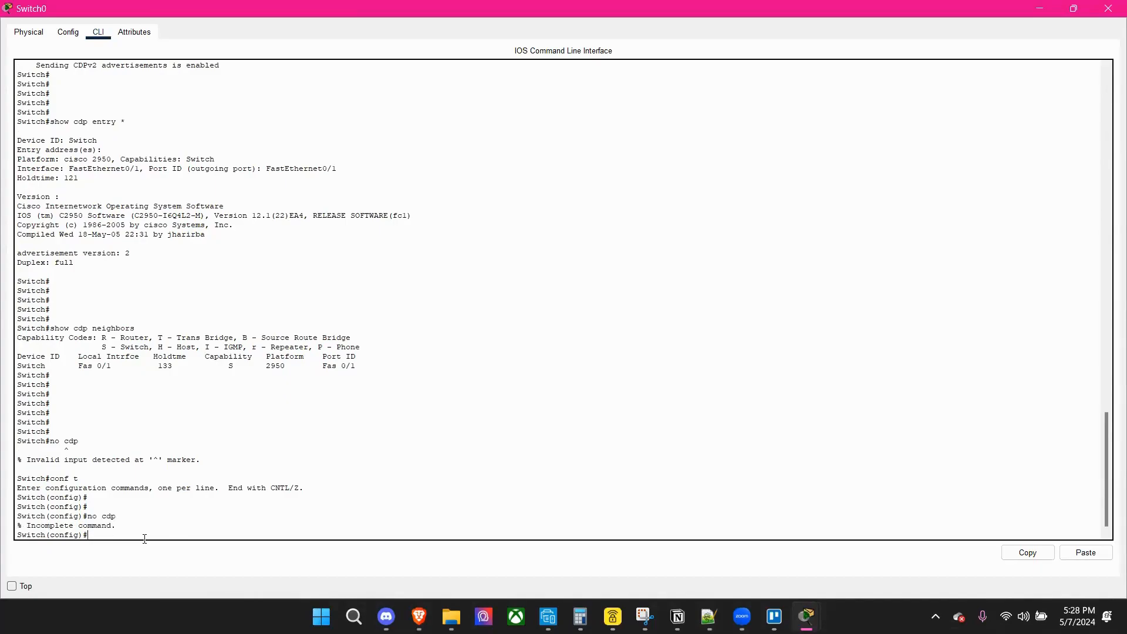
List the no cdp options with no cdp ?, disable CDP globally with no cdp run, and exit configuration mode.
type("no cdp ?")
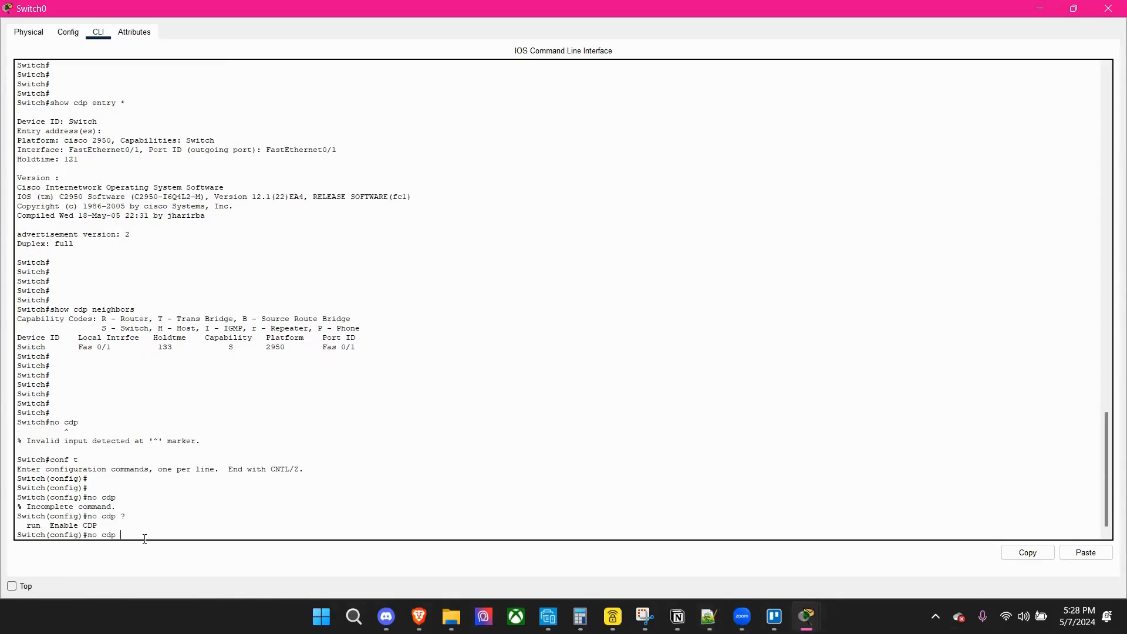
type("run")
key("Return")
key("Return")
key("Return")
key("Return")
key("Return")
key("Return")
key("Return")
key("Return")
key("Return")
key("Return")
key("Return")
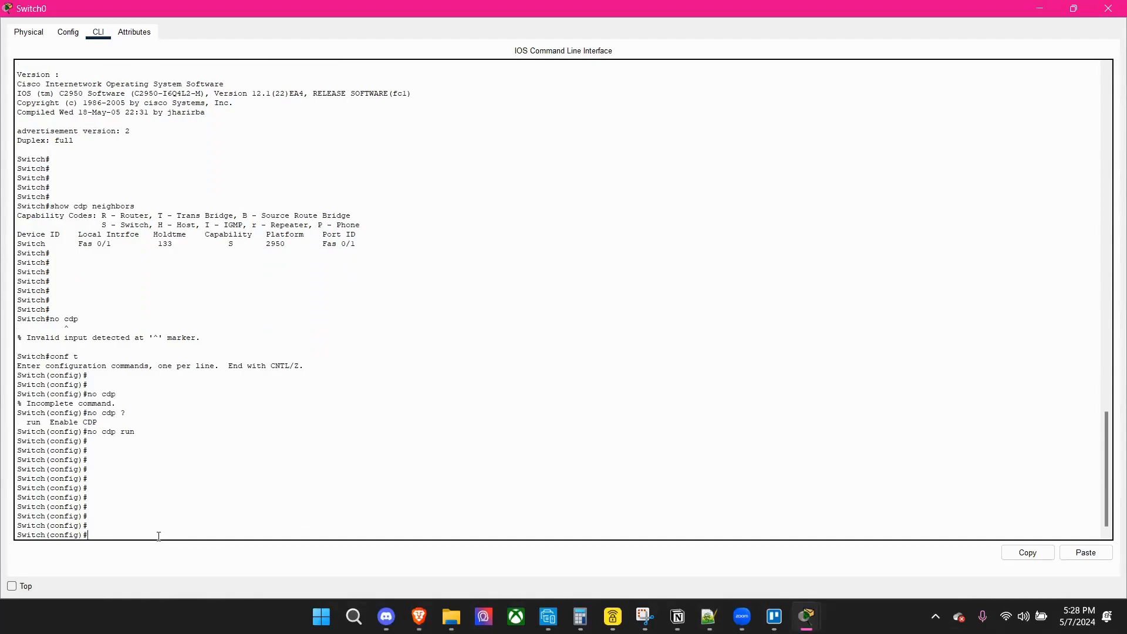
type("exit")
key("Return")
key("Return")
key("Return")
key("Return")
key("Return")
key("Return")
key("Return")
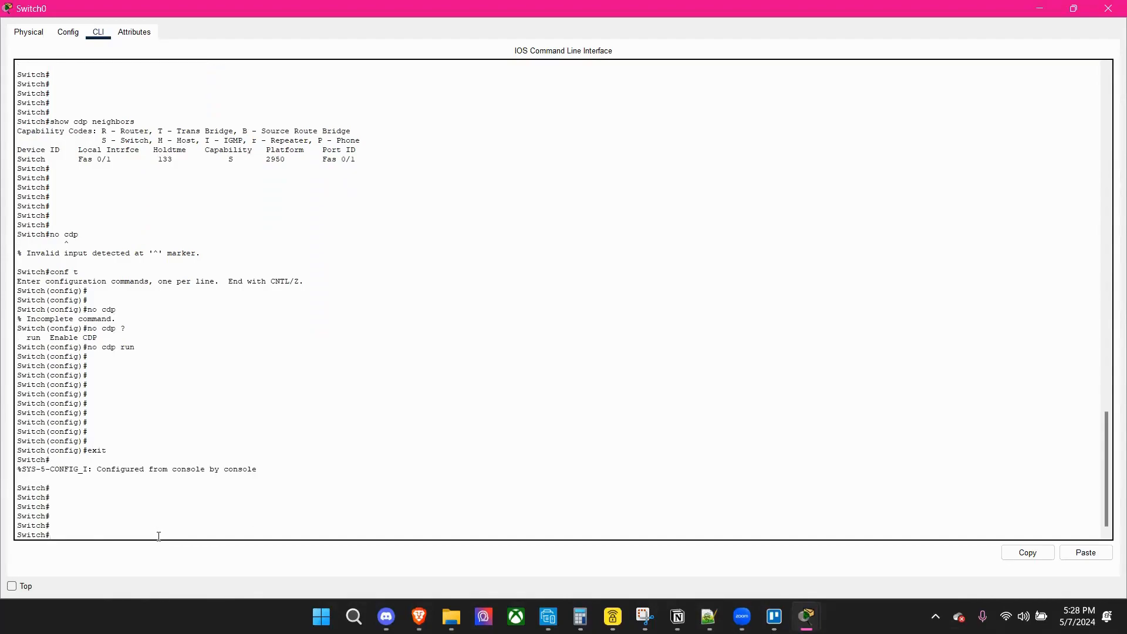
Check Switch0's CDP status with show cdp, and review its output against the no cdp run command.
type("as")
type("show cdp")
key("Return")
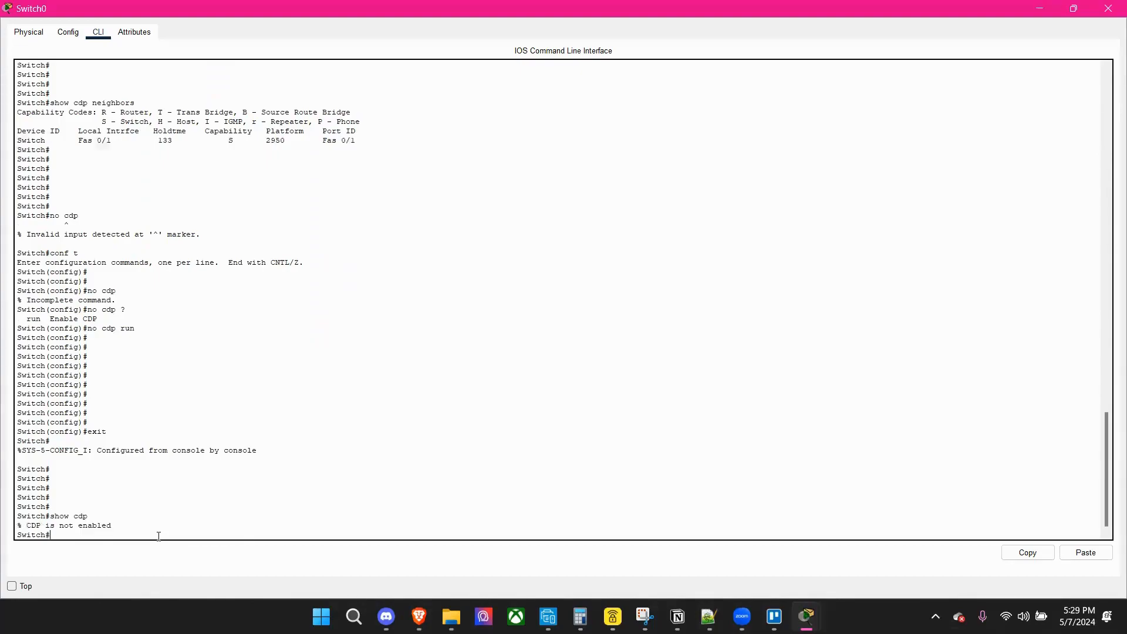
key("Return")
key("Return")
key("Return")
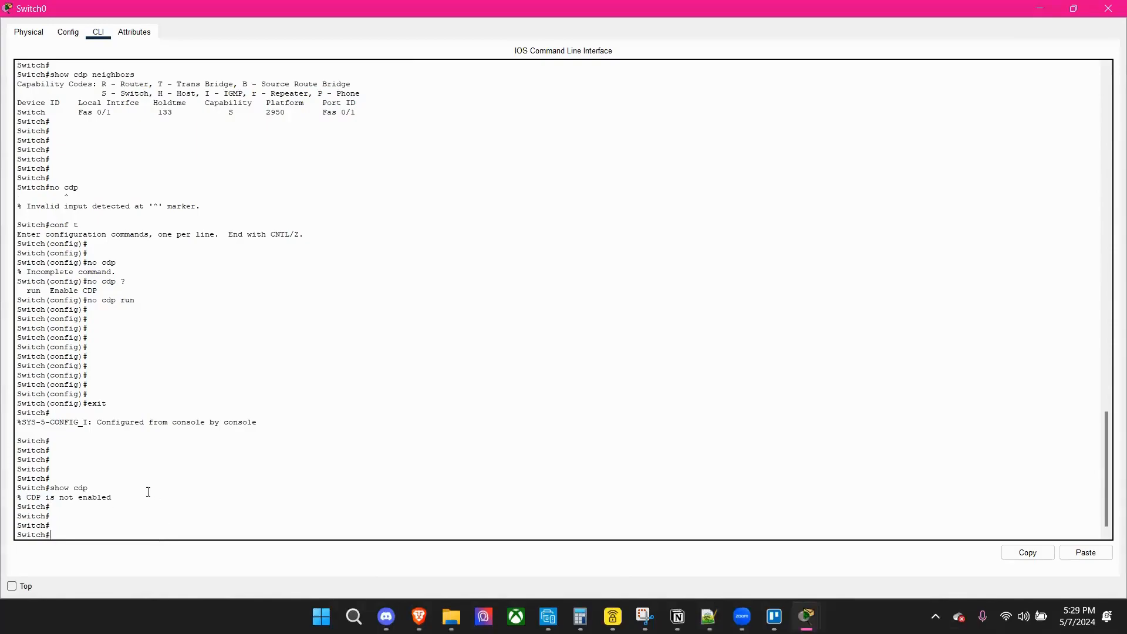
left_click_drag(148, 492, 8, 499)
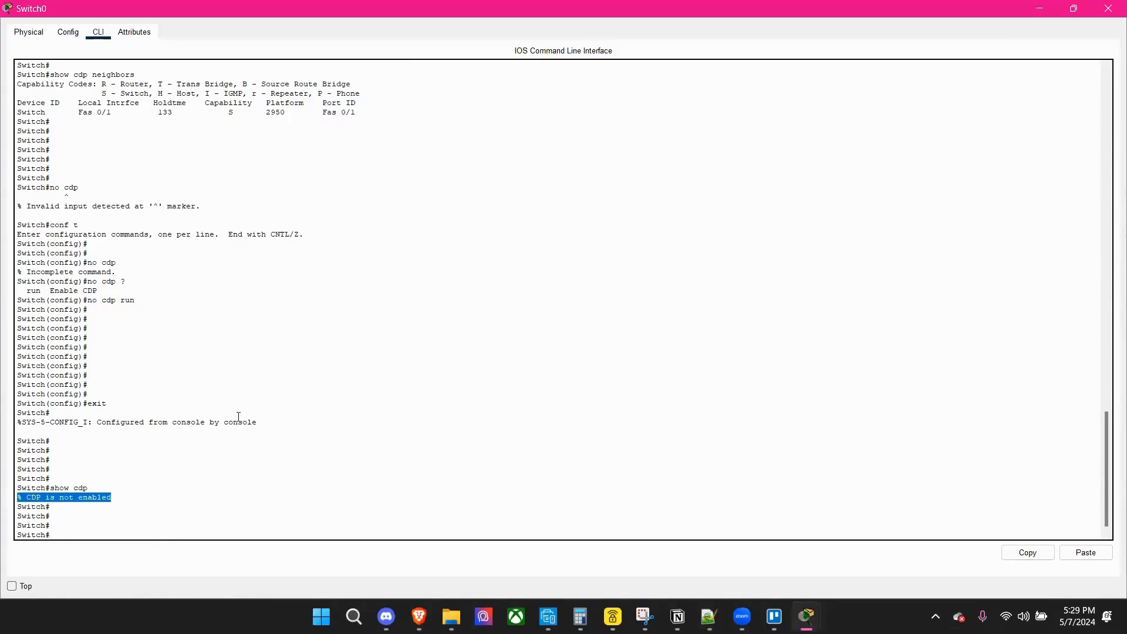
left_click_drag(168, 301, 82, 301)
left_click(99, 533)
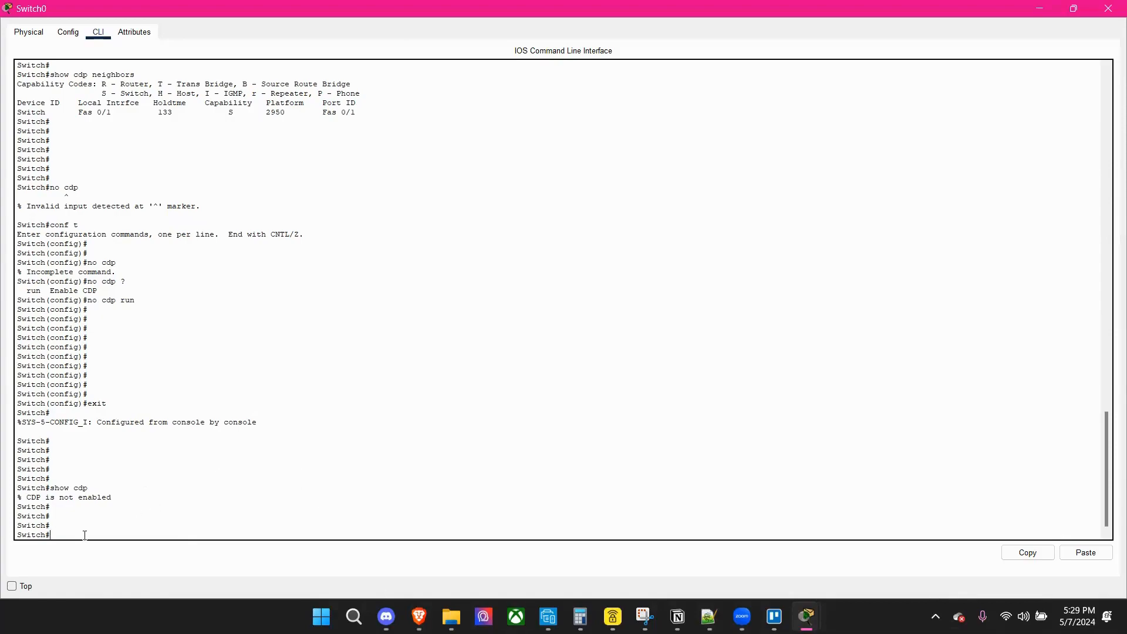
Re-enable CDP globally on Switch0 with cdp run in global configuration mode, and exit to the privileged EXEC prompt.
type("conf t")
key("Return")
key("Return")
key("Return")
key("Return")
key("Return")
key("Return")
key("Return")
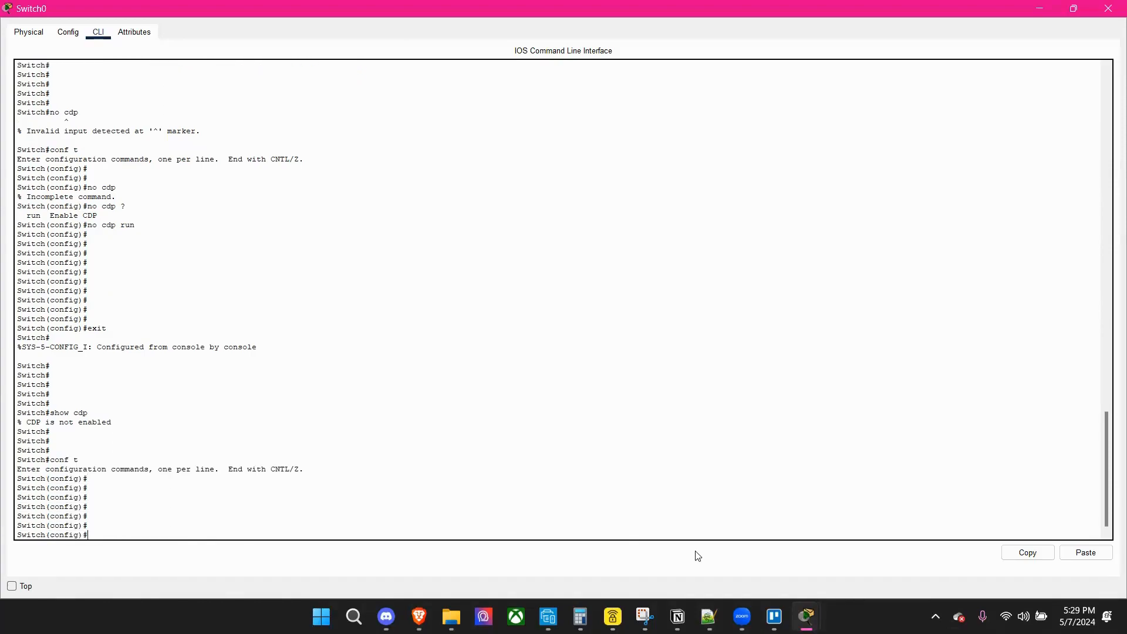
type("cdp run")
key("Return")
key("Return")
key("Return")
key("Return")
key("Return")
key("Return")
type("ex")
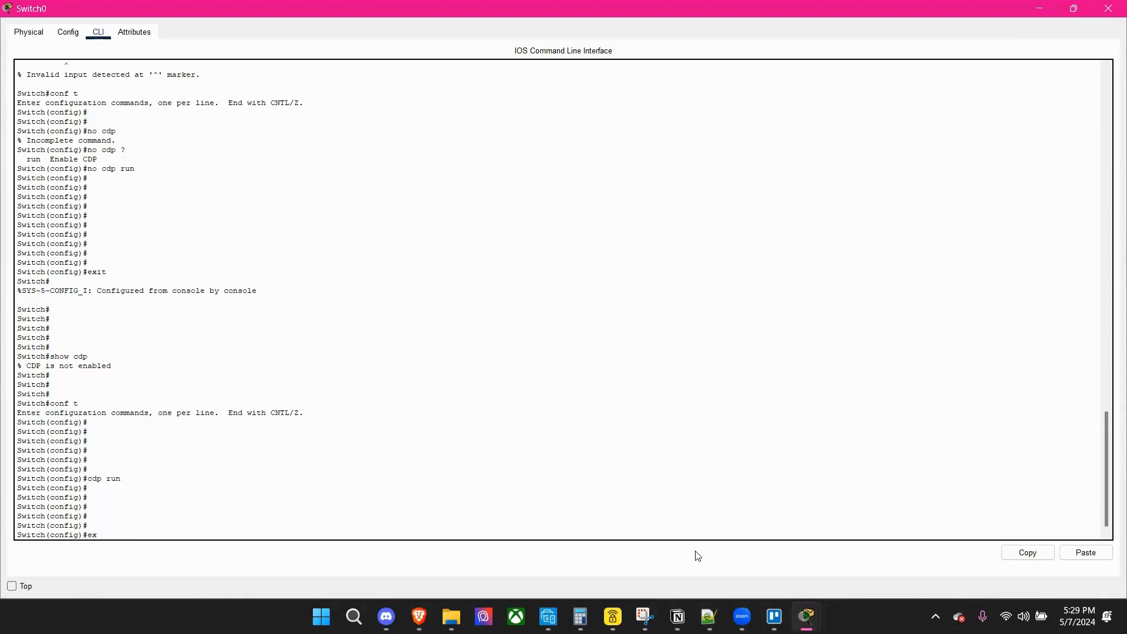
type("it")
key("Return")
Verify CDP on Switch0 with show cdp, review the earlier commands in the CLI history, and close the switch window.
key("Return")
key("Return")
key("Return")
key("Return")
key("Return")
key("Return")
key("Return")
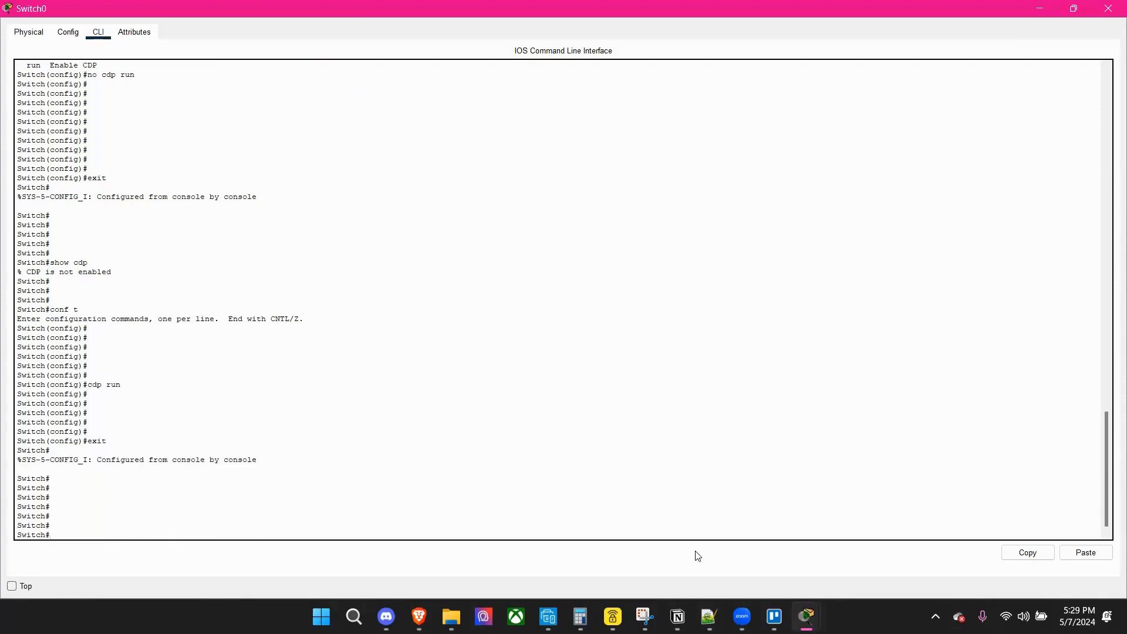
type("show cdp")
key("Return")
key("Return")
key("Return")
key("Return")
key("Return")
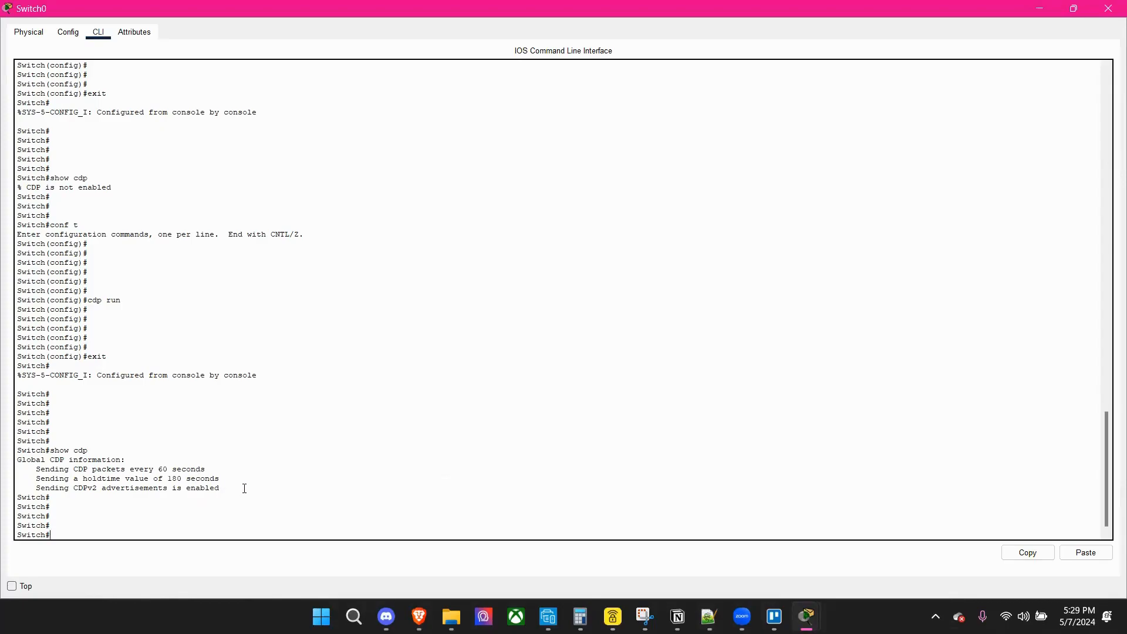
scroll(250, 488, "up", 3)
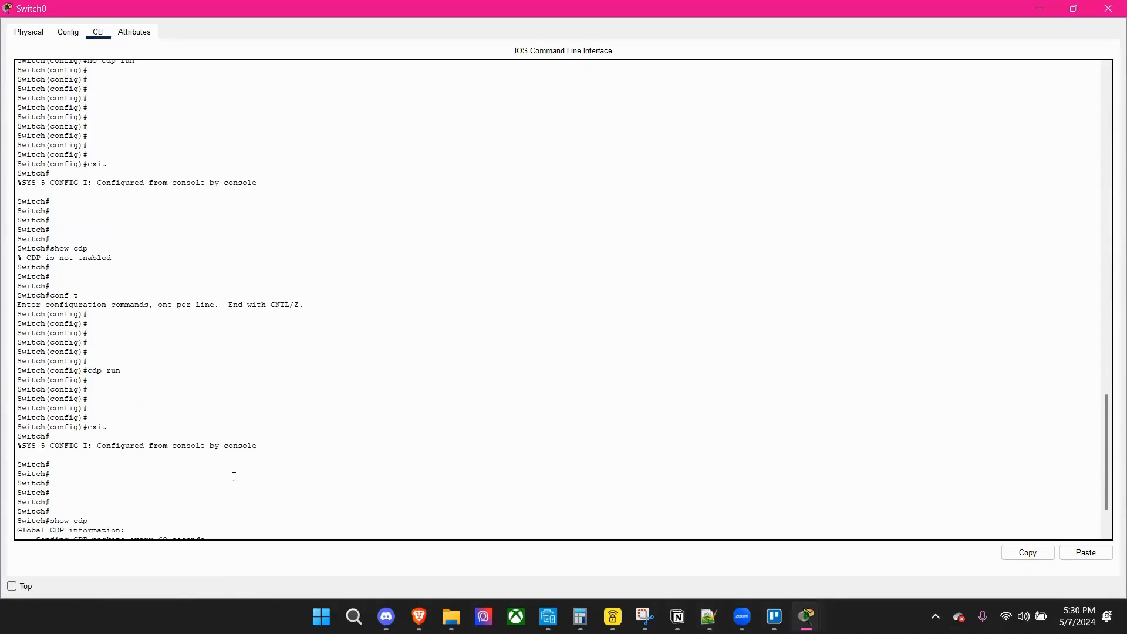
scroll(234, 477, "up", 3)
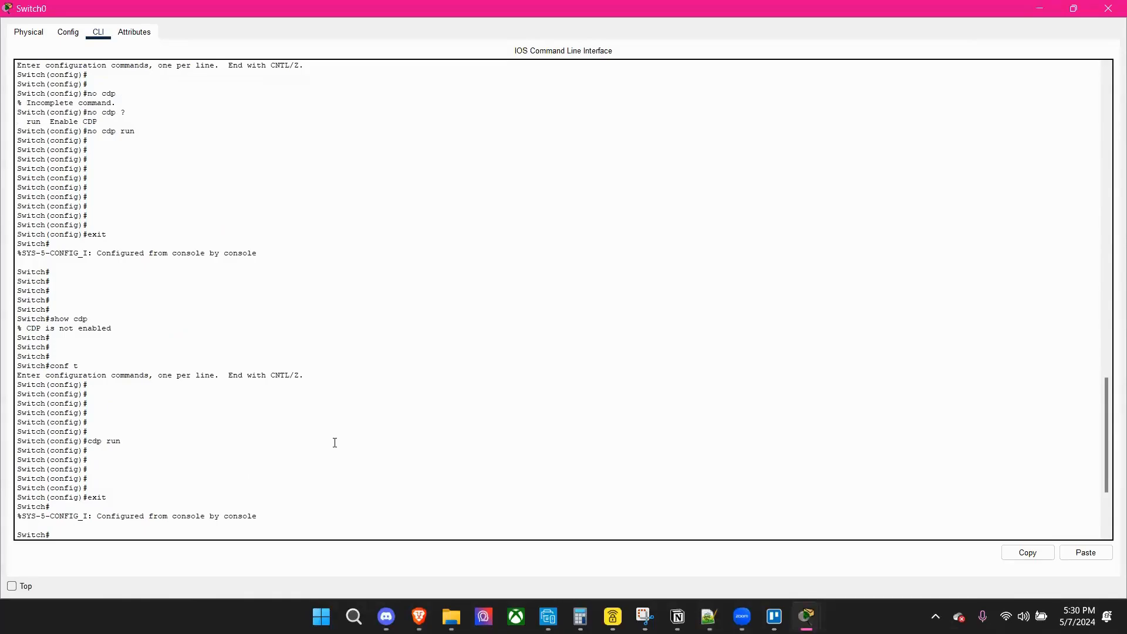
scroll(334, 442, "up", 4)
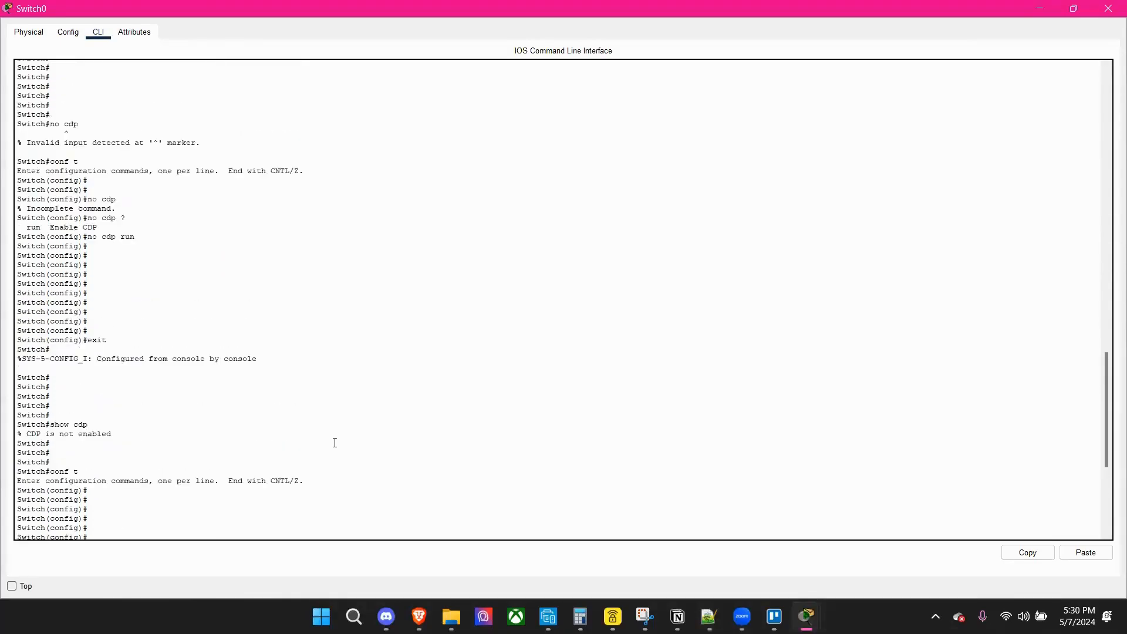
left_click(1108, 8)
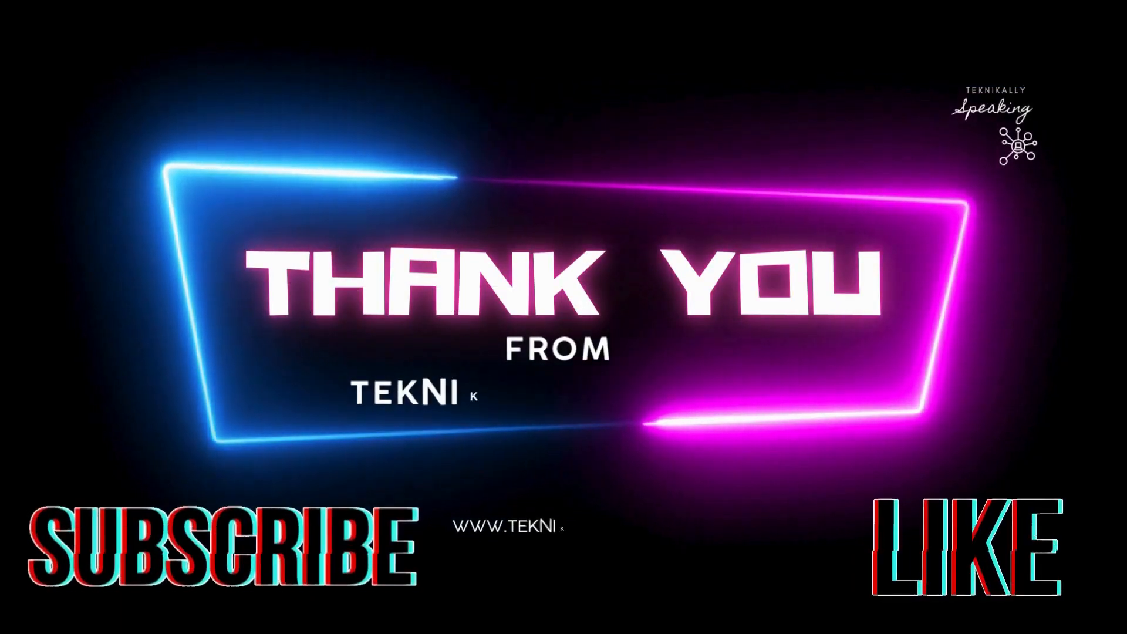